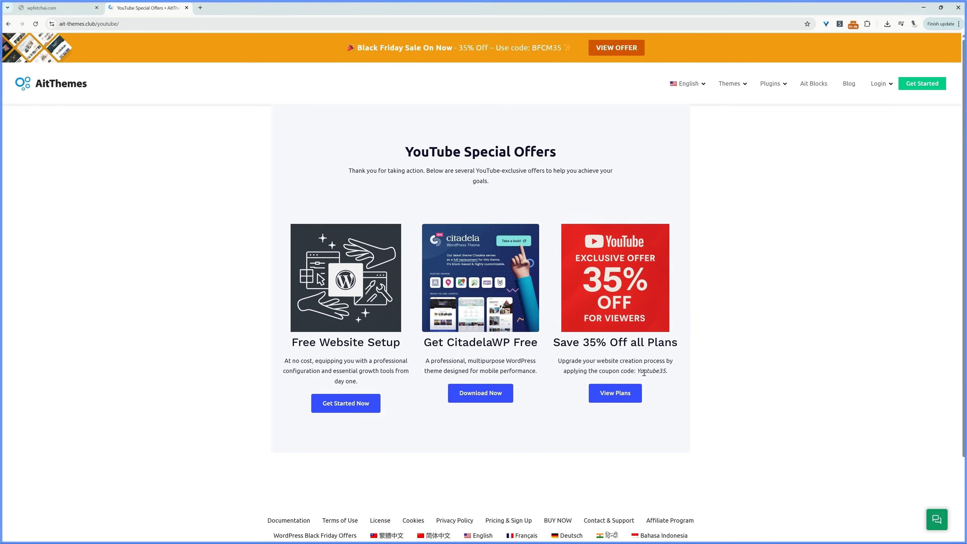
Highlight the coupon code in the Save 35% Off all Plans offer.
{"action": "left_click_drag", "start_coordinate": [639, 372], "coordinate": [663, 371]}
{"action": "scroll", "coordinate": [99, 34], "scroll_direction": "down", "scroll_amount": 1}
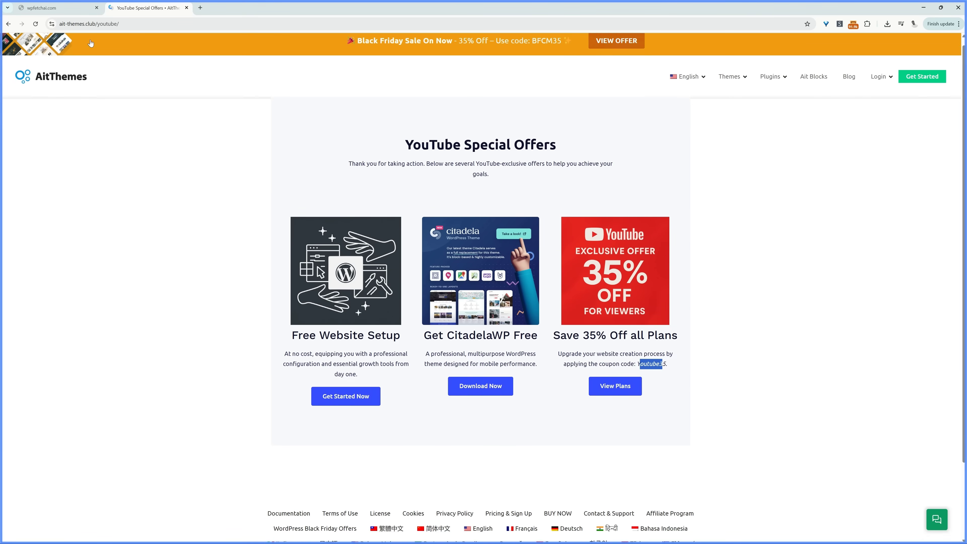
Go to the WordPress dashboard and open the form for uploading a new theme as a .zip file.
{"action": "left_click", "coordinate": [57, 7]}
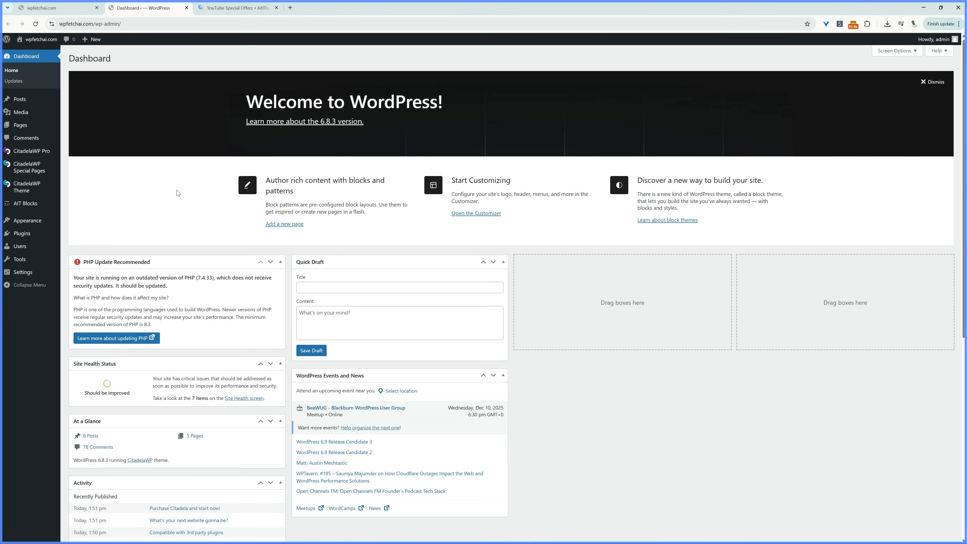
{"action": "mouse_move", "coordinate": [56, 222]}
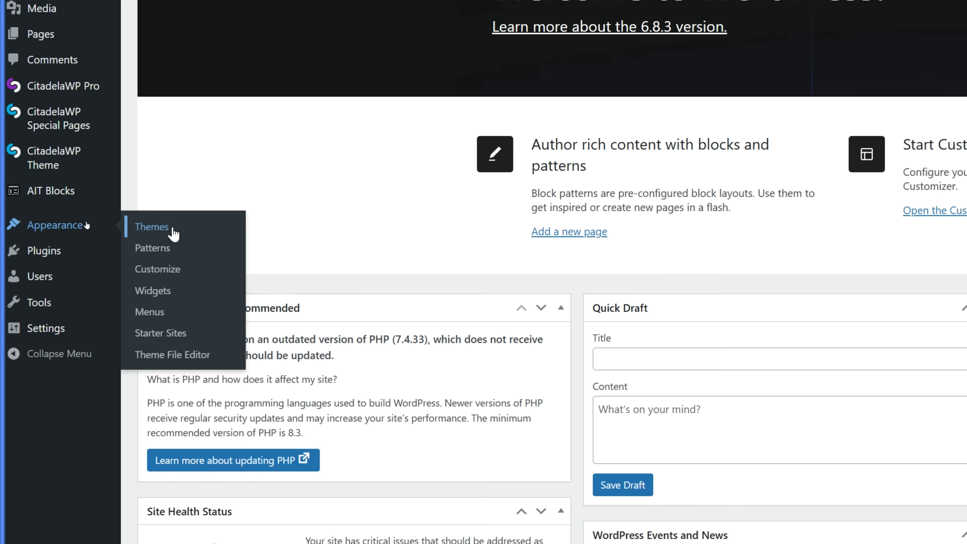
{"action": "left_click", "coordinate": [174, 229]}
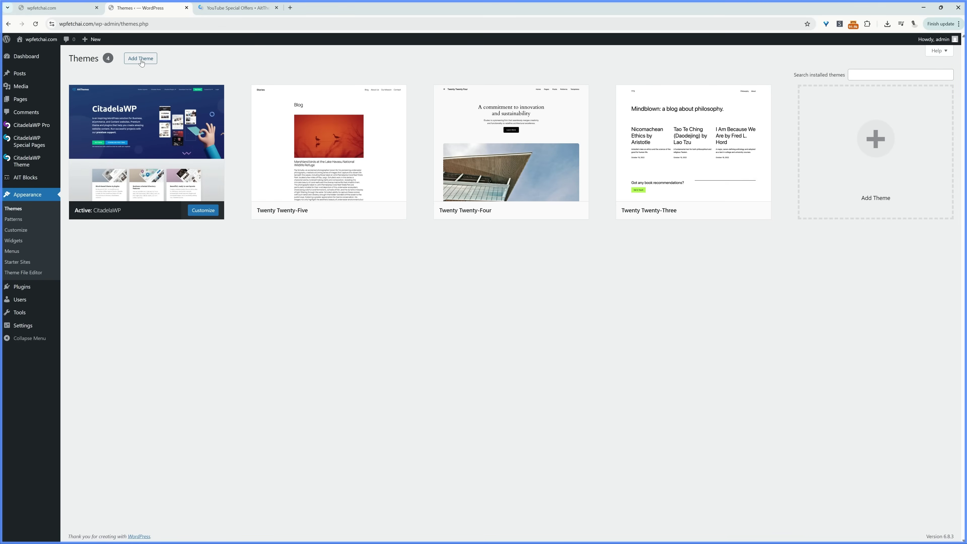
{"action": "left_click", "coordinate": [141, 59]}
{"action": "left_click", "coordinate": [139, 58]}
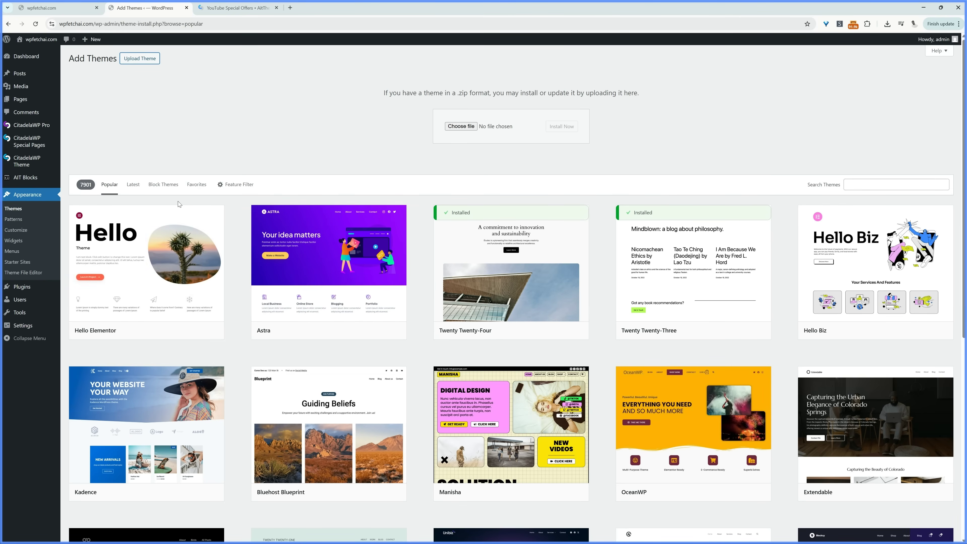
Open the .zip upload form for adding a plugin, and view the list of installed plugins.
{"action": "mouse_move", "coordinate": [20, 288]}
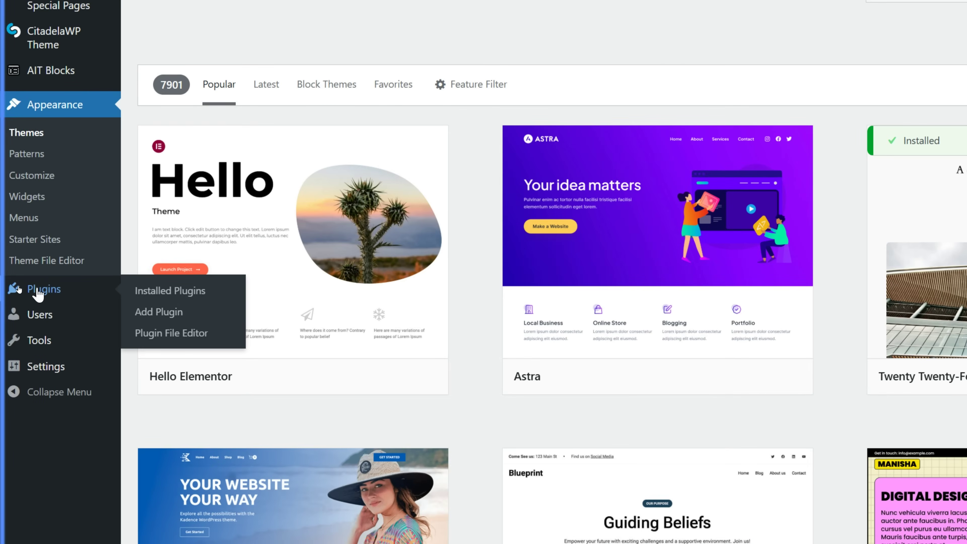
{"action": "left_click", "coordinate": [179, 313]}
{"action": "left_click", "coordinate": [137, 58]}
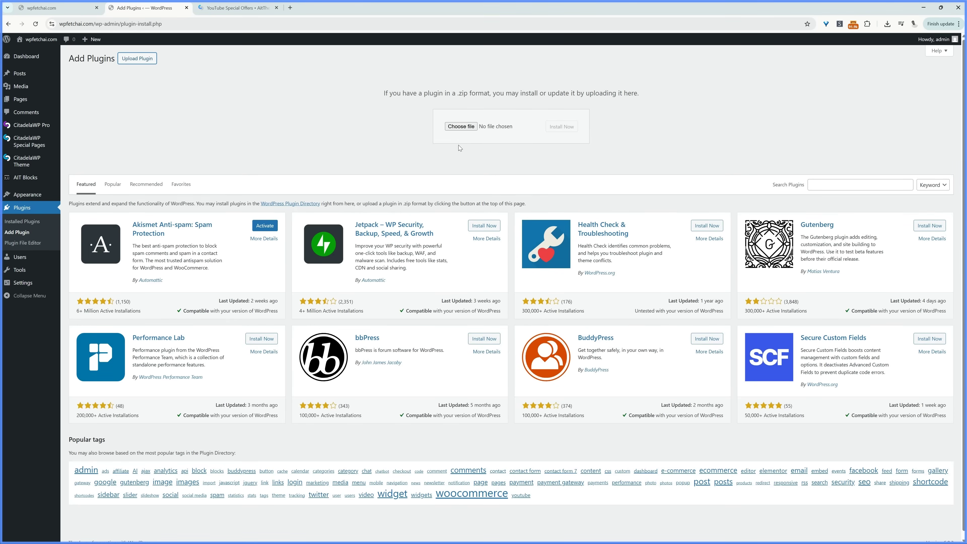
{"action": "left_click", "coordinate": [20, 222]}
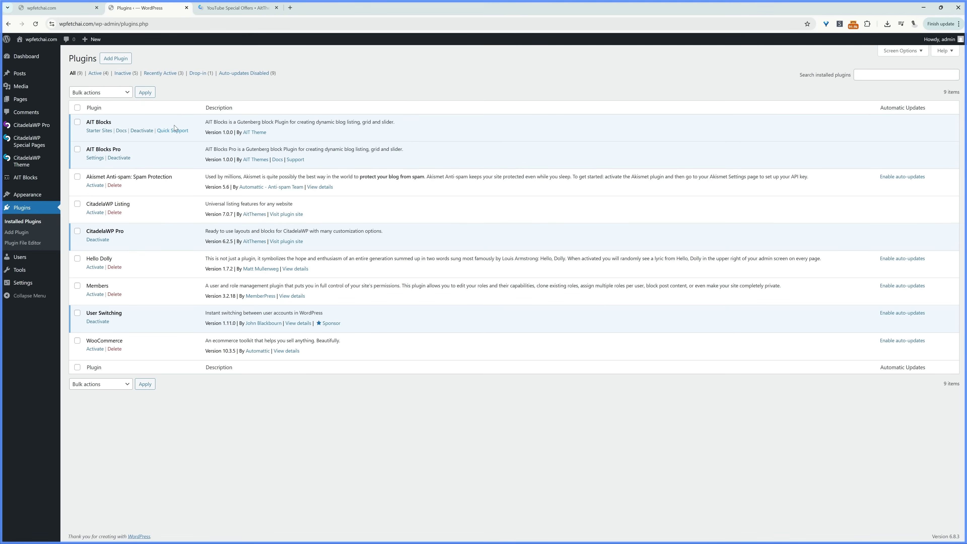
Open the AIT Blocks starter sites and browse the available website designs.
{"action": "mouse_move", "coordinate": [49, 179]}
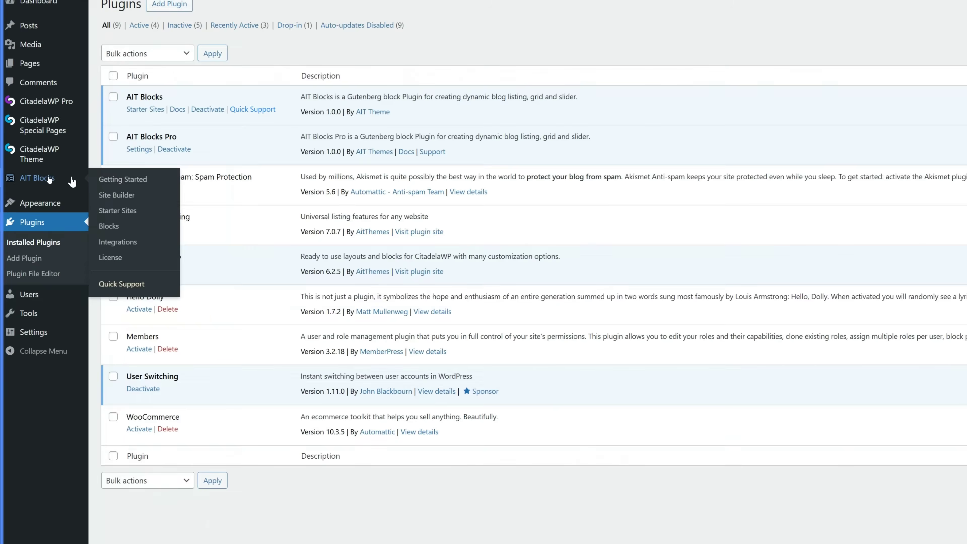
{"action": "left_click", "coordinate": [50, 179]}
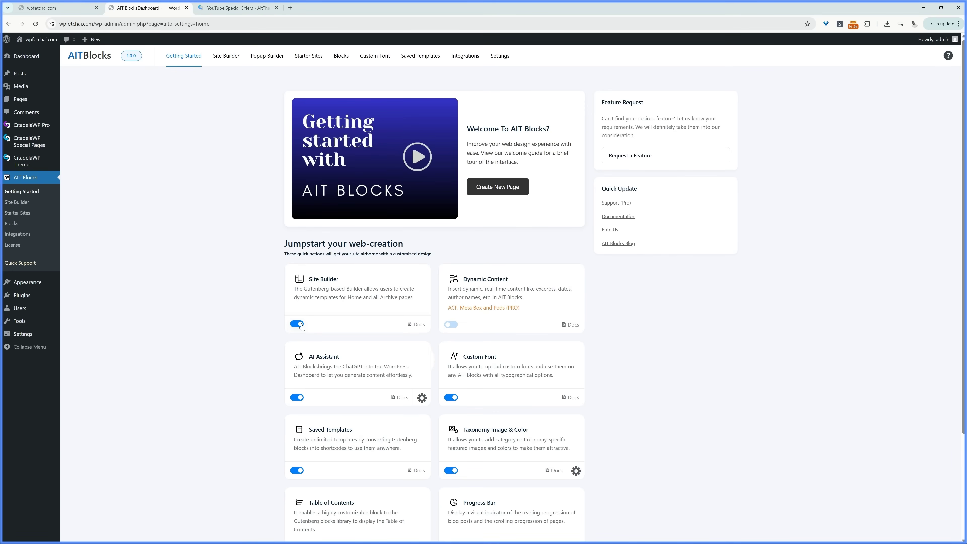
{"action": "left_click", "coordinate": [309, 57]}
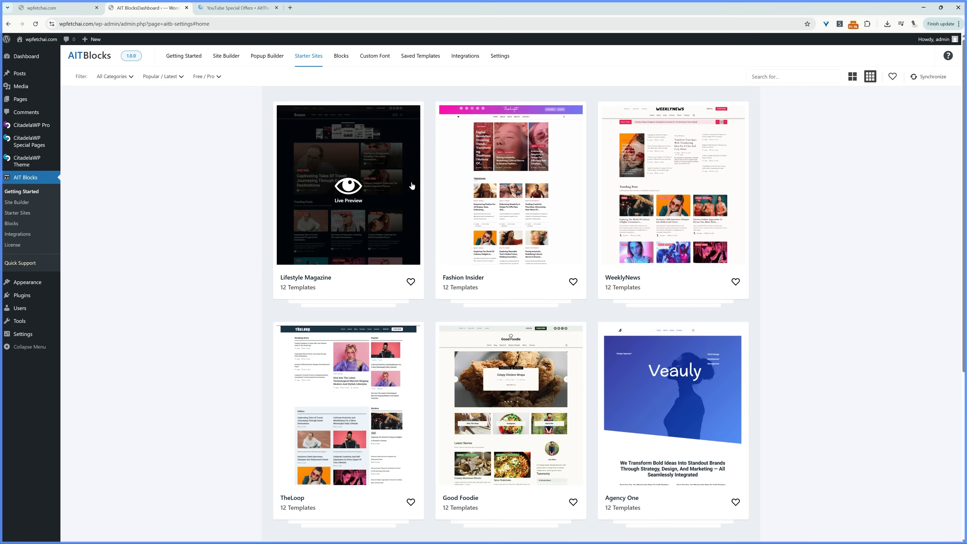
{"action": "scroll", "coordinate": [663, 329], "scroll_direction": "down", "scroll_amount": 4}
{"action": "scroll", "coordinate": [663, 329], "scroll_direction": "up", "scroll_amount": 1}
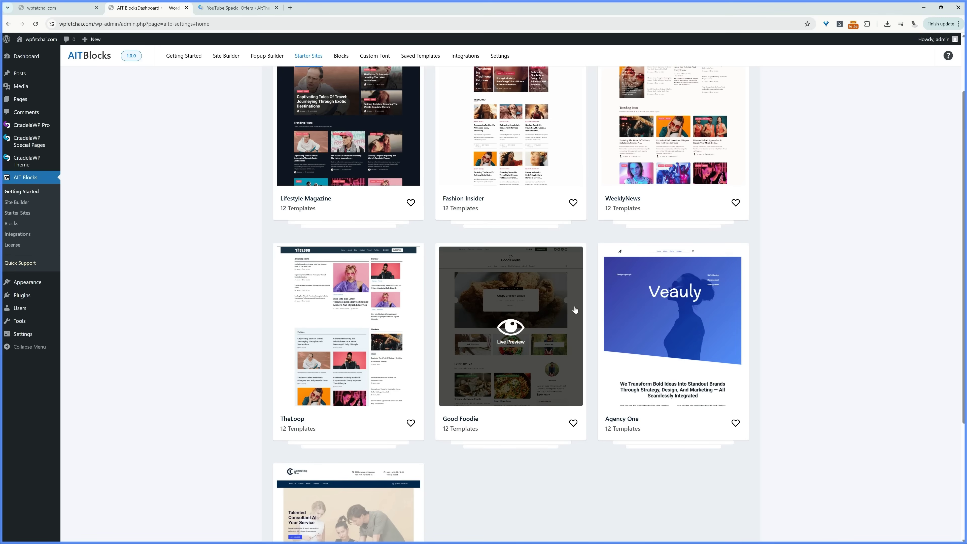
{"action": "scroll", "coordinate": [575, 309], "scroll_direction": "down", "scroll_amount": 1}
{"action": "scroll", "coordinate": [548, 324], "scroll_direction": "down", "scroll_amount": 2}
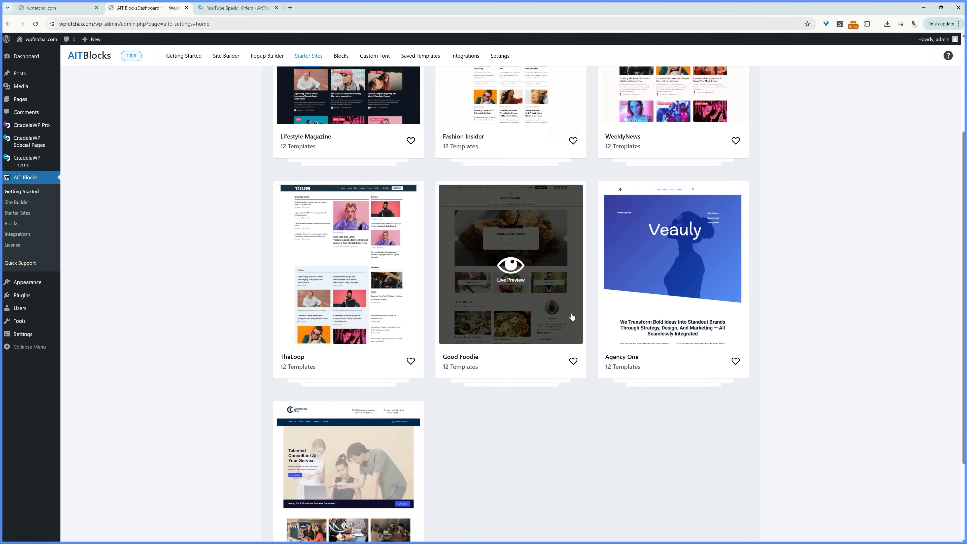
{"action": "scroll", "coordinate": [545, 328], "scroll_direction": "down", "scroll_amount": 2}
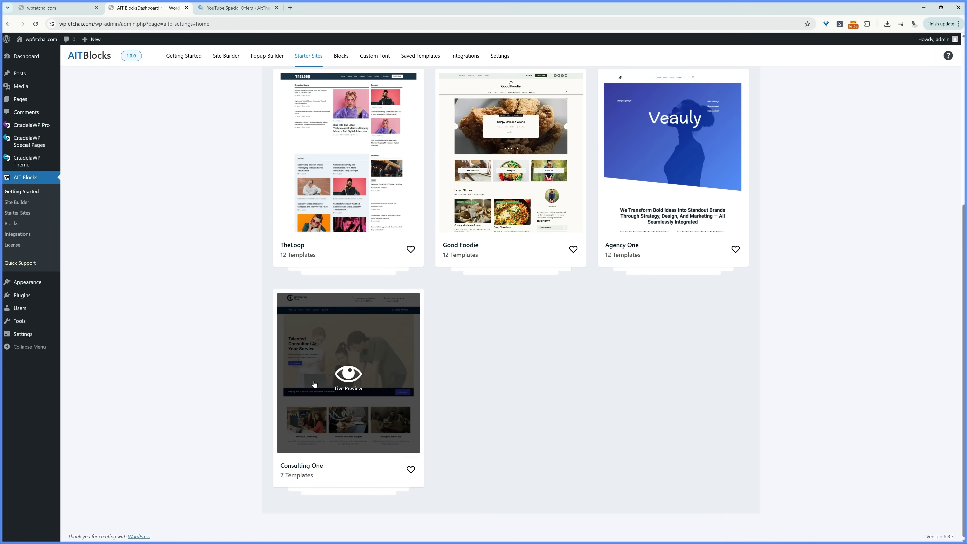
Import the Consulting One starter site with the third font option in the second typography row applied.
{"action": "left_click", "coordinate": [317, 347]}
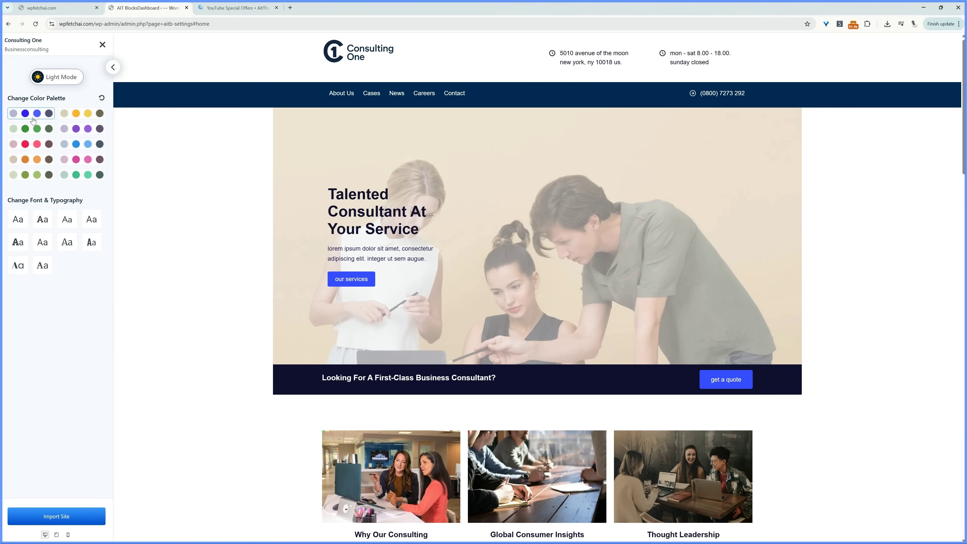
{"action": "left_click", "coordinate": [41, 227]}
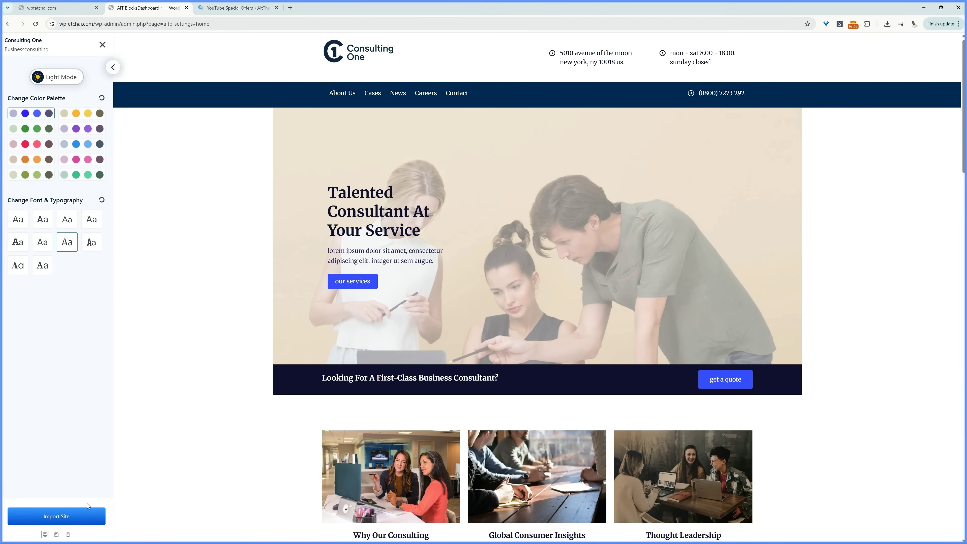
{"action": "left_click", "coordinate": [56, 516]}
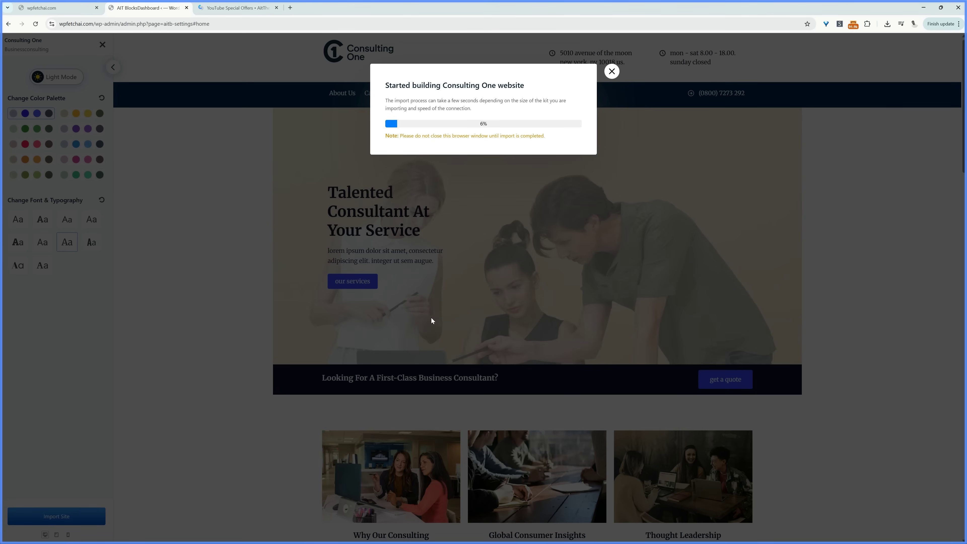
Open the imported website and look over the layout of its home page.
{"action": "left_click", "coordinate": [421, 137]}
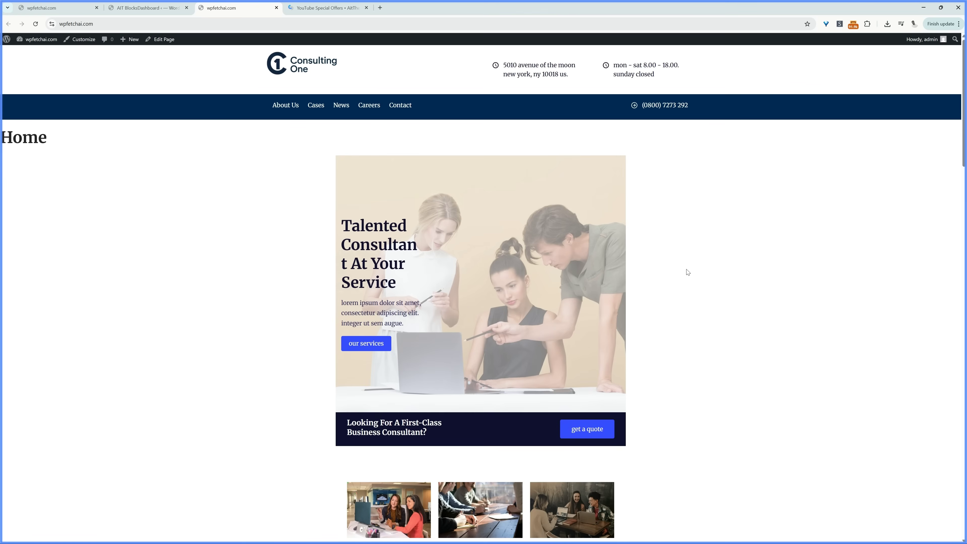
{"action": "scroll", "coordinate": [517, 321], "scroll_direction": "down", "scroll_amount": 10}
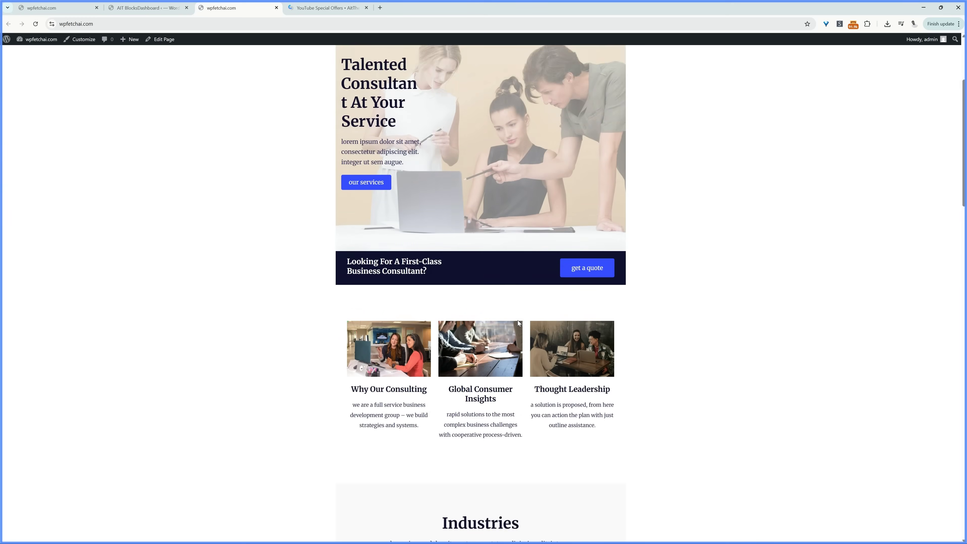
{"action": "scroll", "coordinate": [518, 323], "scroll_direction": "up", "scroll_amount": 10}
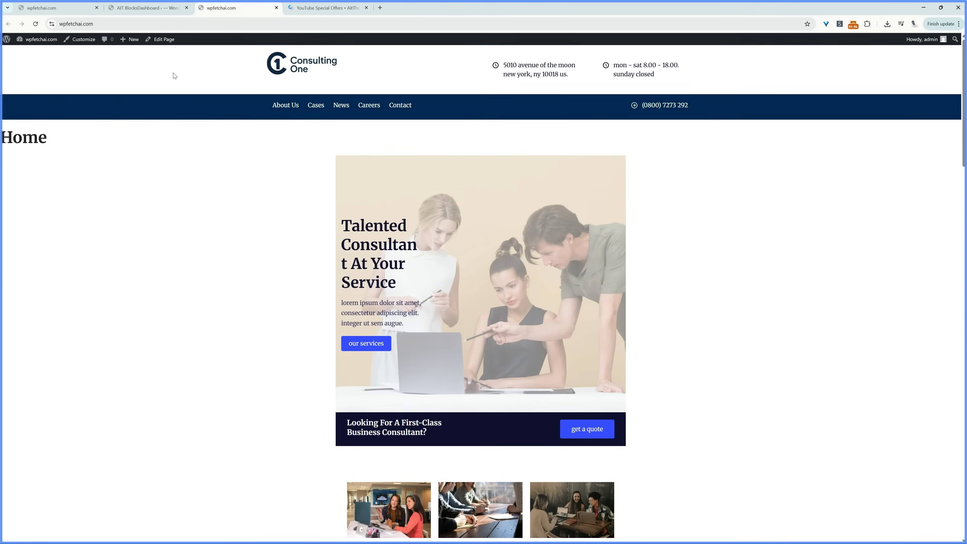
Open the General Layout settings in the site customizer and inspect the wide content size value.
{"action": "left_click", "coordinate": [76, 45]}
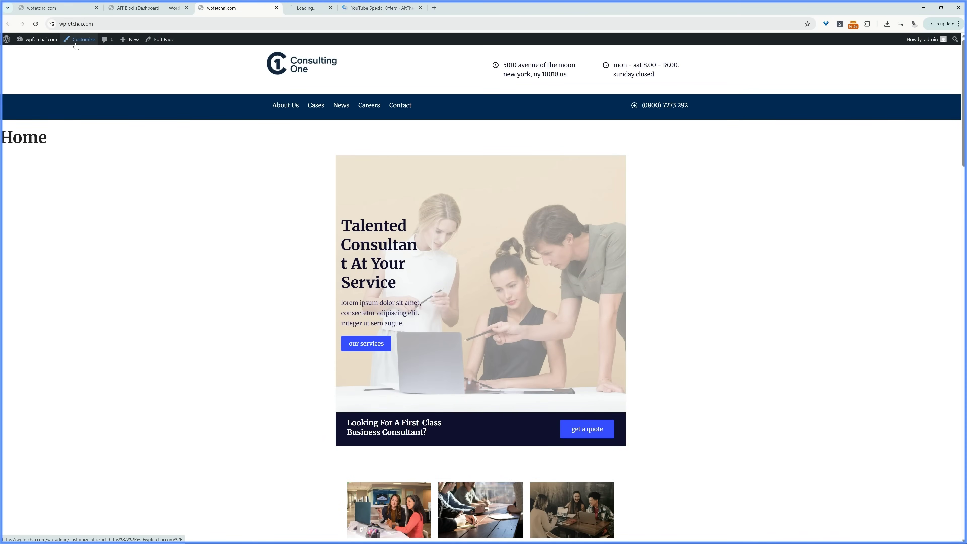
{"action": "left_click", "coordinate": [64, 142]}
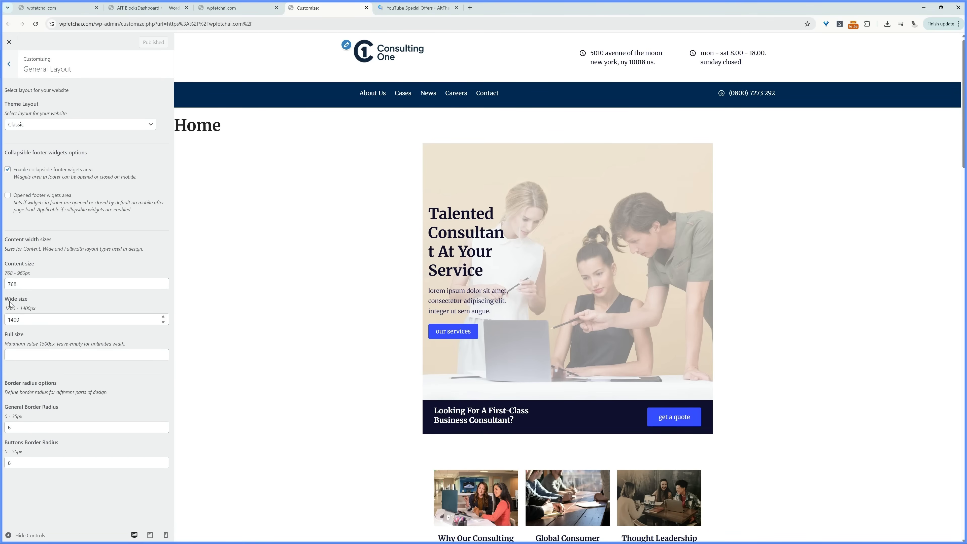
{"action": "left_click", "coordinate": [13, 320]}
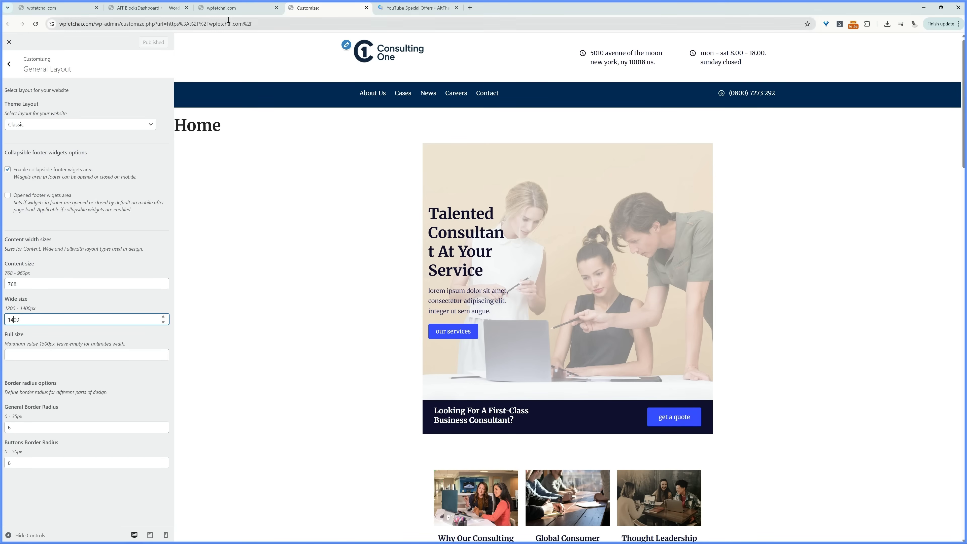
Edit the Home page so its title section is hidden and the space under the header is removed.
{"action": "left_click", "coordinate": [236, 15]}
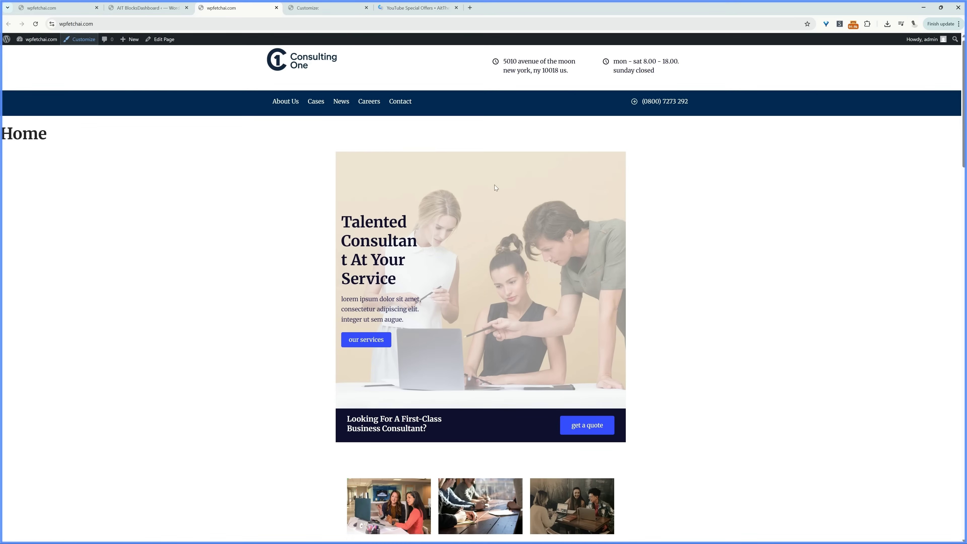
{"action": "left_click", "coordinate": [160, 38]}
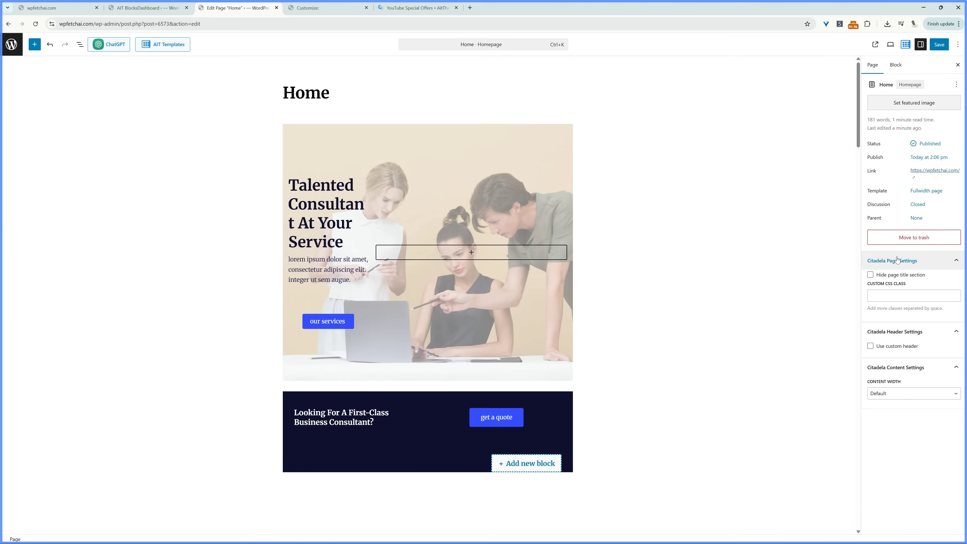
{"action": "left_click", "coordinate": [870, 288]}
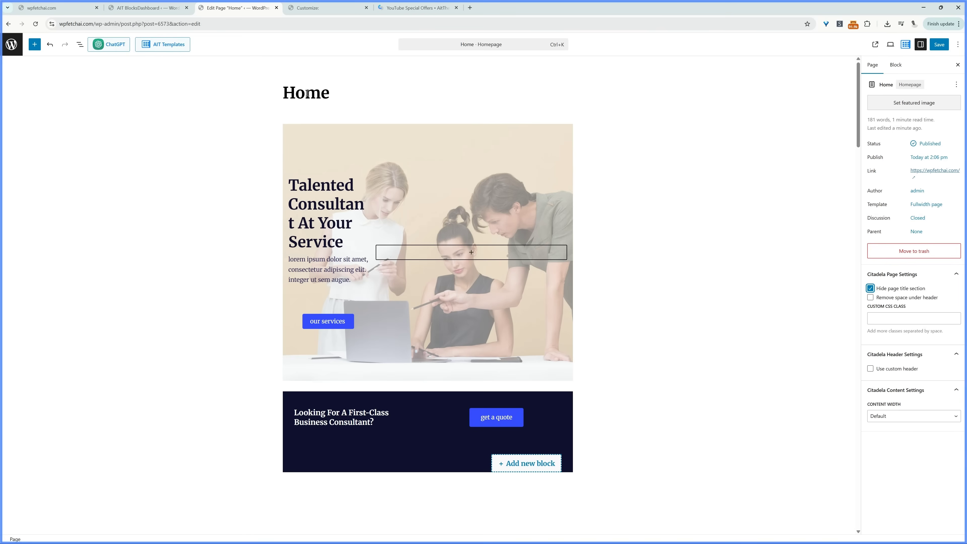
{"action": "left_click", "coordinate": [870, 297]}
Set the Home page's content width to Wide, save the page, and view it on the live site.
{"action": "left_click", "coordinate": [896, 421]}
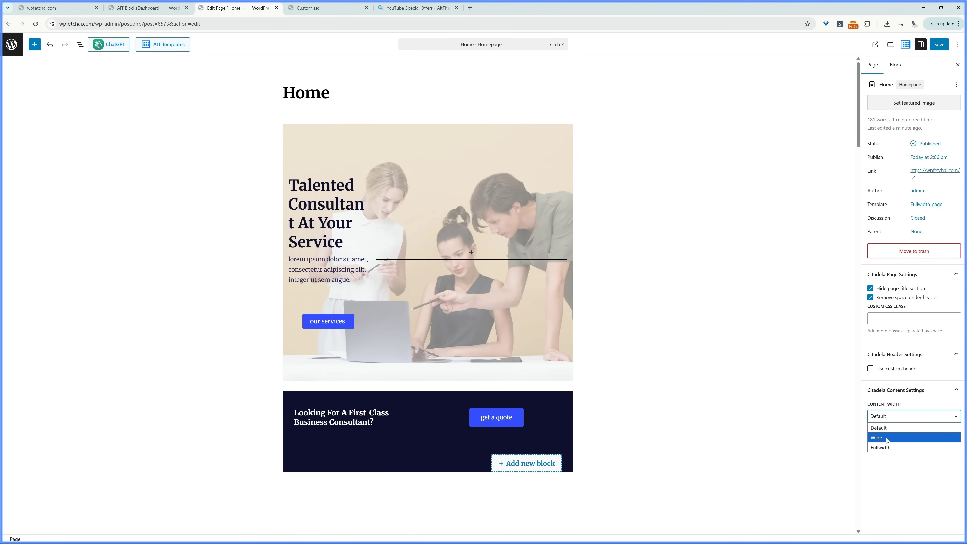
{"action": "left_click", "coordinate": [887, 437]}
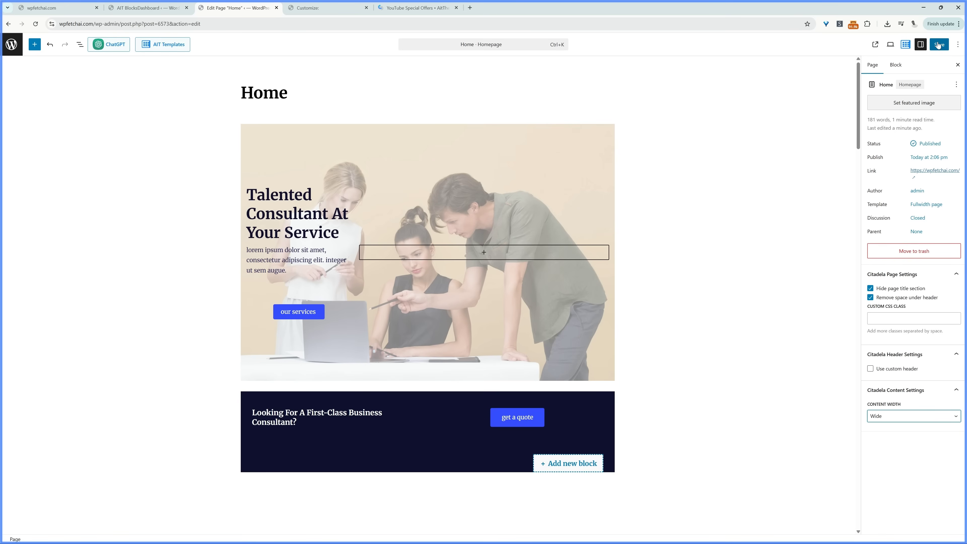
{"action": "left_click", "coordinate": [929, 47]}
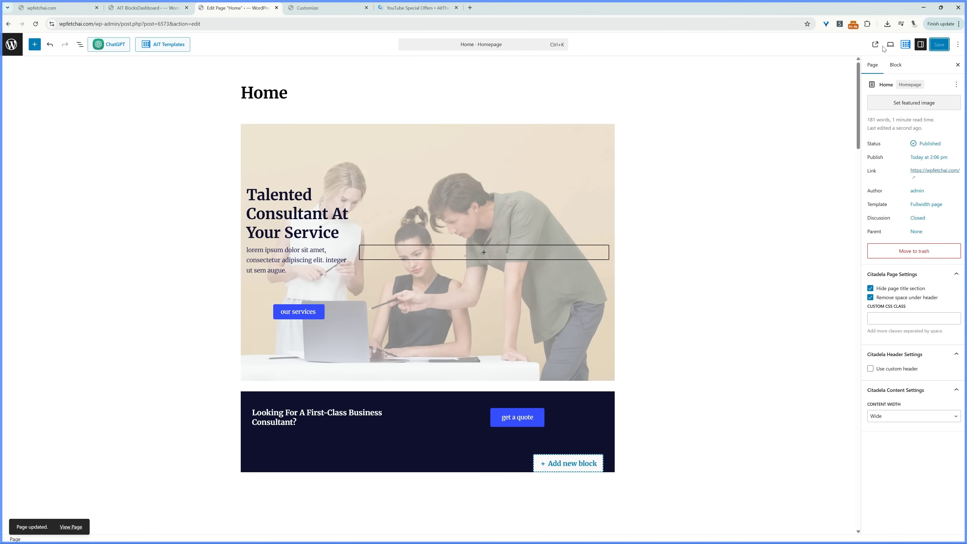
{"action": "left_click", "coordinate": [875, 45]}
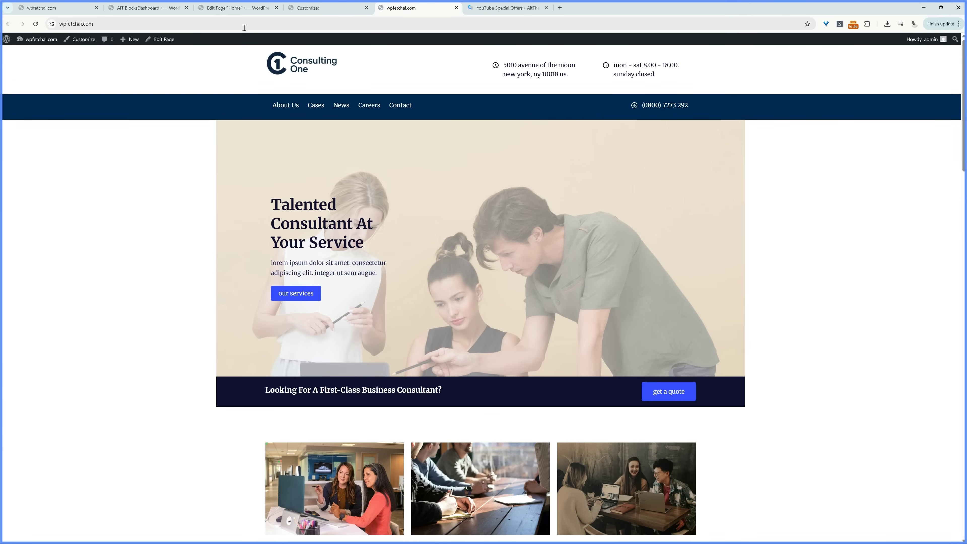
Load wpfetchai.com/wp-admin in a new tab, open the AIT Blocks Site Builder's header template for editing, and show its block list.
{"action": "left_click", "coordinate": [315, 24]}
{"action": "type", "text": "wpfetchai.com/wp-admin"}
{"action": "key", "text": "alt+Return"}
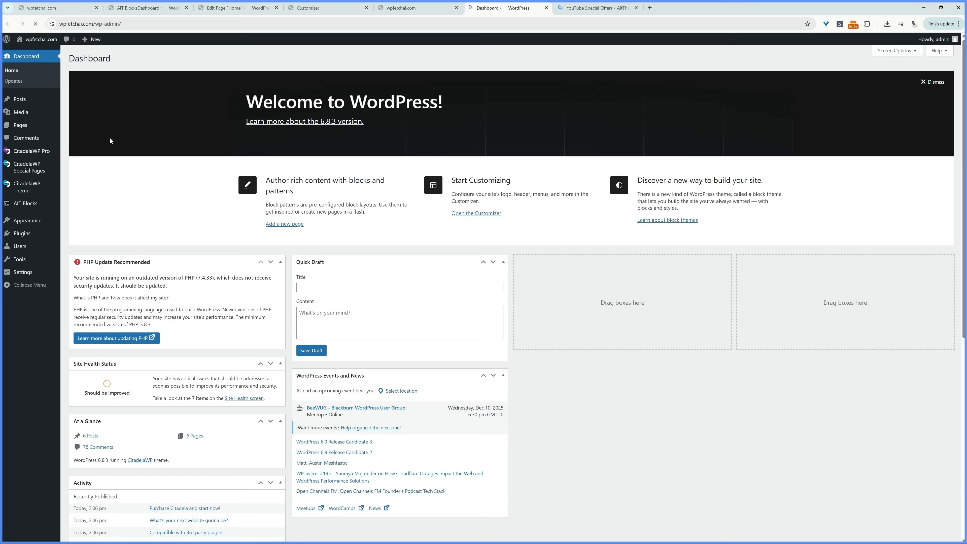
{"action": "mouse_move", "coordinate": [38, 206]}
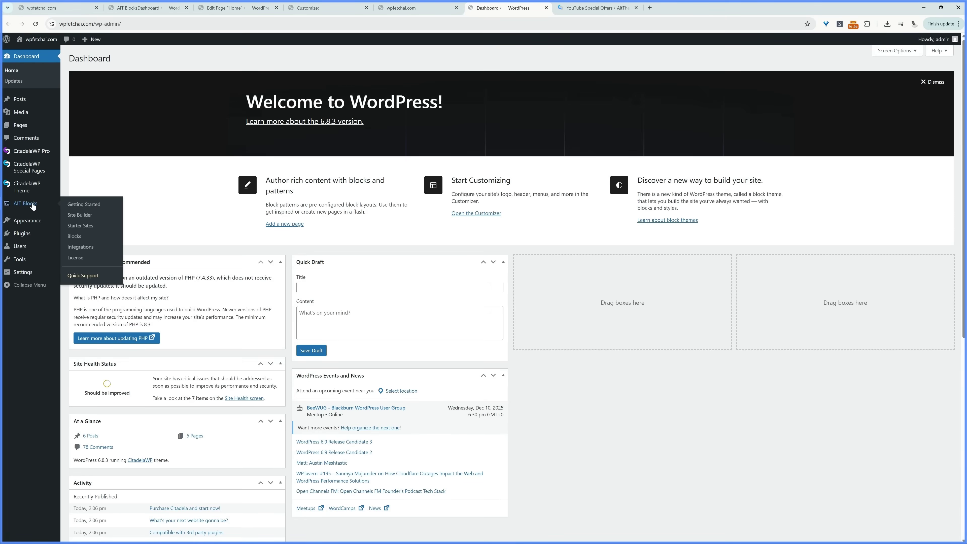
{"action": "left_click", "coordinate": [73, 215]}
{"action": "left_click", "coordinate": [295, 243]}
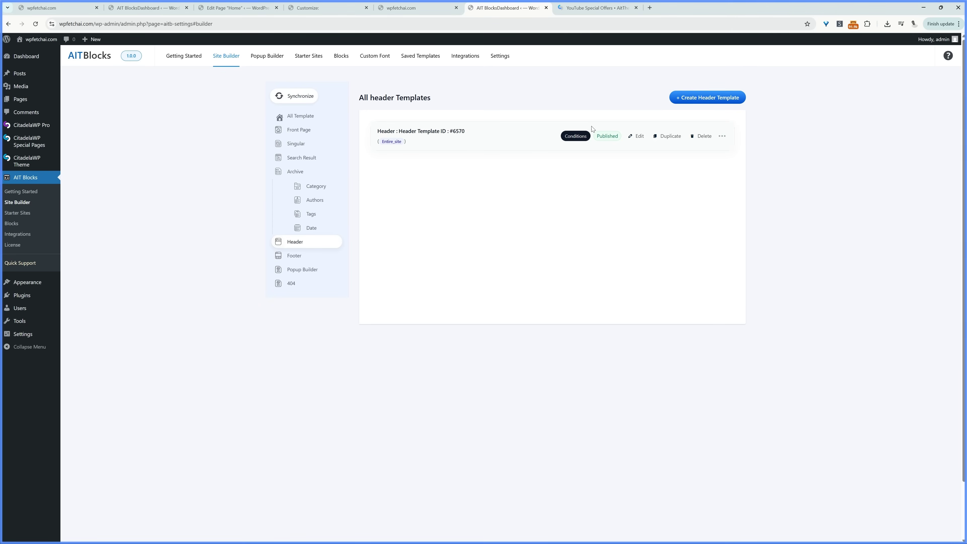
{"action": "left_click", "coordinate": [640, 136]}
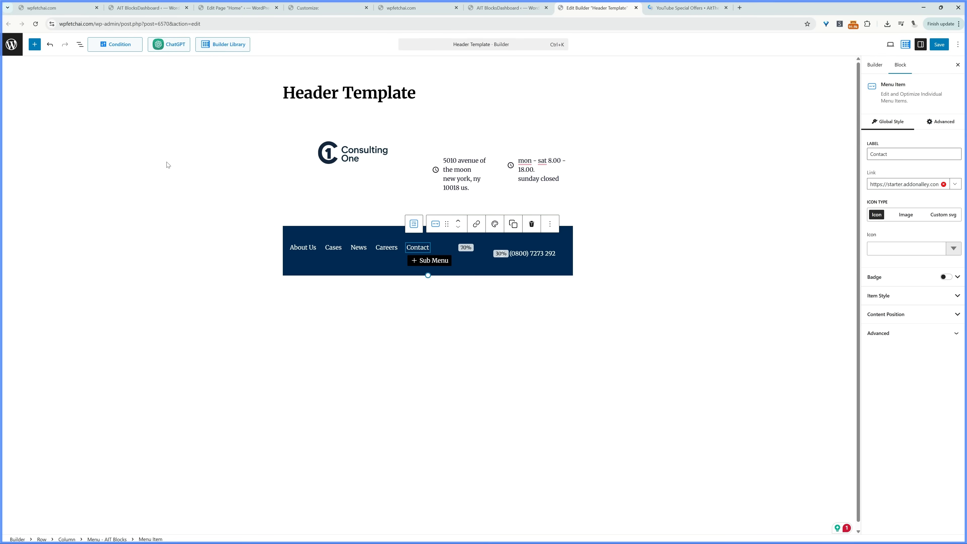
{"action": "left_click", "coordinate": [80, 45]}
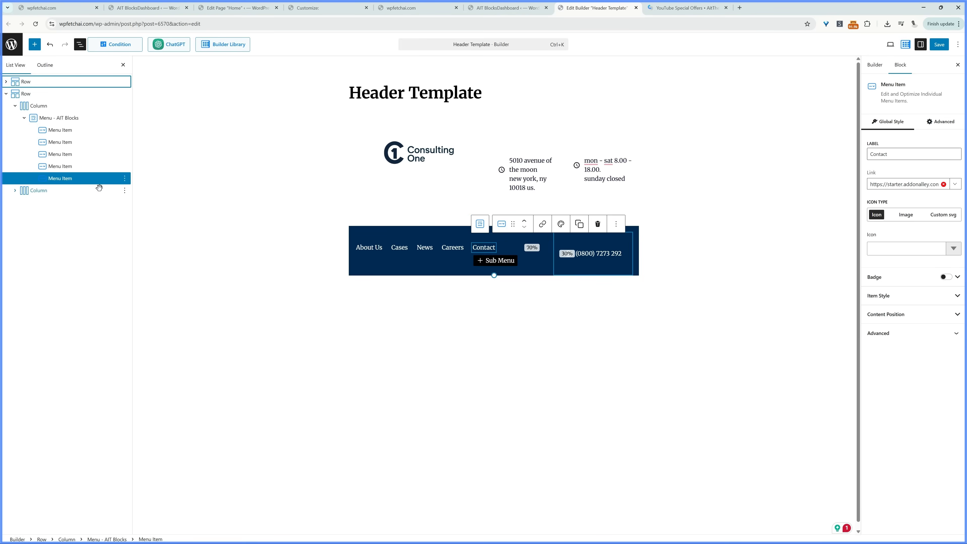
Collapse the menu row's nested blocks and inspect the layout settings of both header rows.
{"action": "left_click", "coordinate": [6, 94]}
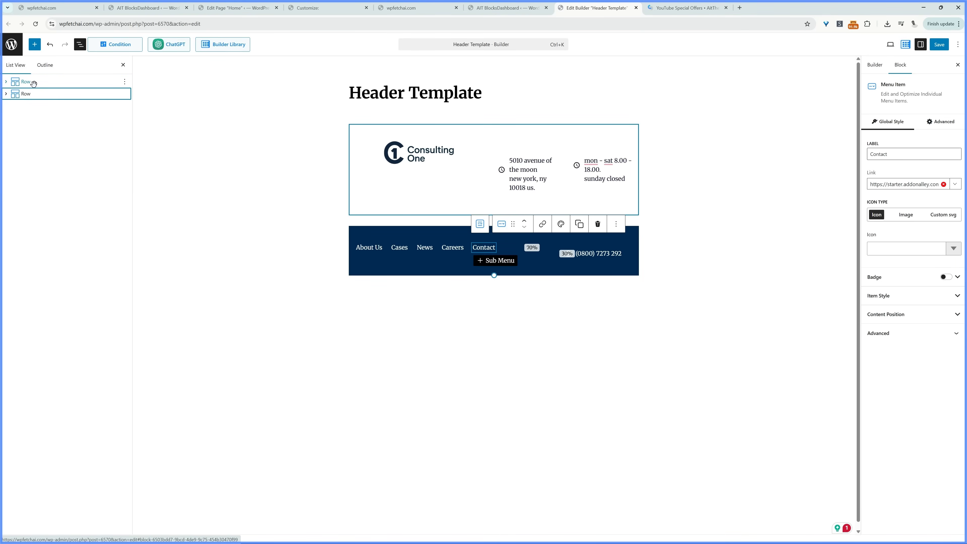
{"action": "left_click", "coordinate": [33, 83]}
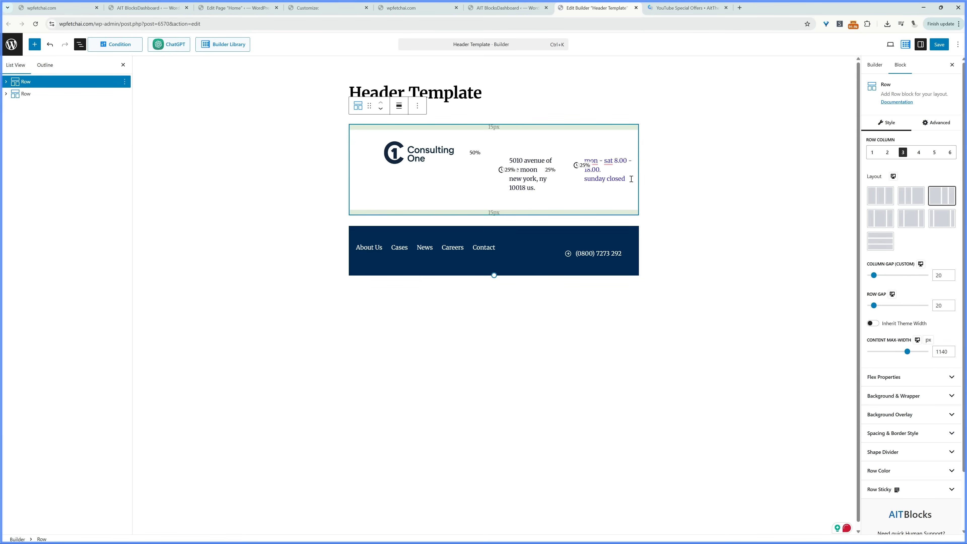
{"action": "left_click", "coordinate": [41, 94]}
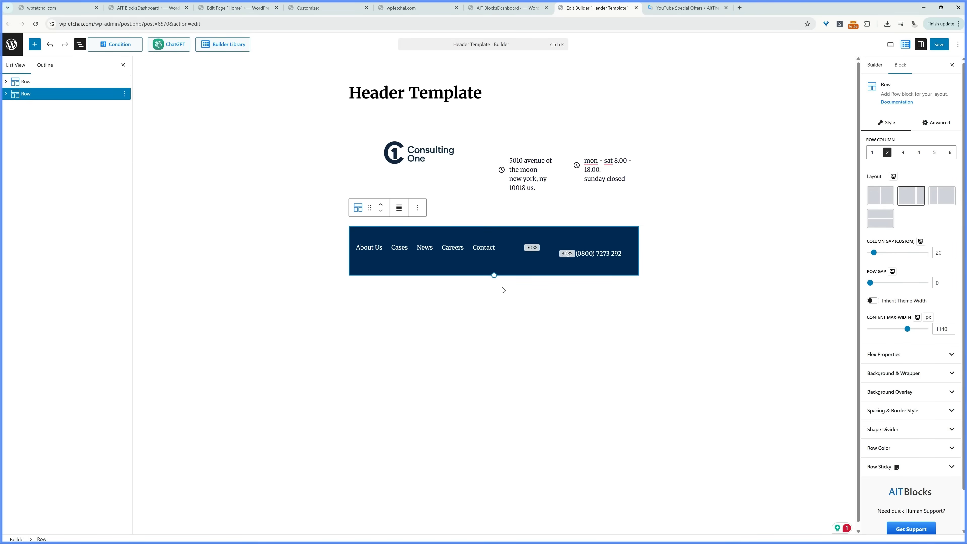
Set the header template's container width to 1400.
{"action": "left_click", "coordinate": [875, 64]}
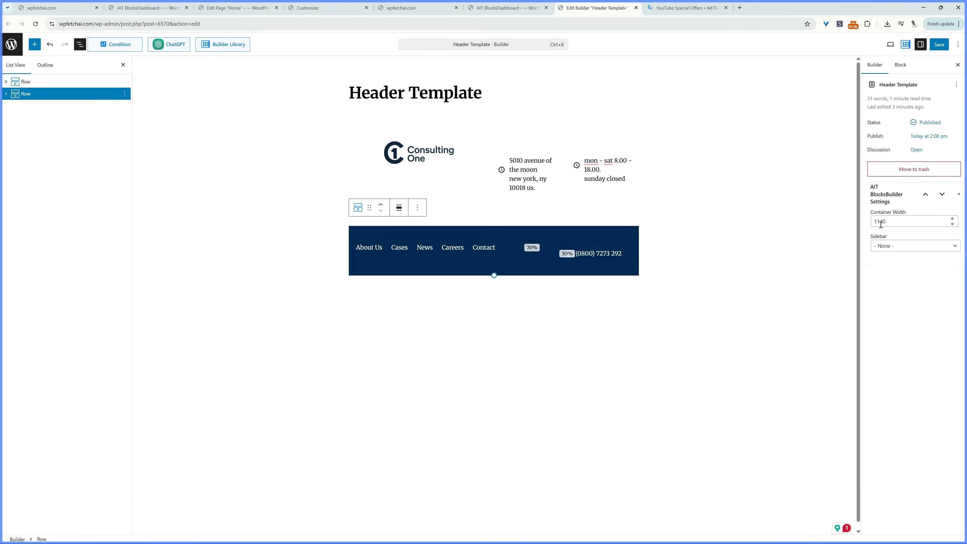
{"action": "left_click_drag", "start_coordinate": [887, 221], "coordinate": [877, 222]}
{"action": "type", "text": "400"}
{"action": "left_click", "coordinate": [366, 264]}
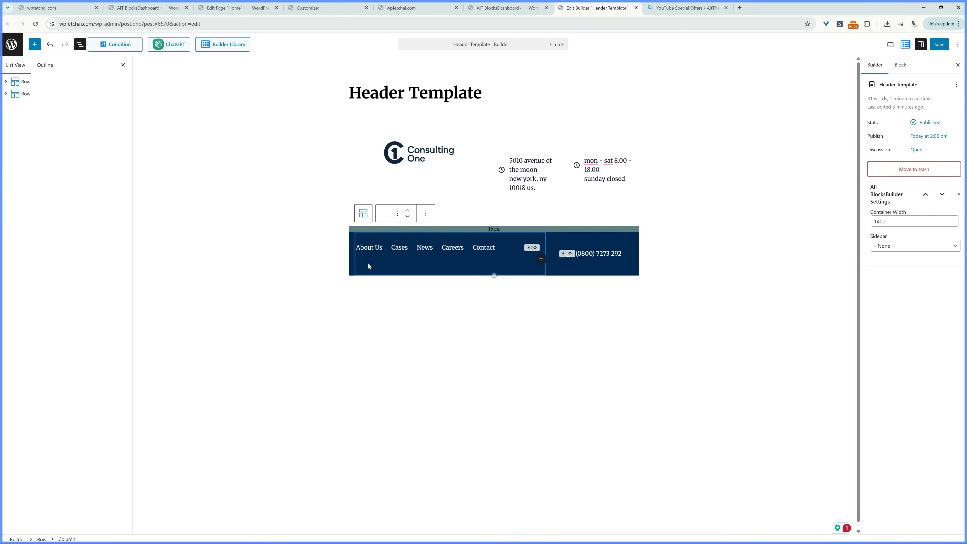
Change the menu row's solid background color to black (#000000).
{"action": "left_click", "coordinate": [60, 97]}
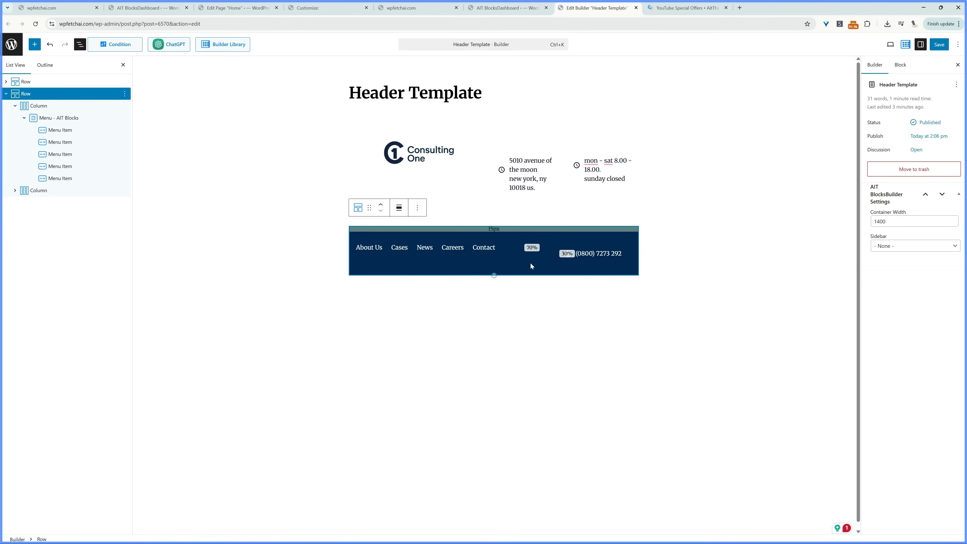
{"action": "left_click", "coordinate": [899, 65]}
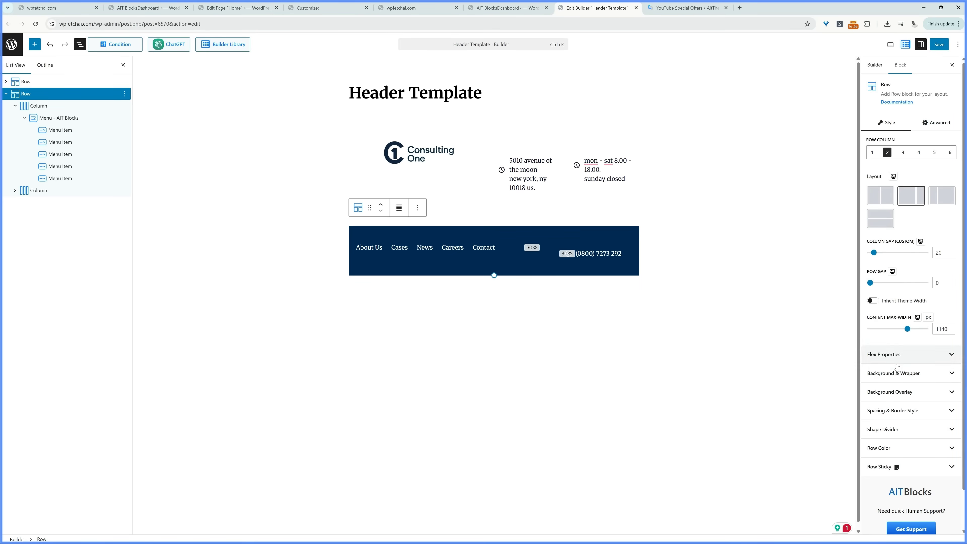
{"action": "left_click", "coordinate": [892, 373]}
{"action": "left_click", "coordinate": [923, 417]}
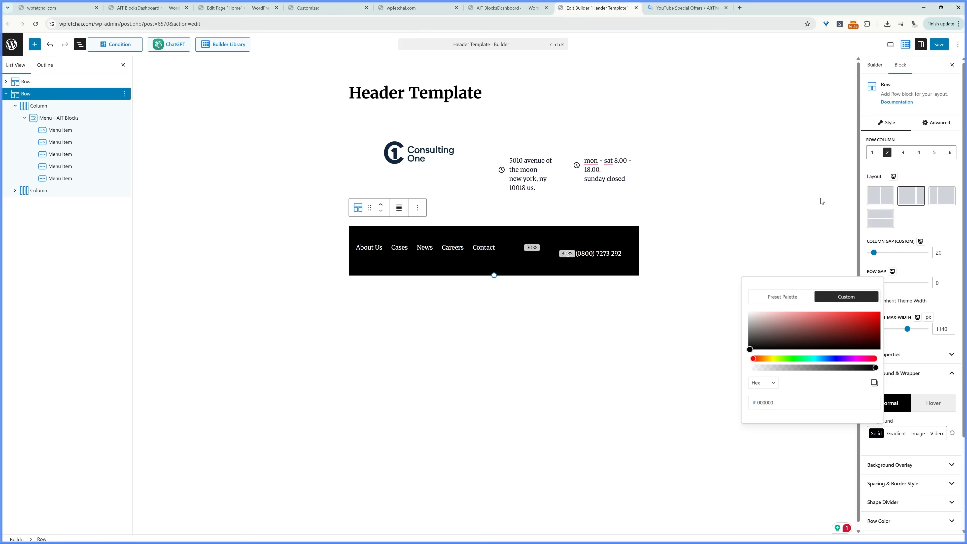
{"action": "left_click", "coordinate": [226, 225]}
Add a mega menu under the Careers menu item and insert a two-column 50:50 row inside it.
{"action": "left_click", "coordinate": [449, 248]}
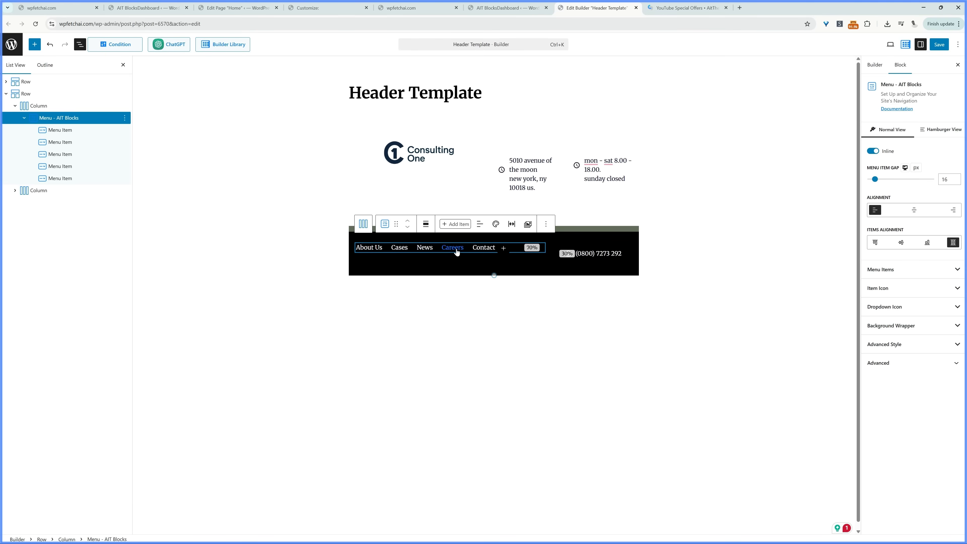
{"action": "left_click", "coordinate": [453, 248]}
{"action": "left_click", "coordinate": [459, 261]}
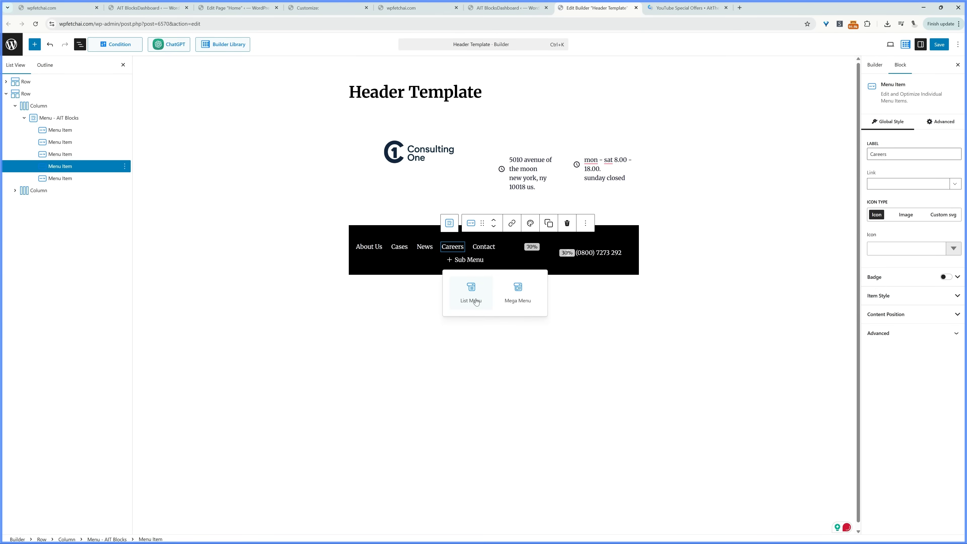
{"action": "left_click", "coordinate": [511, 300]}
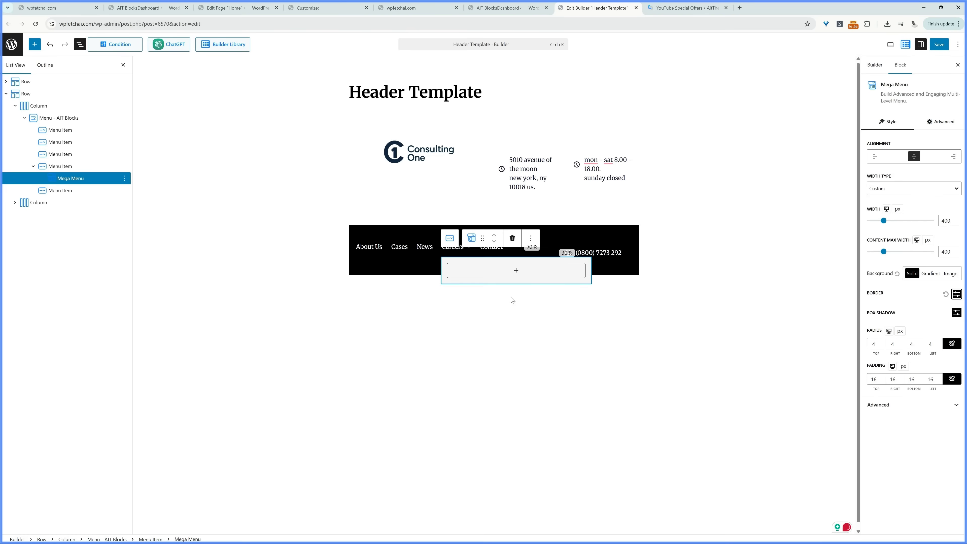
{"action": "left_click", "coordinate": [518, 274]}
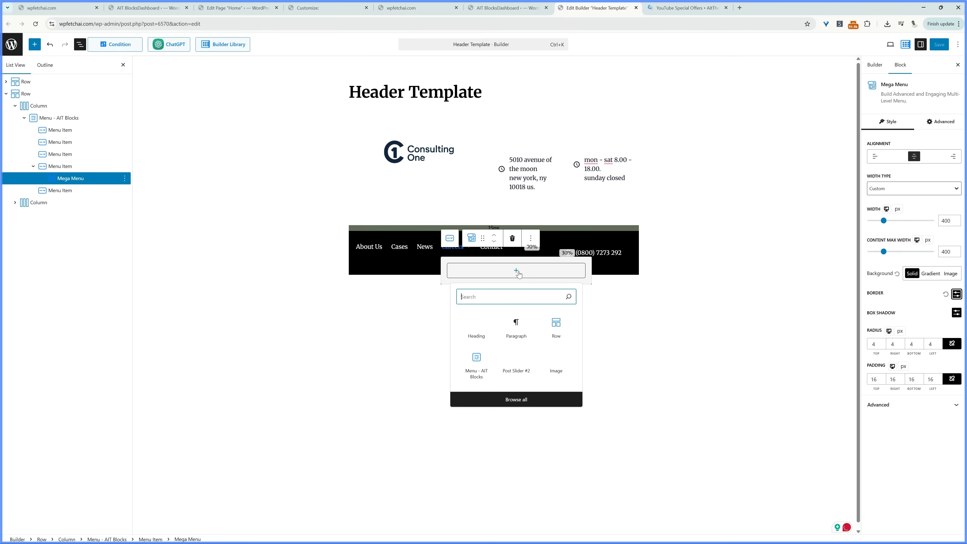
{"action": "left_click", "coordinate": [552, 328]}
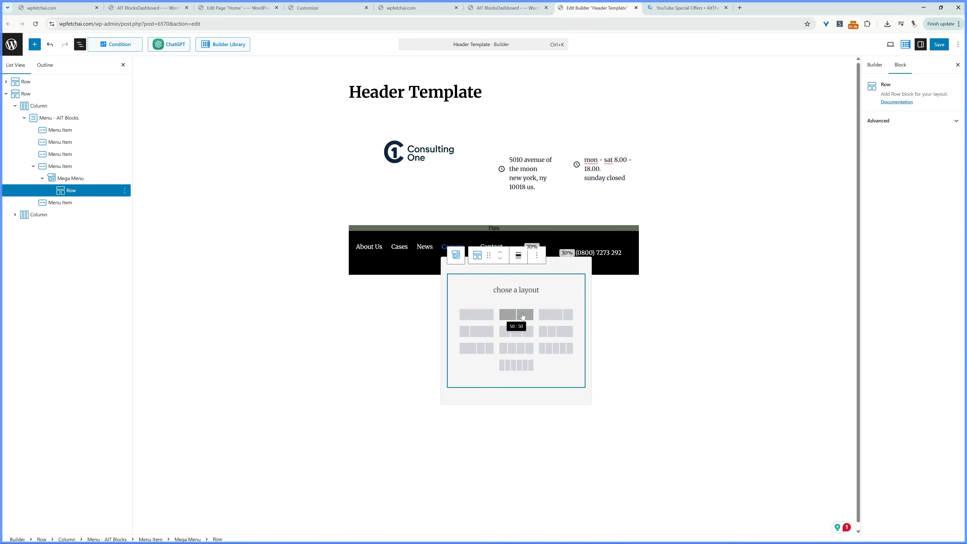
{"action": "left_click", "coordinate": [522, 315]}
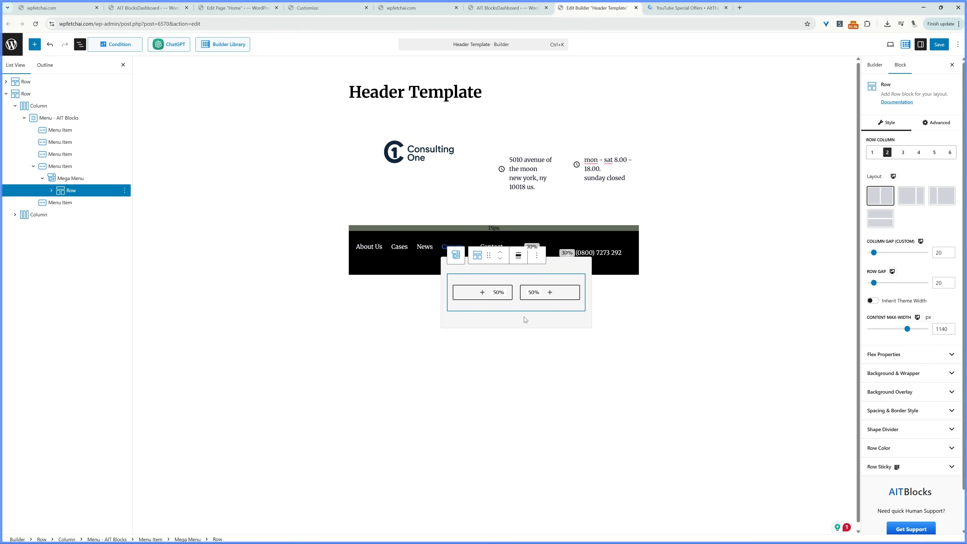
Insert a Menu - AIT Blocks block in the mega menu's first column and look at its first item's label and link settings.
{"action": "left_click", "coordinate": [481, 292]}
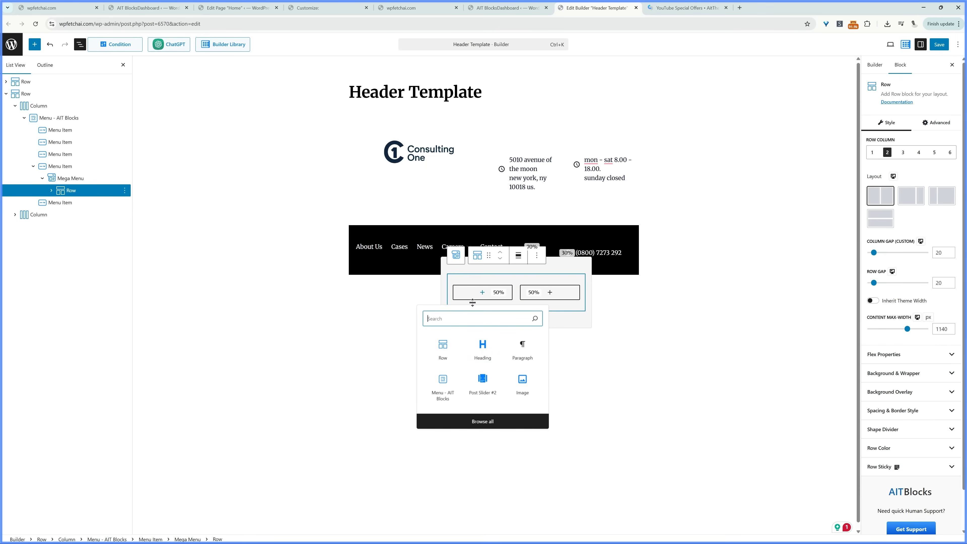
{"action": "left_click", "coordinate": [443, 396]}
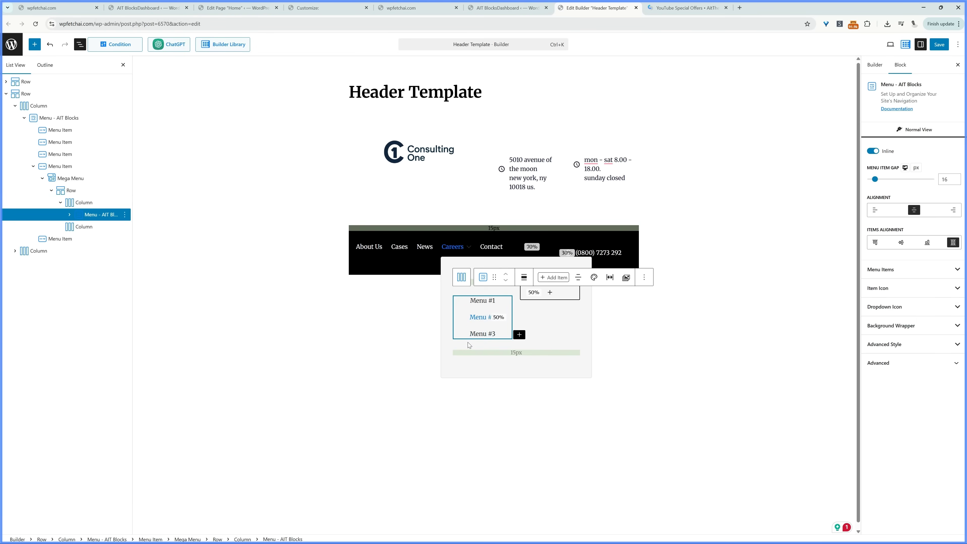
{"action": "left_click", "coordinate": [481, 301]}
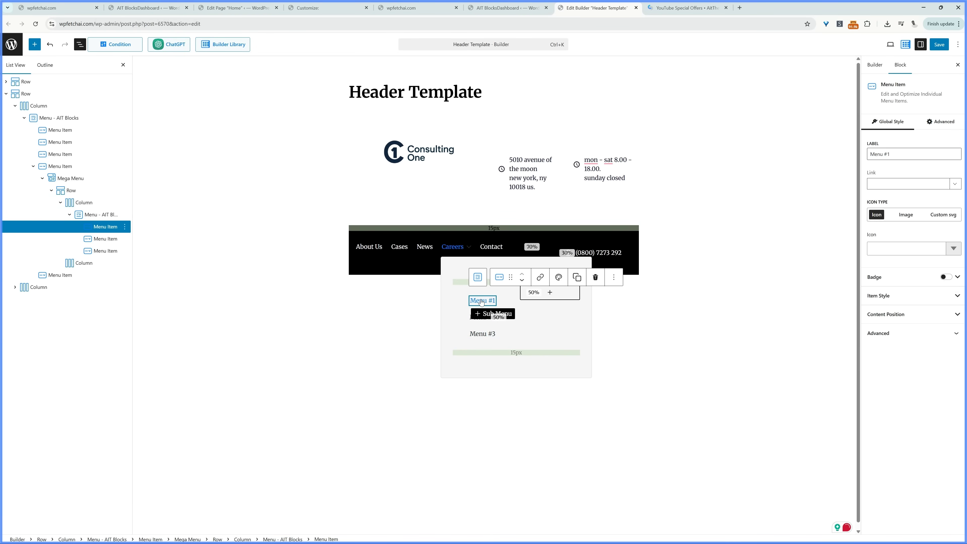
{"action": "left_click_drag", "start_coordinate": [890, 154], "coordinate": [872, 155]}
{"action": "left_click", "coordinate": [889, 186]}
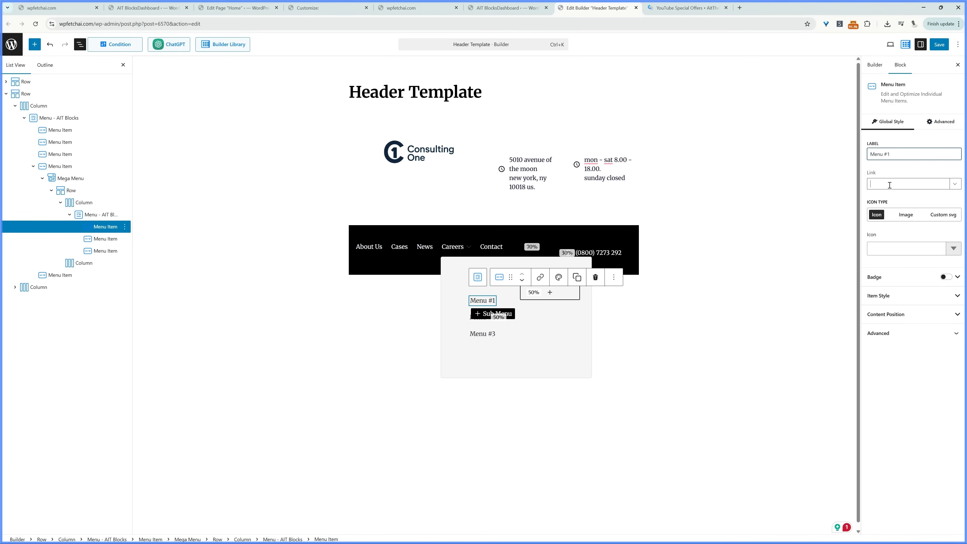
{"action": "left_click", "coordinate": [541, 342]}
Insert an image block in the mega menu's second column, use the photo of the suited man holding a coffee cup, and save the template.
{"action": "left_click", "coordinate": [550, 291]}
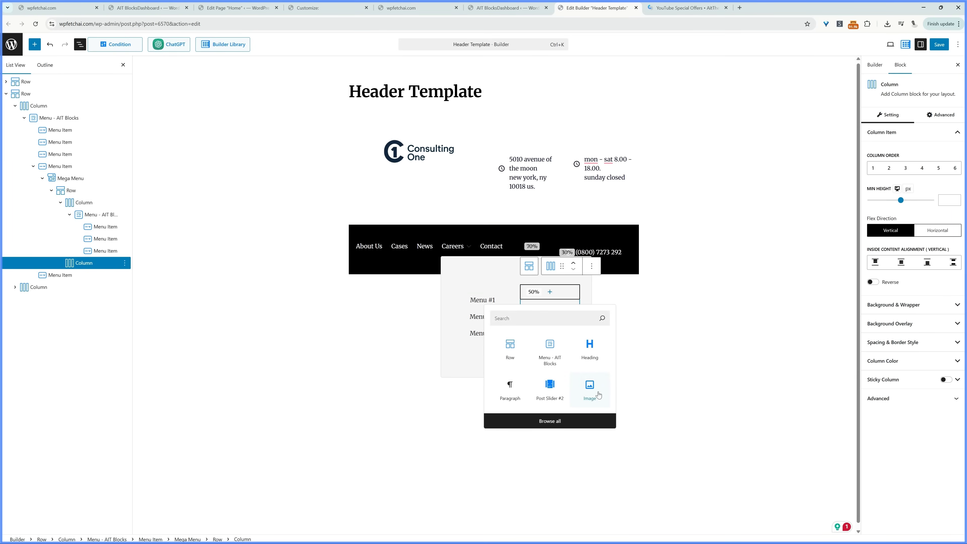
{"action": "left_click", "coordinate": [589, 386]}
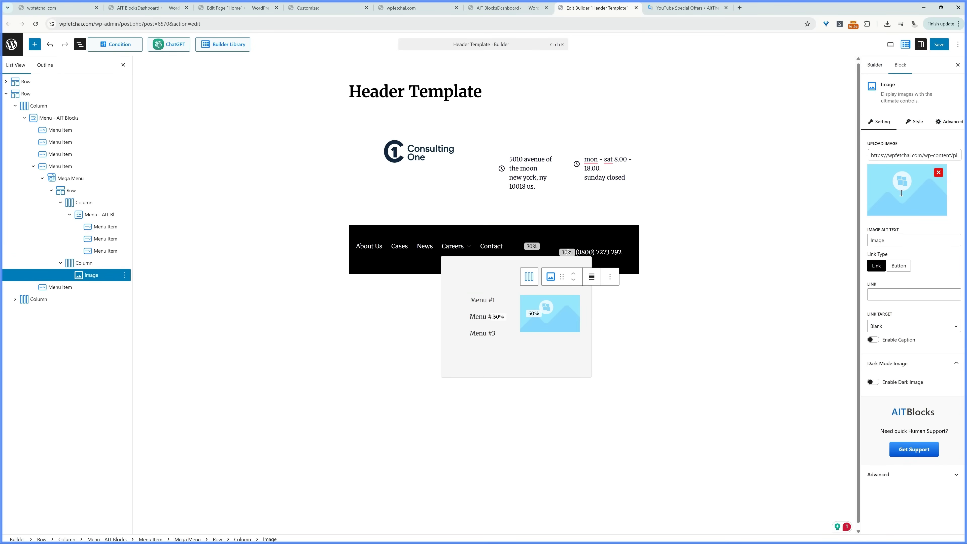
{"action": "left_click", "coordinate": [902, 197]}
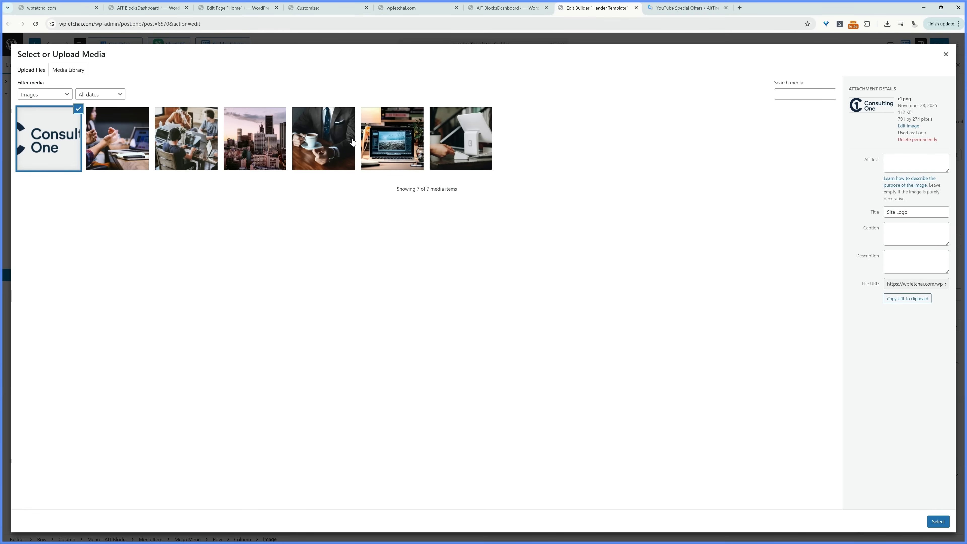
{"action": "left_click", "coordinate": [338, 144]}
{"action": "left_click", "coordinate": [936, 520]}
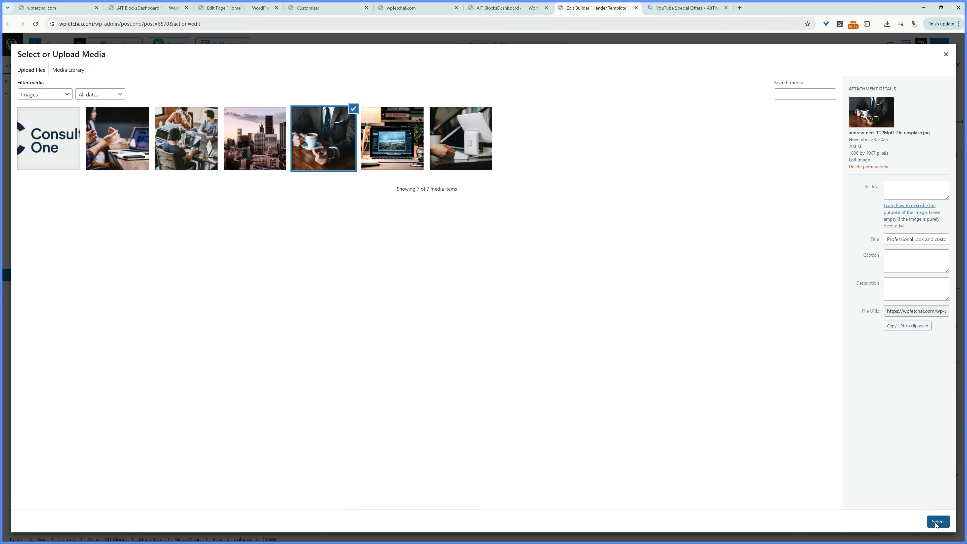
{"action": "key", "text": "ctrl+s"}
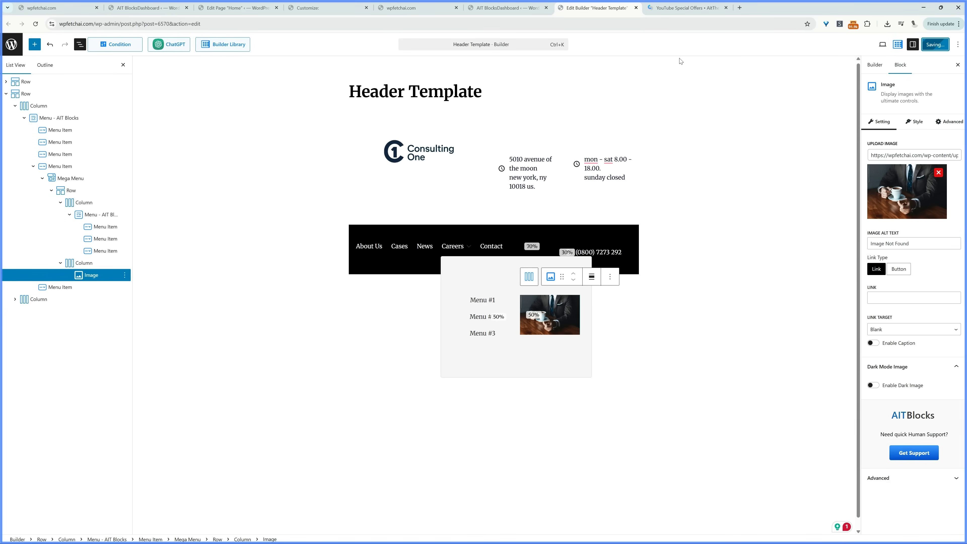
Reload the live home page and check the Careers mega menu in the header.
{"action": "left_click", "coordinate": [416, 9]}
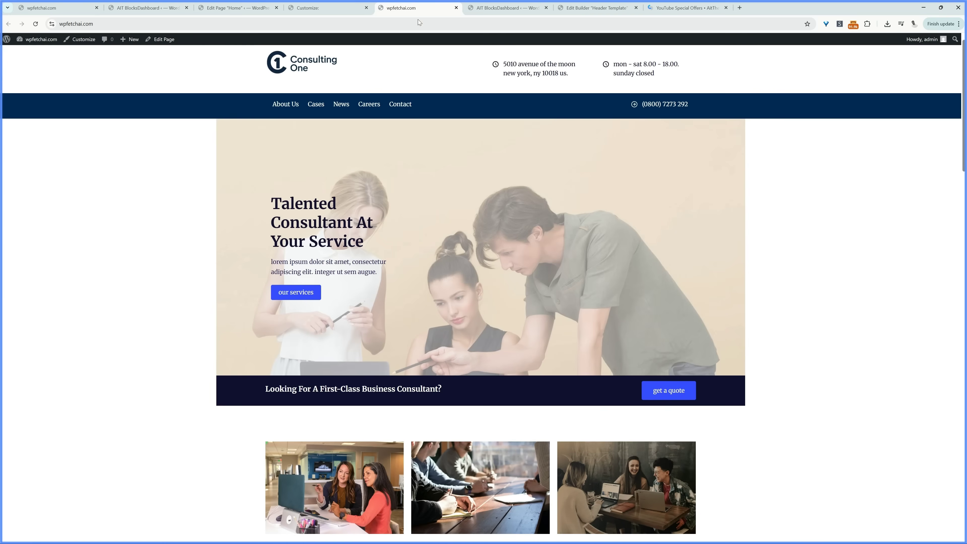
{"action": "key", "text": "F5"}
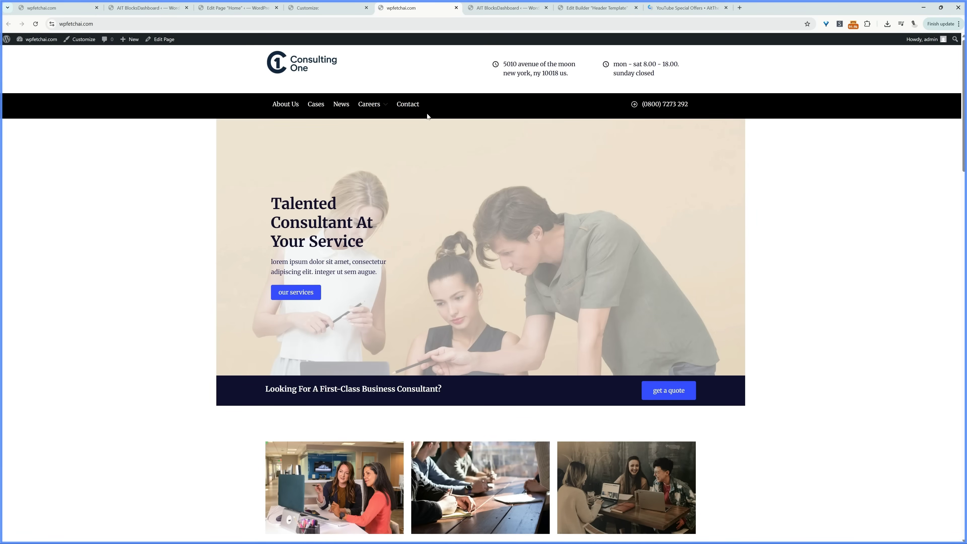
{"action": "mouse_move", "coordinate": [368, 110]}
Turn off the Inline option for the menu inside the Careers mega menu and save the header template.
{"action": "left_click", "coordinate": [595, 8]}
{"action": "left_click", "coordinate": [488, 314]}
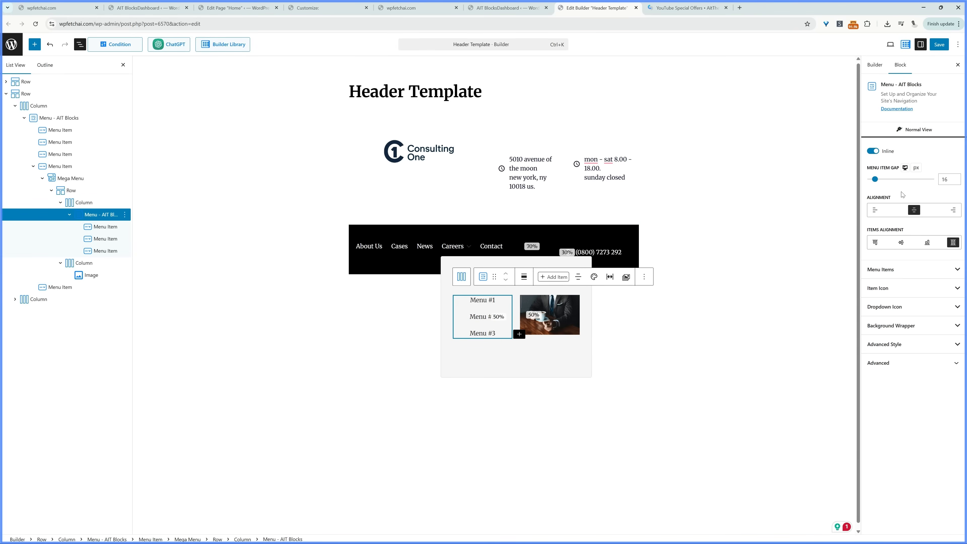
{"action": "left_click", "coordinate": [873, 152]}
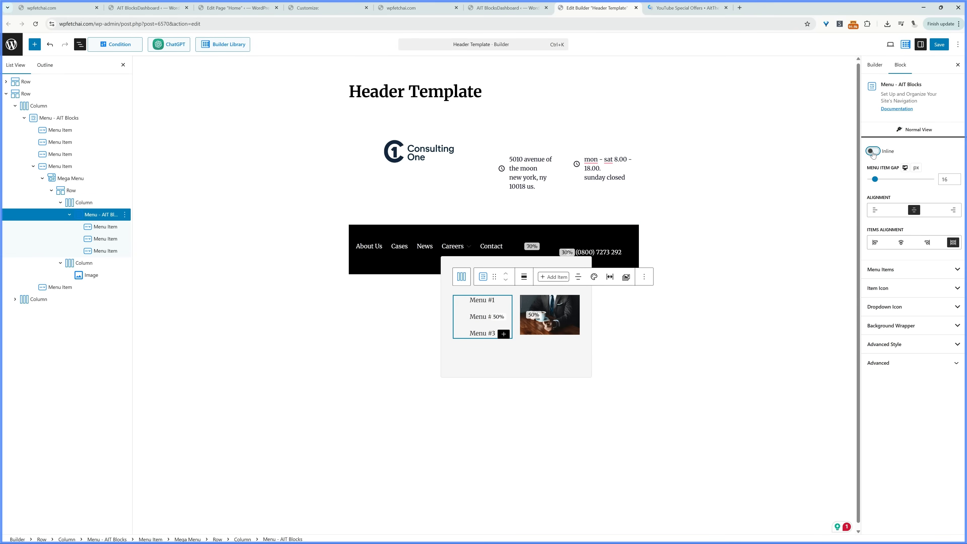
{"action": "left_click", "coordinate": [939, 44]}
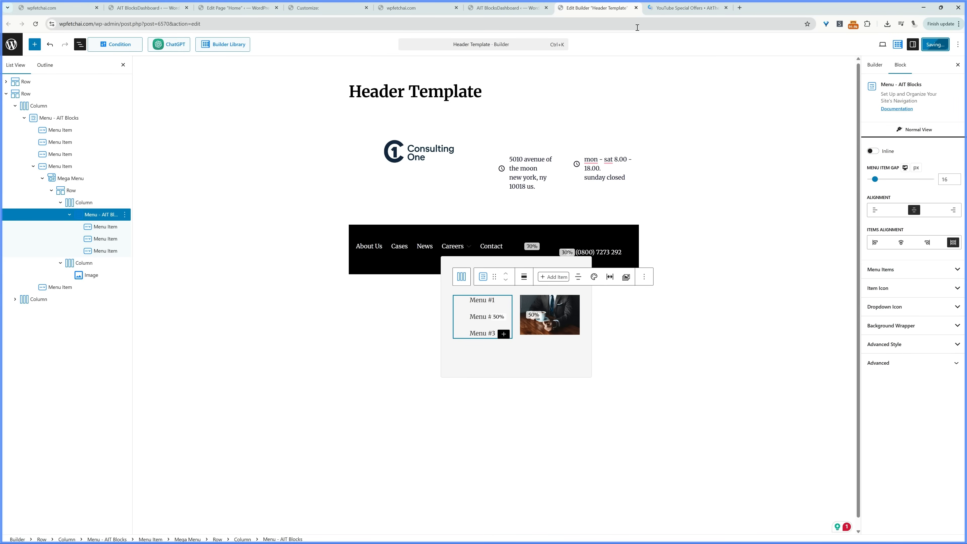
Review the live home page down to its footer, and show the footer templates in the AIT Blocks Site Builder.
{"action": "left_click_drag", "start_coordinate": [408, 9], "coordinate": [498, 8]}
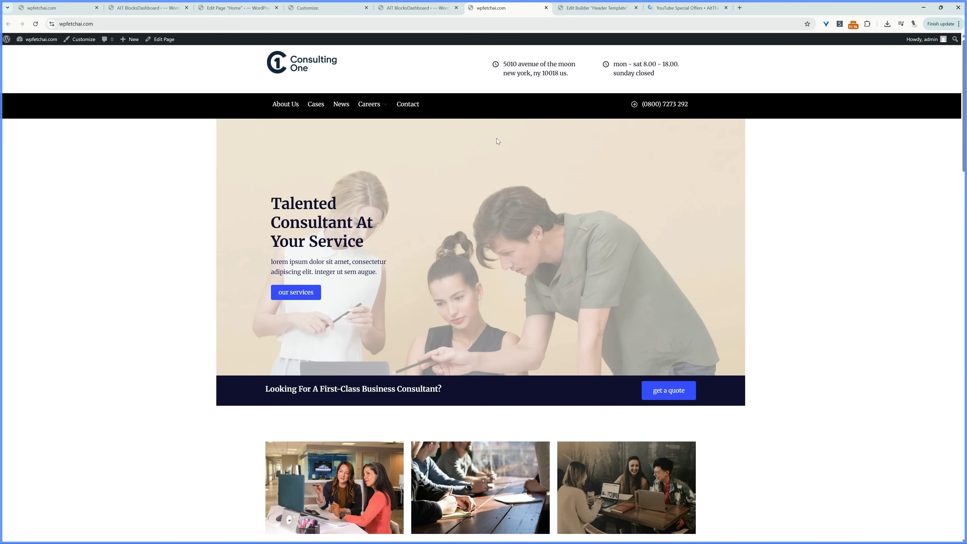
{"action": "scroll", "coordinate": [496, 138], "scroll_direction": "down", "scroll_amount": 20}
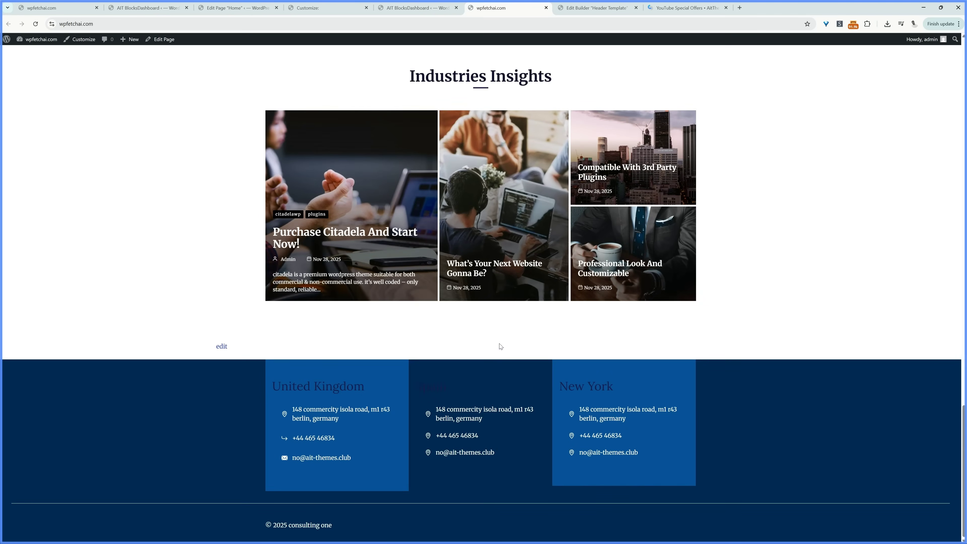
{"action": "scroll", "coordinate": [390, 525], "scroll_direction": "up", "scroll_amount": 10}
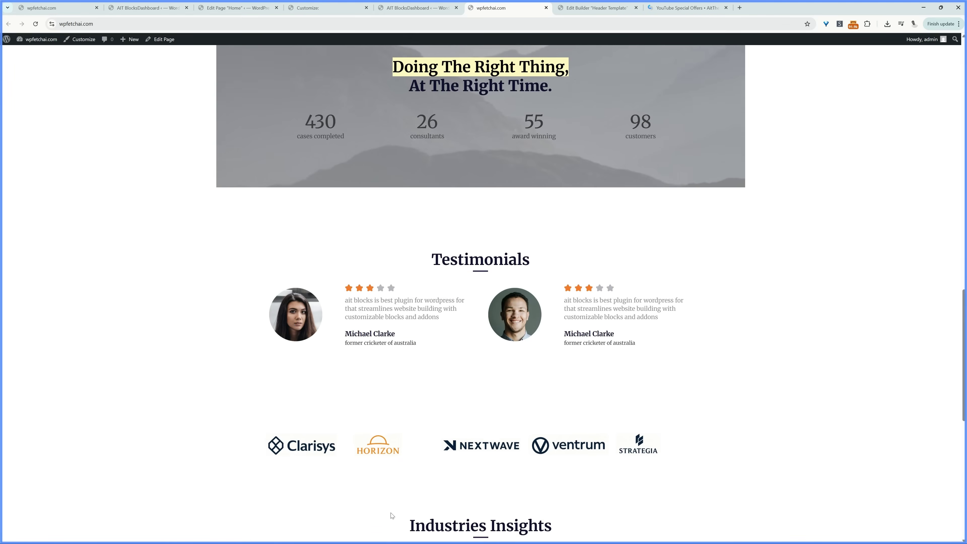
{"action": "scroll", "coordinate": [391, 514], "scroll_direction": "up", "scroll_amount": 2}
{"action": "left_click", "coordinate": [412, 9]}
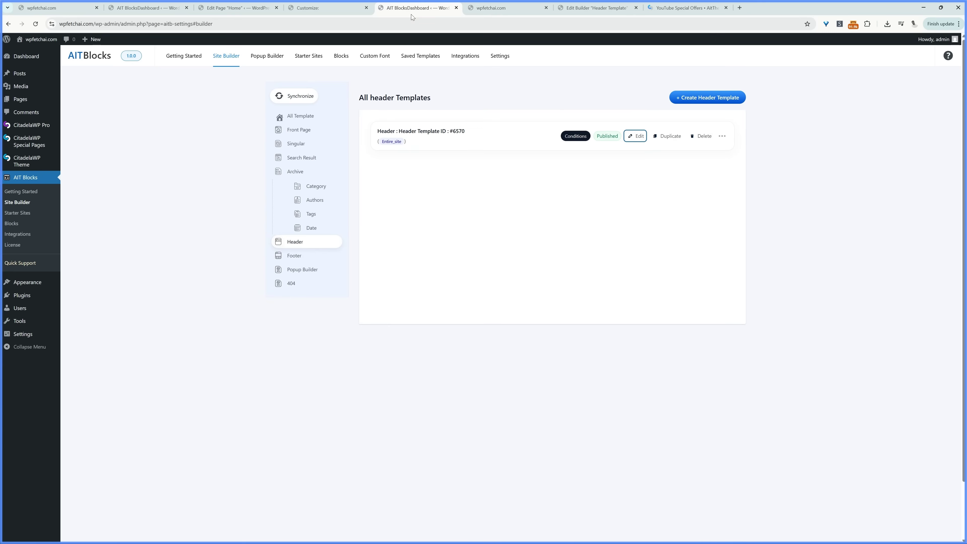
{"action": "left_click", "coordinate": [295, 259]}
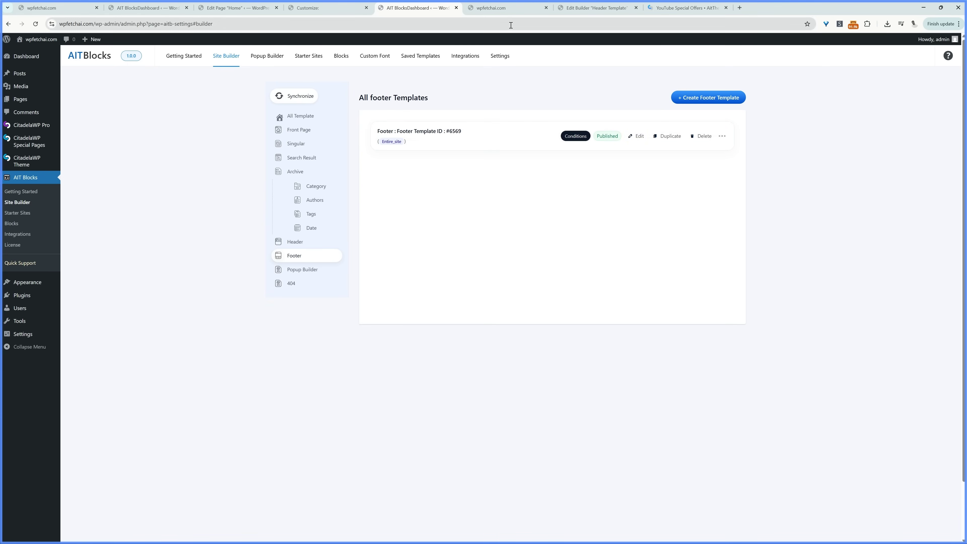
Return to the live home page and open the Home page for editing in the block editor.
{"action": "key", "text": "ctrl+Tab"}
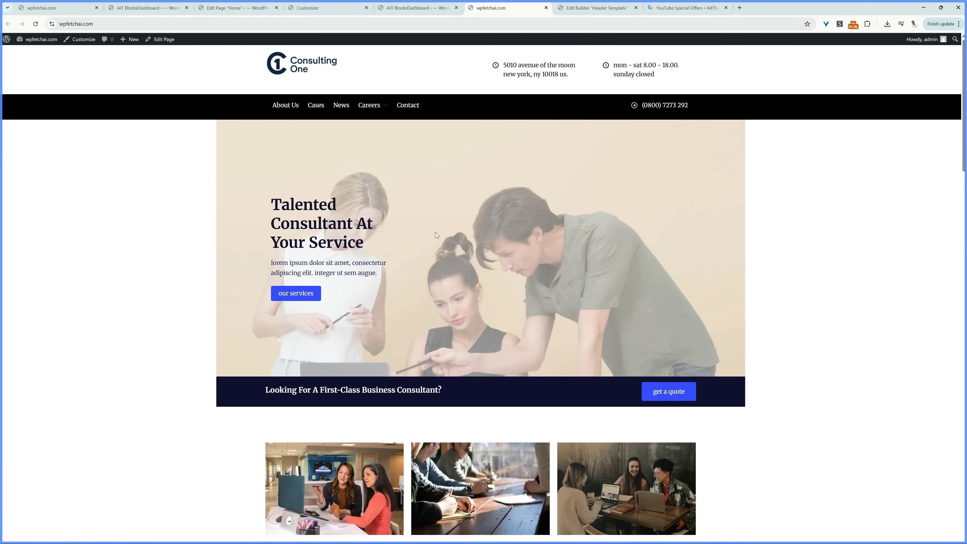
{"action": "scroll", "coordinate": [432, 234], "scroll_direction": "down", "scroll_amount": 1}
{"action": "scroll", "coordinate": [305, 201], "scroll_direction": "up", "scroll_amount": 1}
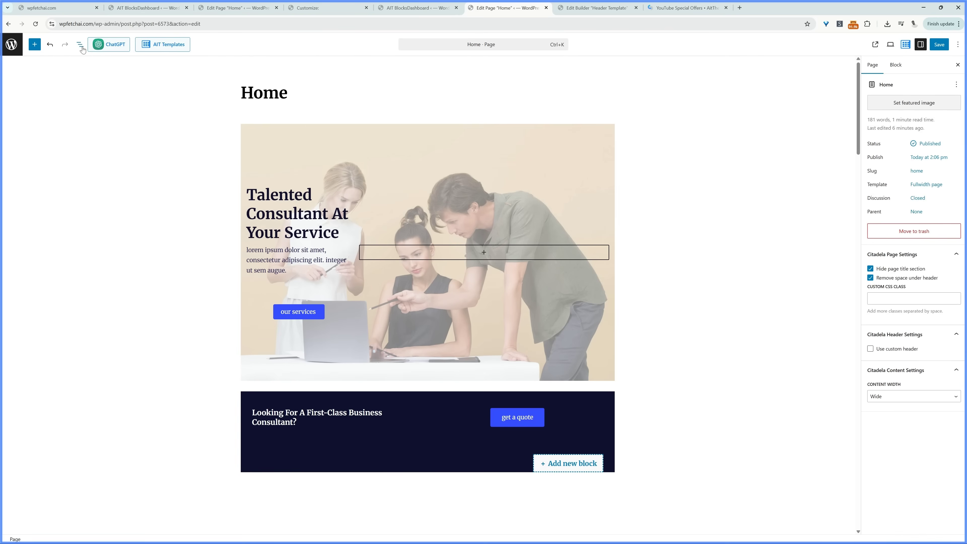
Show the page's block list and examine the hero row, the wrappers and the spacer down to the three-image section.
{"action": "left_click", "coordinate": [80, 44]}
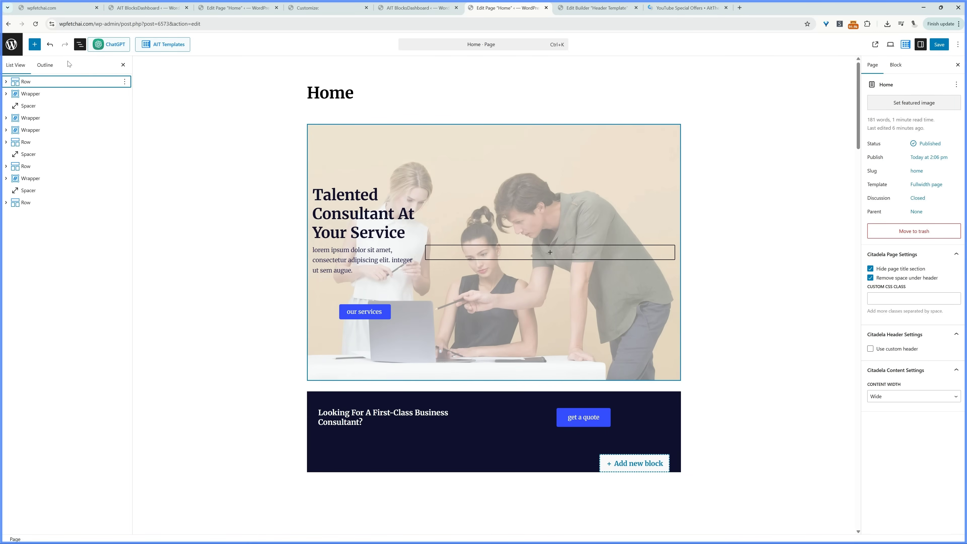
{"action": "left_click", "coordinate": [67, 83]}
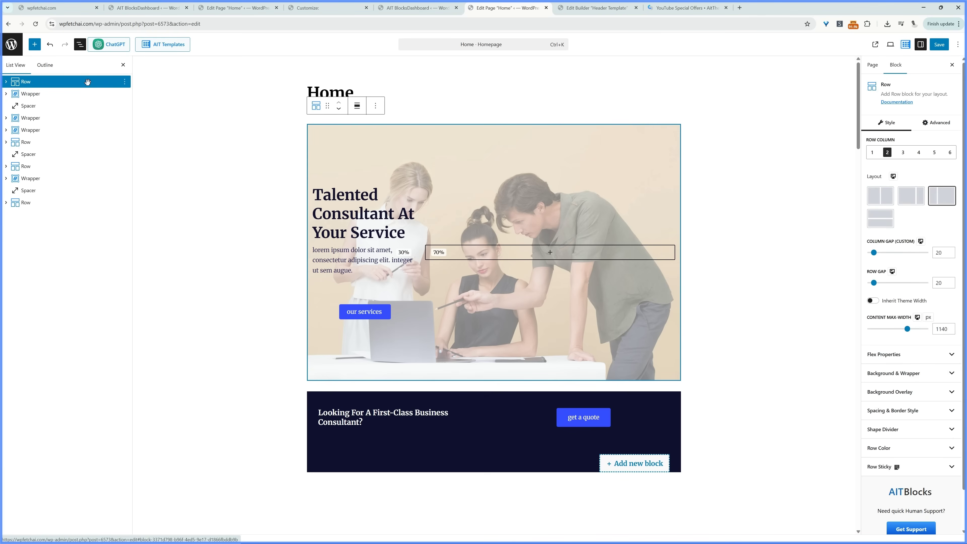
{"action": "left_click", "coordinate": [53, 96]}
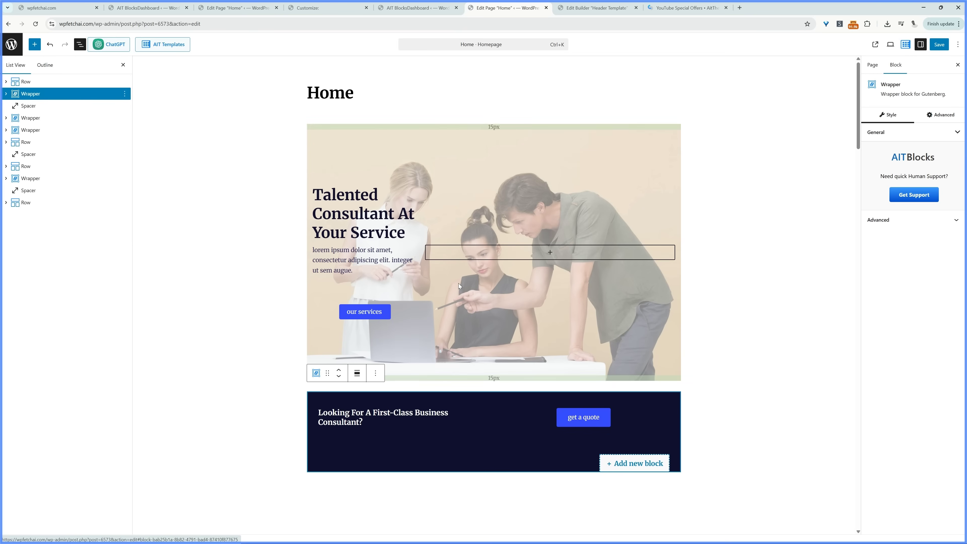
{"action": "scroll", "coordinate": [445, 451], "scroll_direction": "down", "scroll_amount": 6}
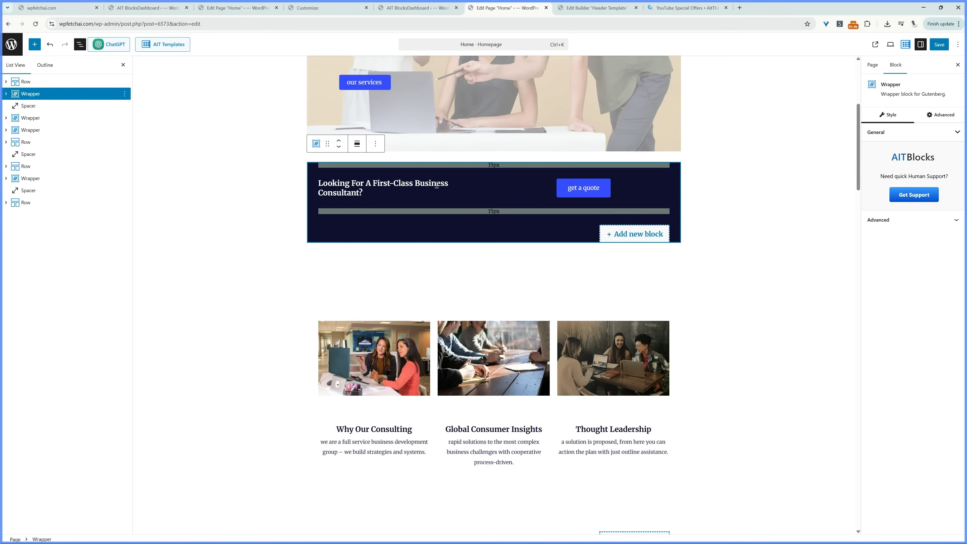
{"action": "left_click", "coordinate": [372, 259]}
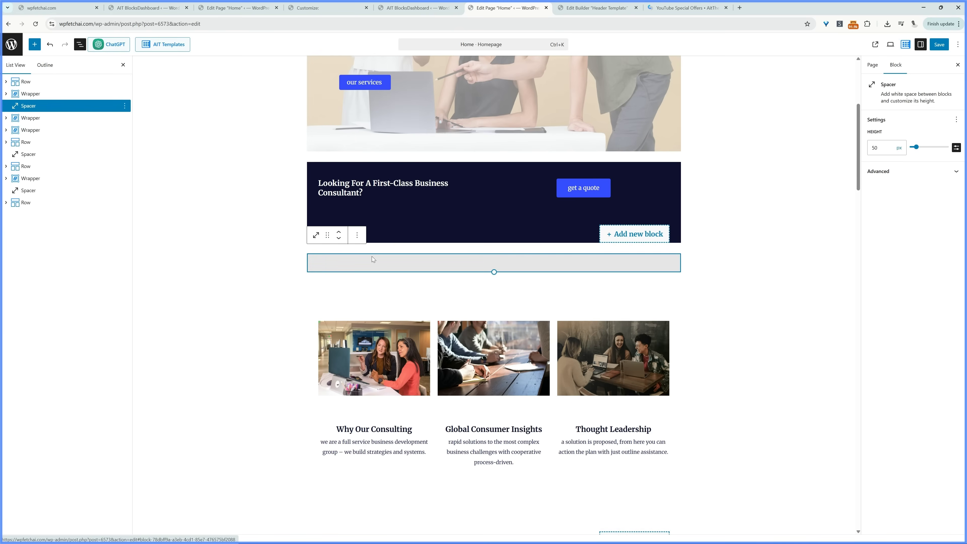
{"action": "left_click", "coordinate": [34, 118]}
{"action": "scroll", "coordinate": [302, 265], "scroll_direction": "down", "scroll_amount": 3}
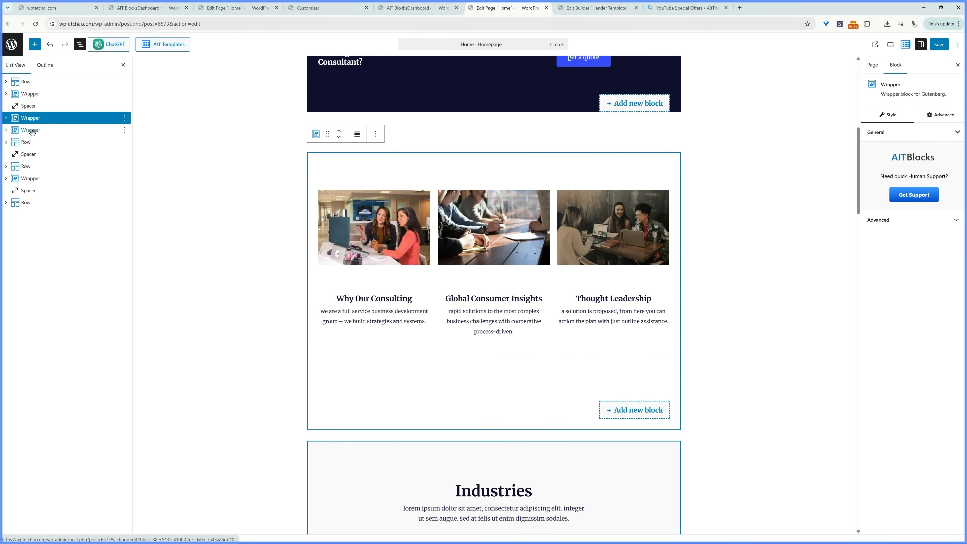
{"action": "scroll", "coordinate": [330, 140], "scroll_direction": "up", "scroll_amount": 8}
Replace the hero row's background image with the media library photo of gesturing hands beside a laptop, and adjust its focal point.
{"action": "left_click", "coordinate": [330, 140]}
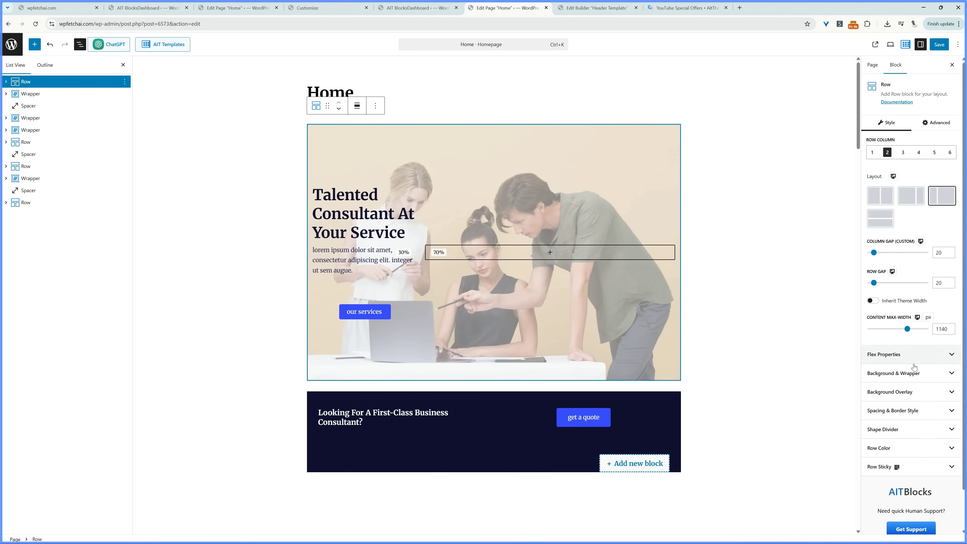
{"action": "left_click", "coordinate": [915, 374]}
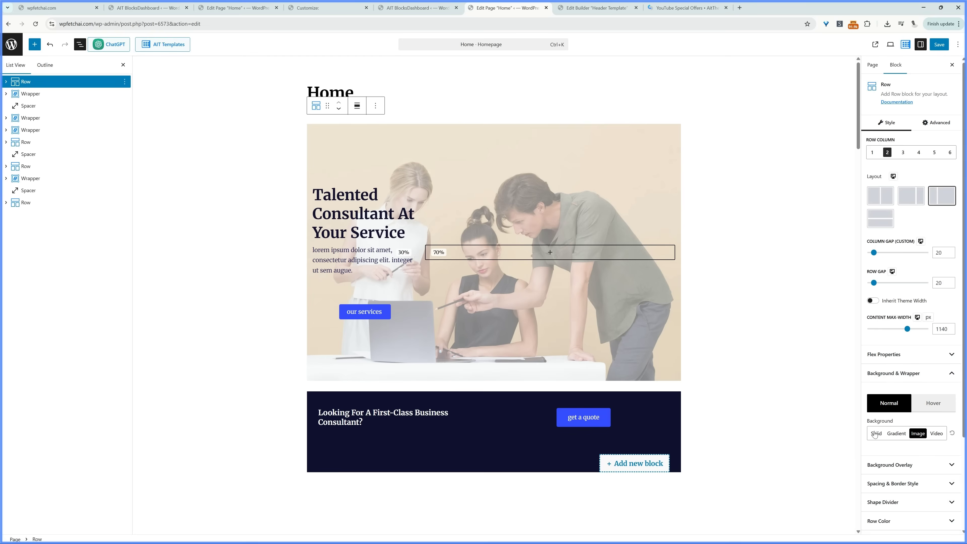
{"action": "left_click", "coordinate": [919, 434]}
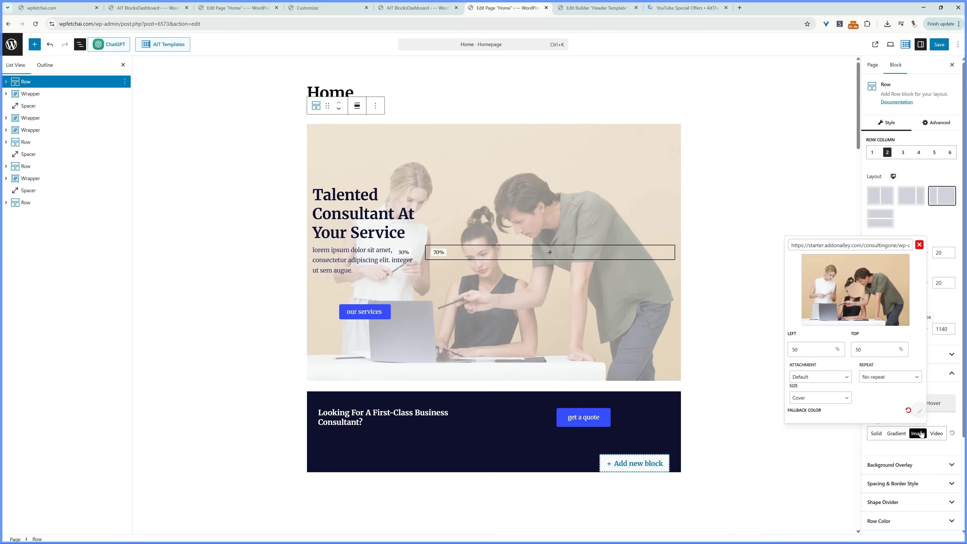
{"action": "left_click_drag", "start_coordinate": [847, 301], "coordinate": [854, 283]}
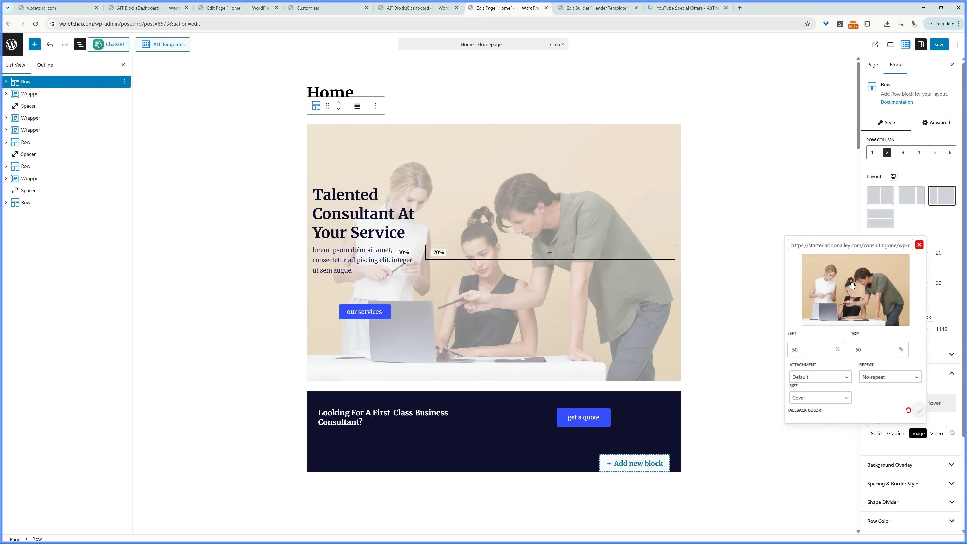
{"action": "left_click", "coordinate": [918, 244]}
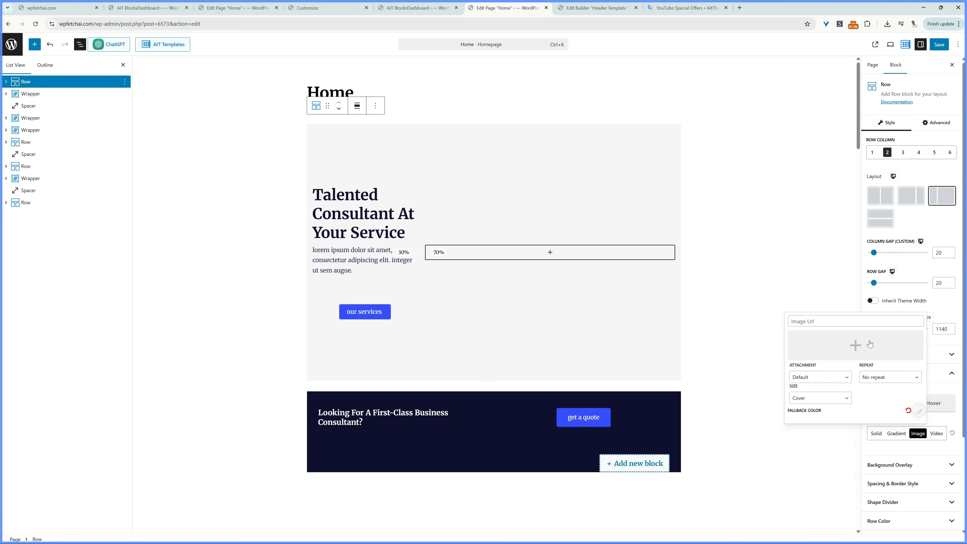
{"action": "left_click", "coordinate": [862, 344]}
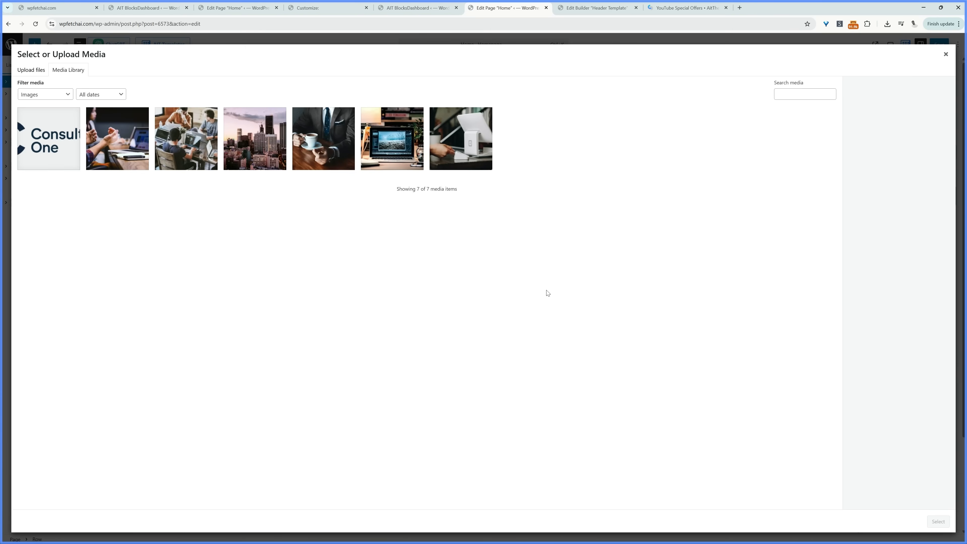
{"action": "key", "text": "Escape"}
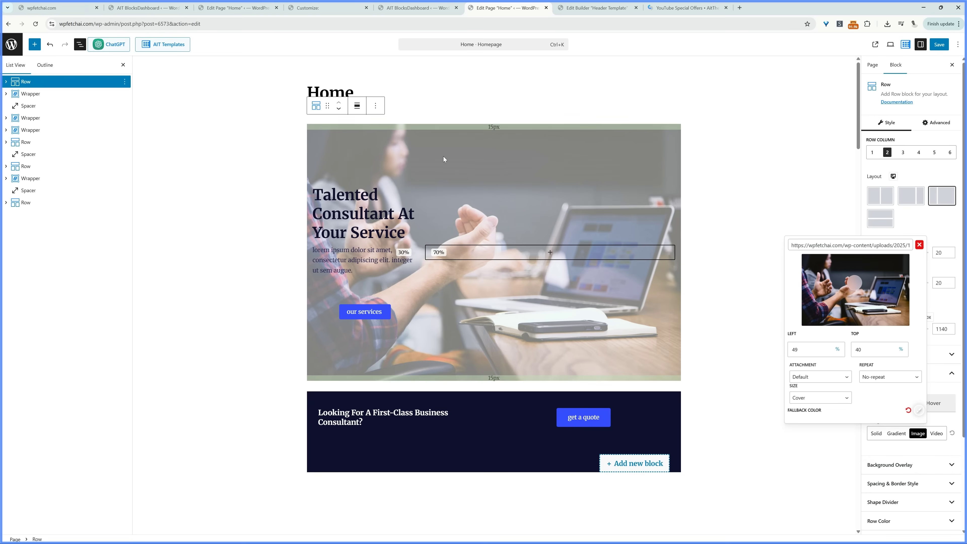
{"action": "left_click_drag", "start_coordinate": [854, 282], "coordinate": [894, 290]}
{"action": "left_click", "coordinate": [764, 281]}
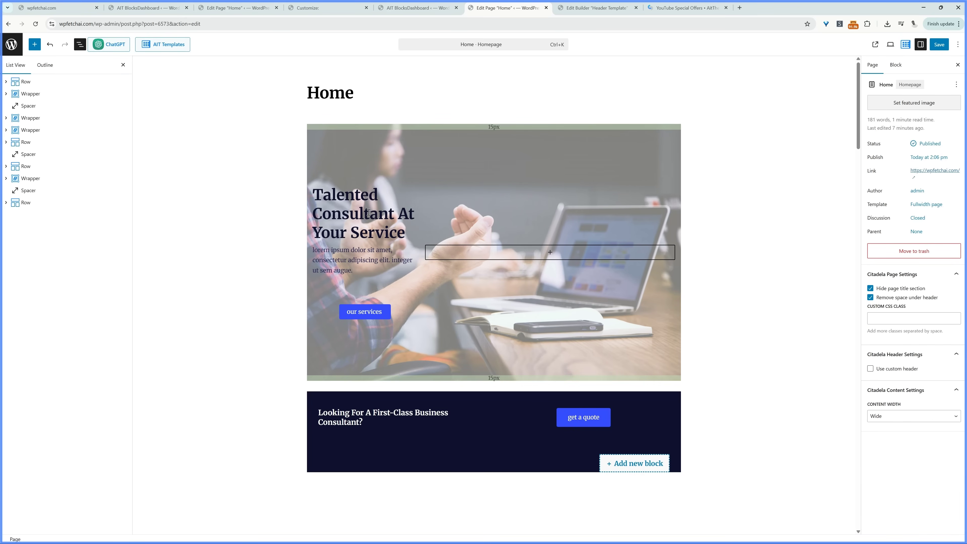
Change the hero row that holds the Talented Consultant heading to a one-column layout.
{"action": "left_click", "coordinate": [368, 212]}
{"action": "left_click", "coordinate": [320, 167]}
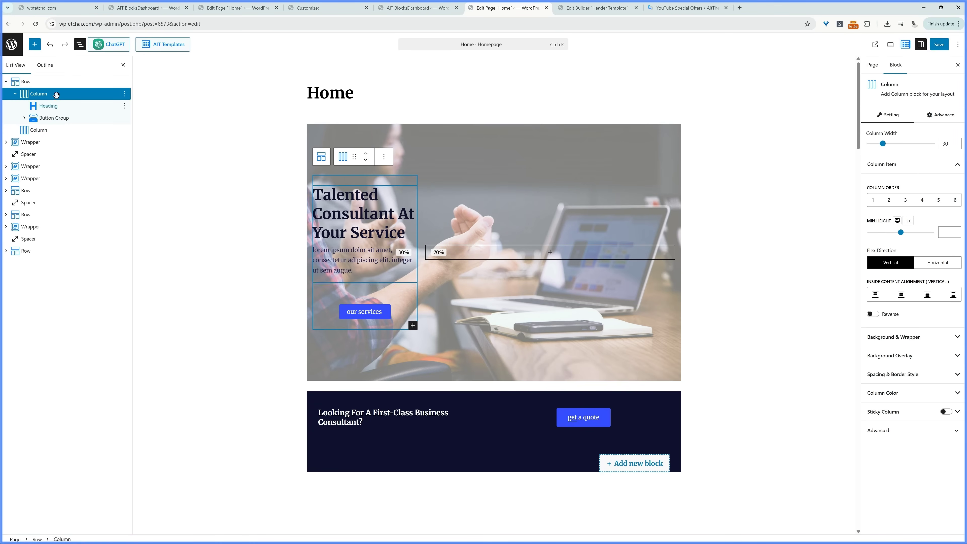
{"action": "left_click", "coordinate": [59, 83]}
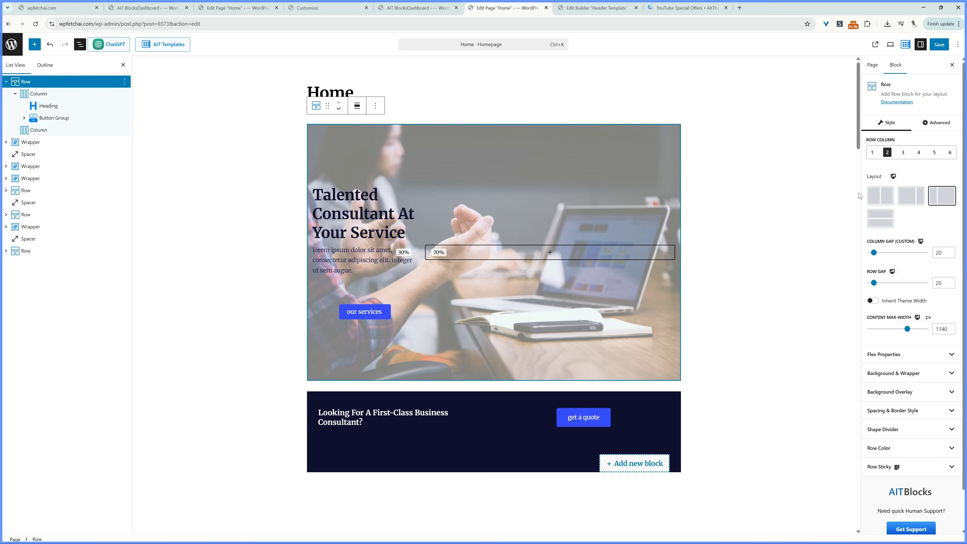
{"action": "left_click", "coordinate": [872, 152]}
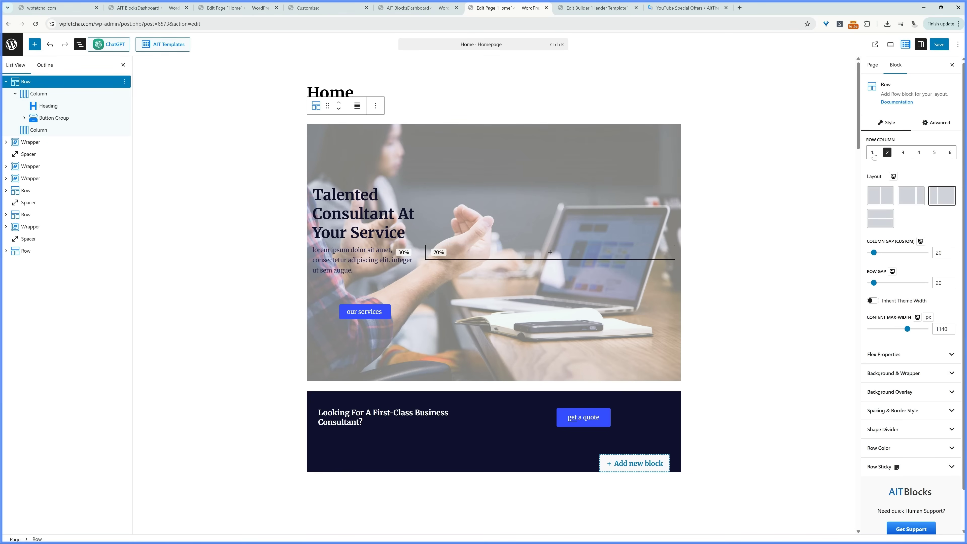
{"action": "left_click", "coordinate": [901, 331]}
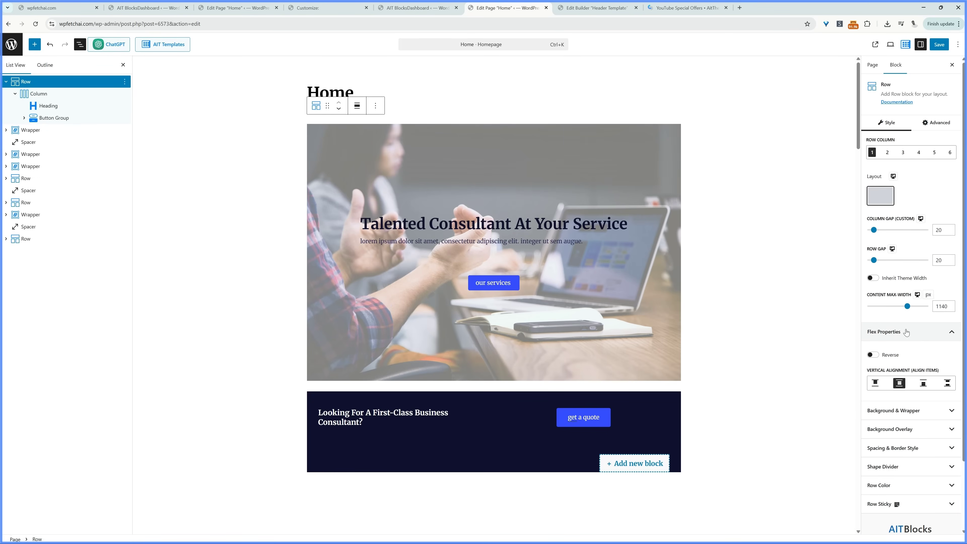
{"action": "key", "text": "Escape"}
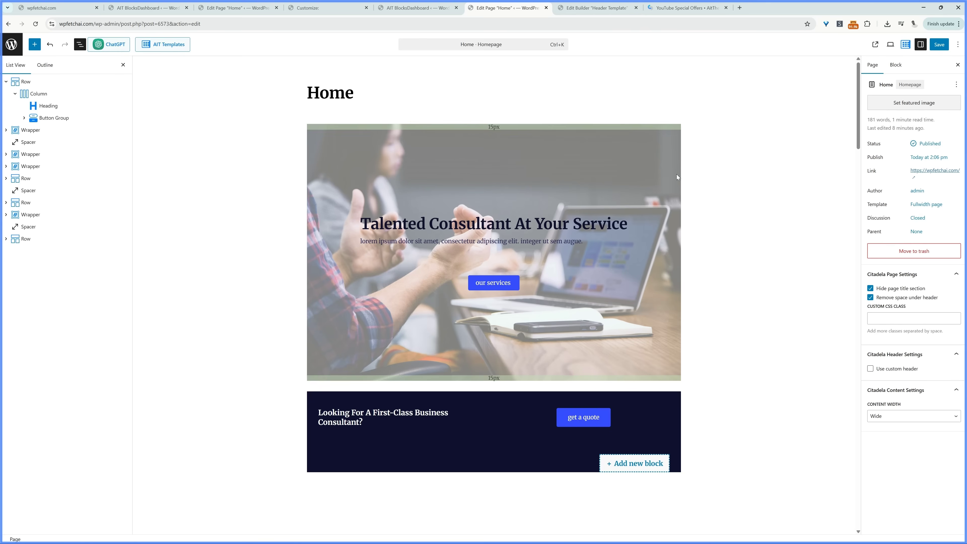
Save the Home page, check the hero section on the live page, and return to the block editor.
{"action": "left_click", "coordinate": [937, 44]}
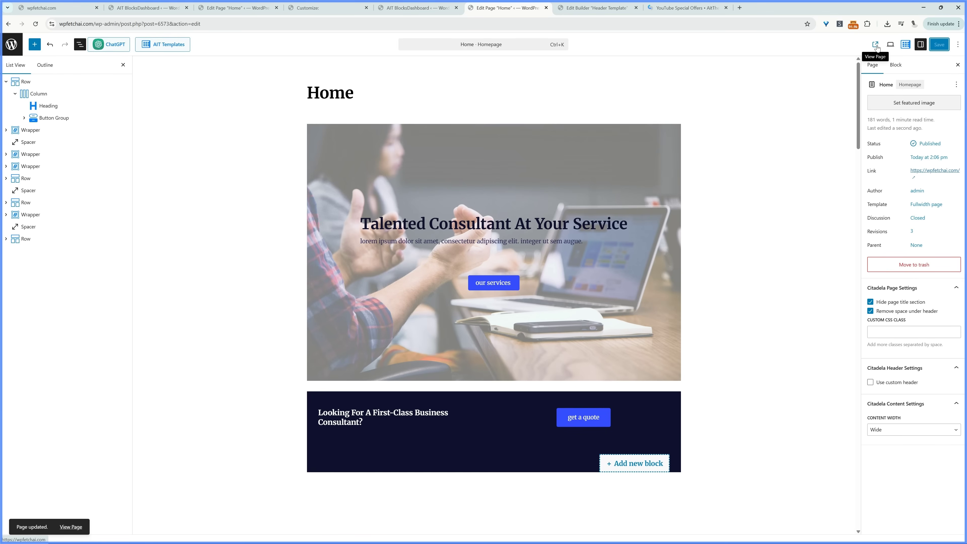
{"action": "left_click", "coordinate": [874, 44]}
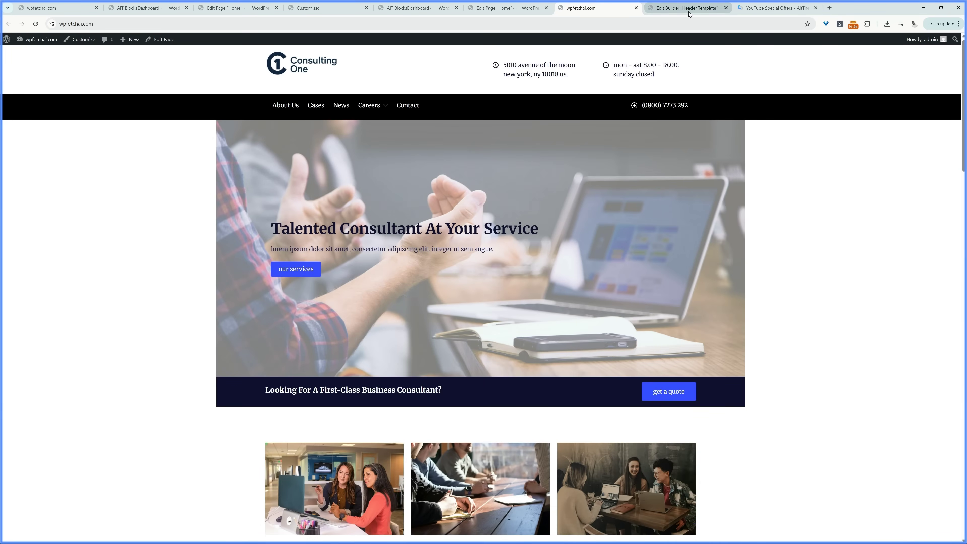
{"action": "left_click", "coordinate": [506, 7]}
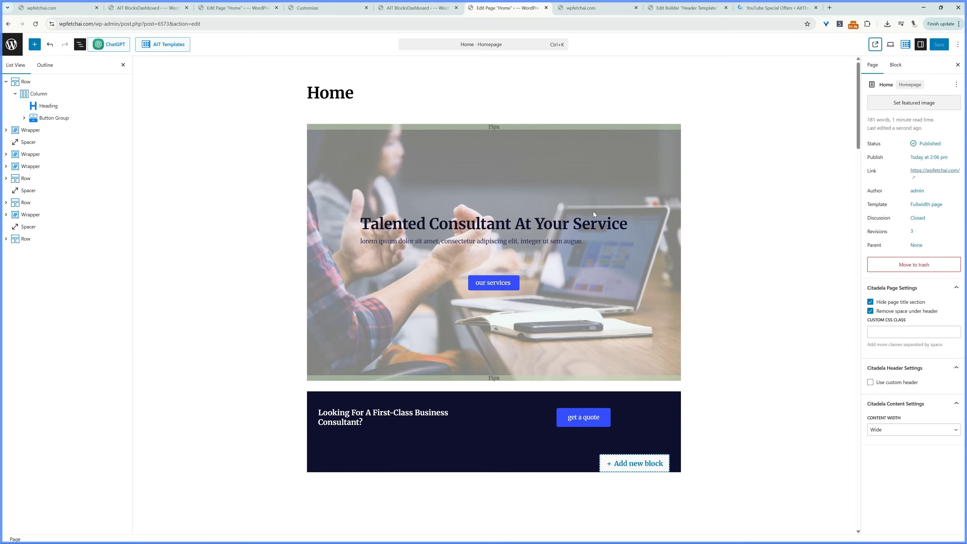
Insert a Row with the single 100 layout below Post Grid #7 and move it out to the end of the page.
{"action": "left_click", "coordinate": [34, 45]}
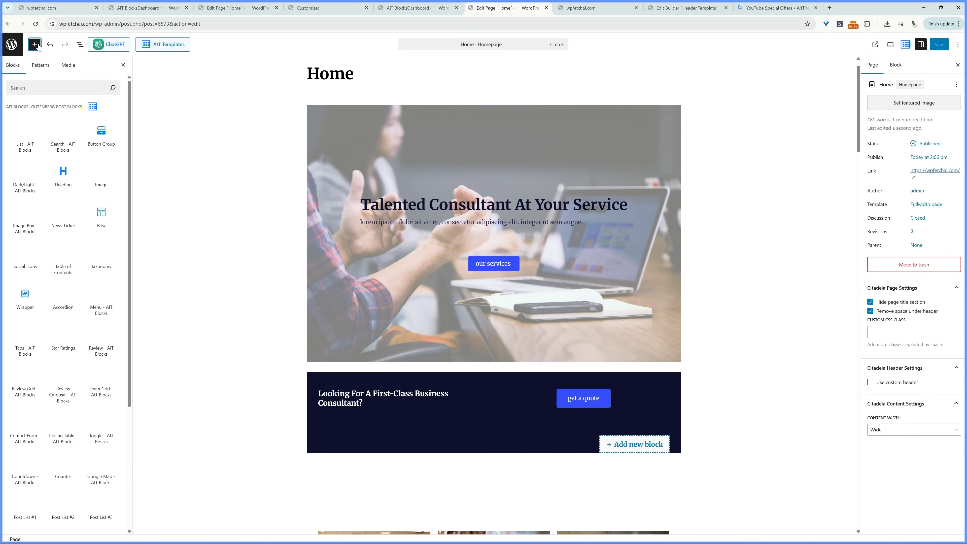
{"action": "scroll", "coordinate": [372, 269], "scroll_direction": "down", "scroll_amount": 10}
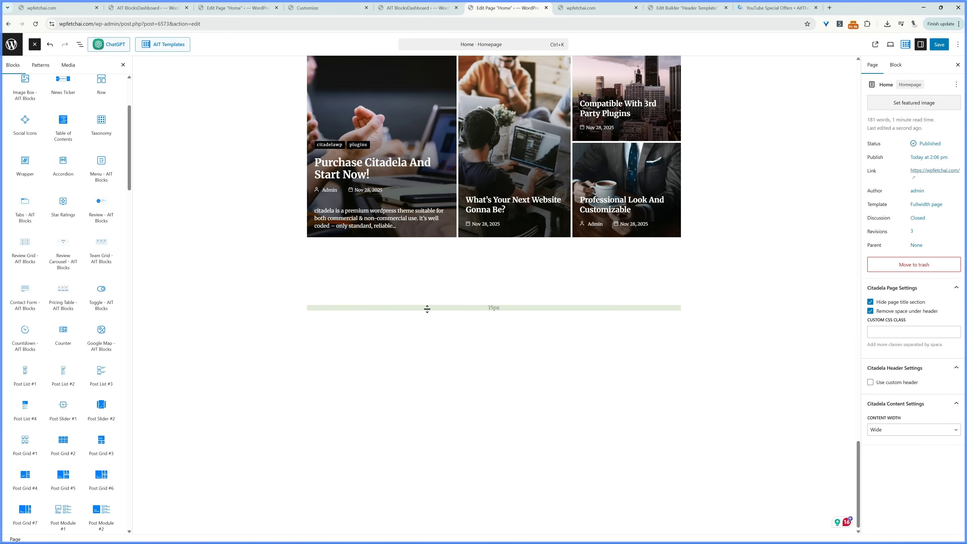
{"action": "scroll", "coordinate": [64, 114], "scroll_direction": "up", "scroll_amount": 2}
{"action": "left_click_drag", "start_coordinate": [101, 137], "coordinate": [432, 298]}
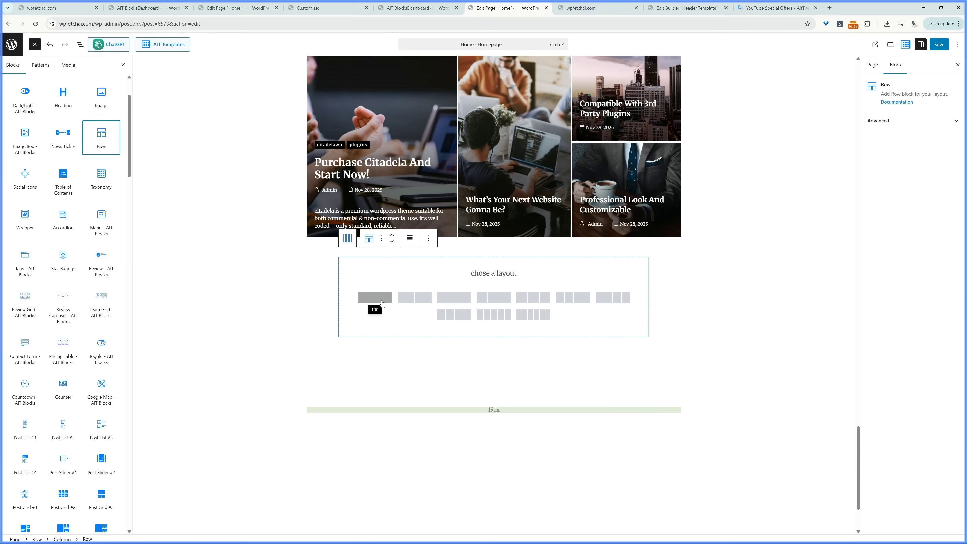
{"action": "left_click", "coordinate": [382, 303]}
{"action": "key", "text": "shift+alt+o"}
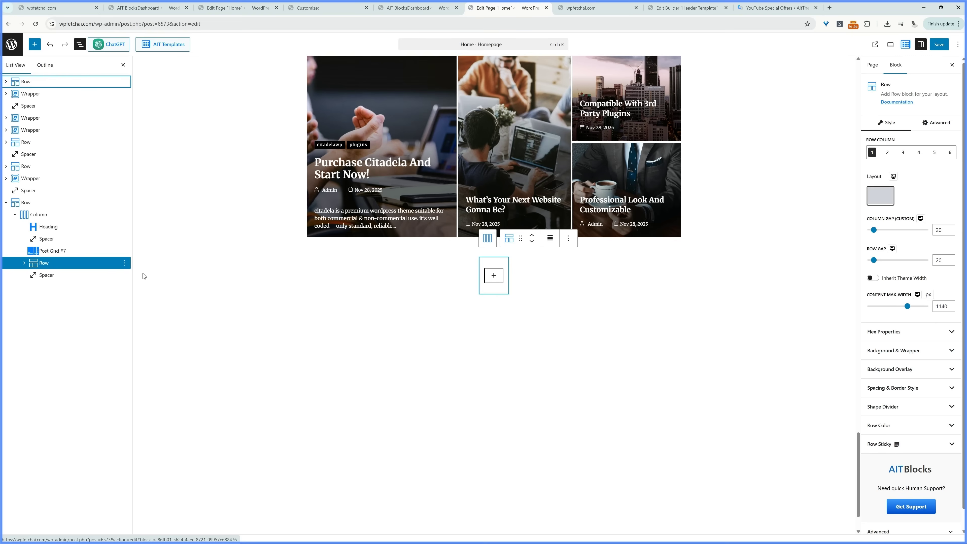
{"action": "left_click", "coordinate": [52, 263]}
{"action": "left_click_drag", "start_coordinate": [52, 264], "coordinate": [7, 278]}
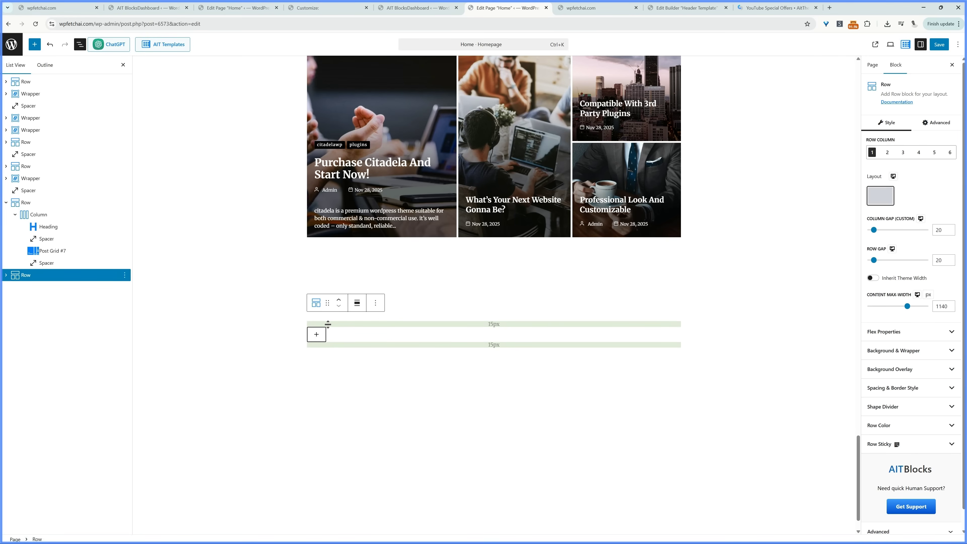
Set the height of the spacer below Post Grid #7 to 60 px.
{"action": "left_click", "coordinate": [78, 262]}
{"action": "left_click_drag", "start_coordinate": [883, 148], "coordinate": [871, 147]}
{"action": "type", "text": "60"}
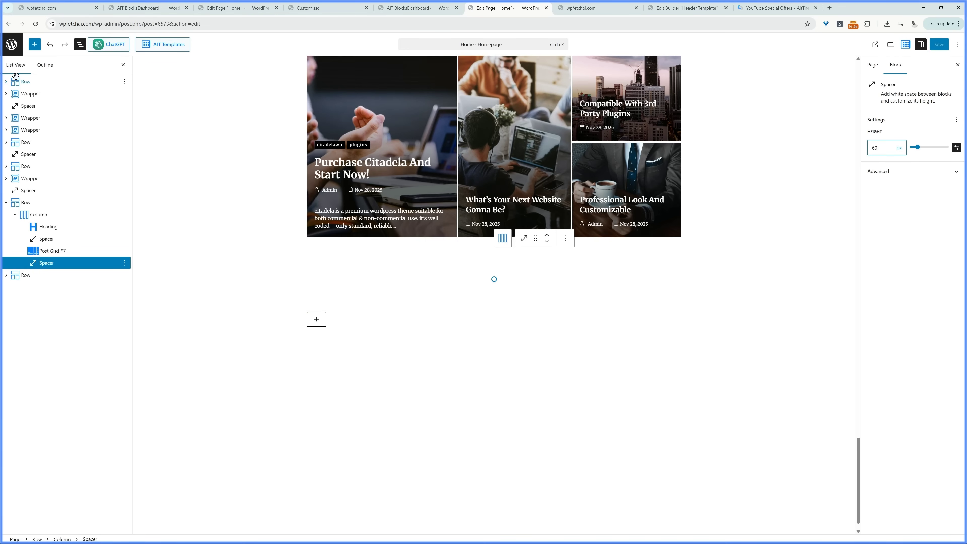
Try an Accordion block in the empty row at the end of the page and remove it.
{"action": "left_click", "coordinate": [34, 44]}
{"action": "scroll", "coordinate": [78, 246], "scroll_direction": "down", "scroll_amount": 1}
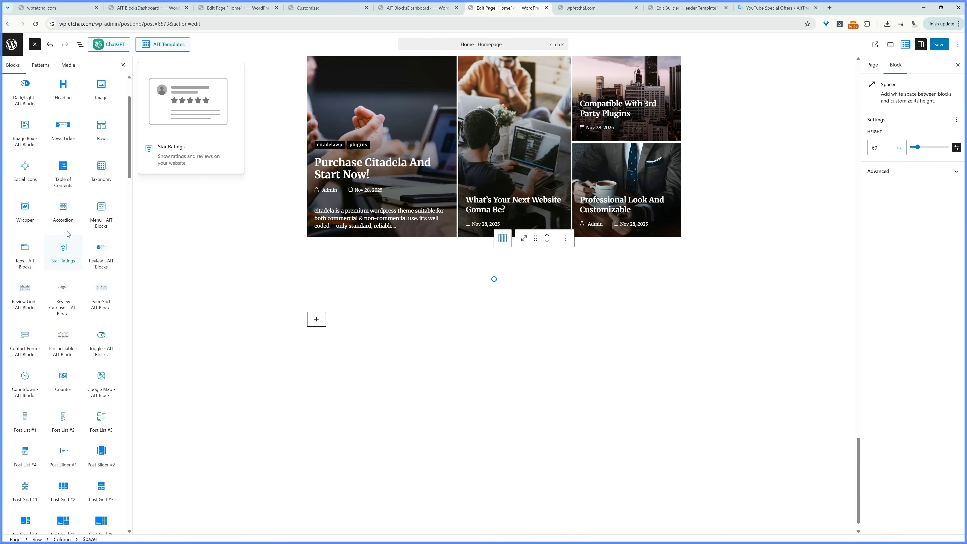
{"action": "left_click", "coordinate": [63, 213]}
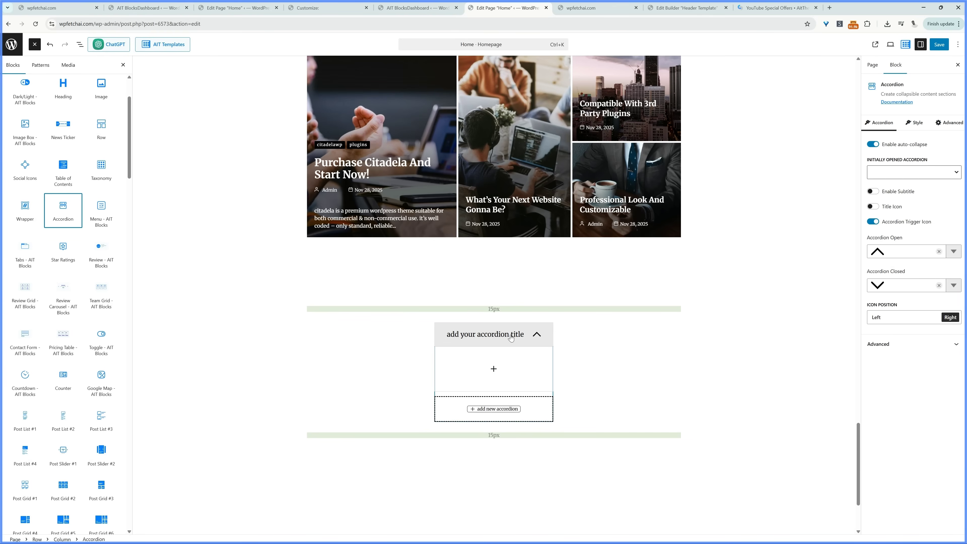
{"action": "left_click", "coordinate": [510, 338]}
{"action": "left_click", "coordinate": [583, 304]}
{"action": "left_click", "coordinate": [592, 432]}
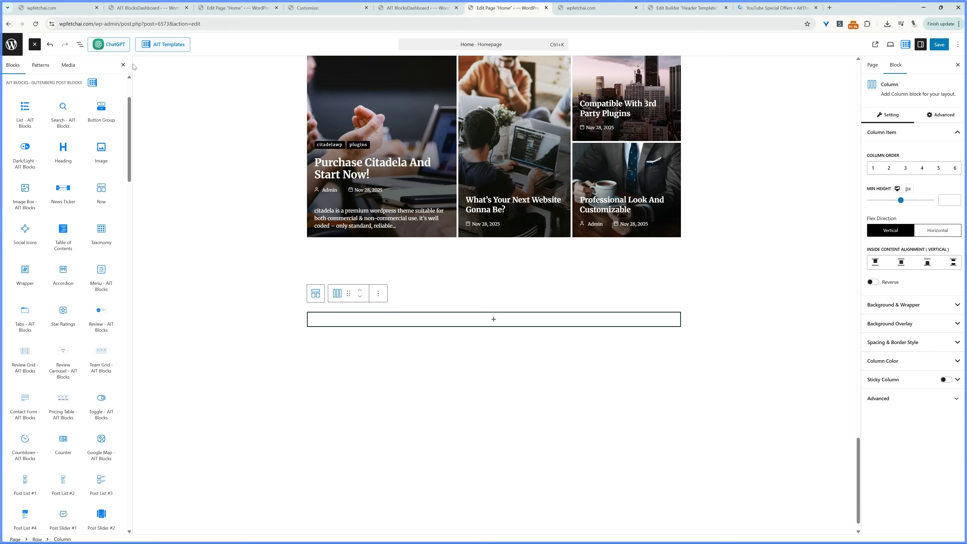
Import the premade pattern Accordion Block #Style 9 from AIT Templates at the end of the page and open its style settings.
{"action": "left_click", "coordinate": [156, 45]}
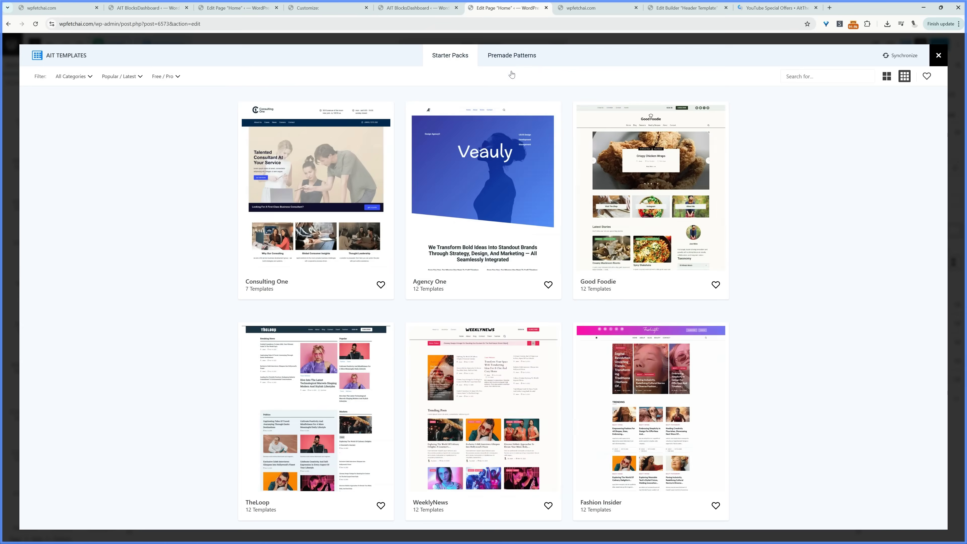
{"action": "left_click", "coordinate": [512, 56]}
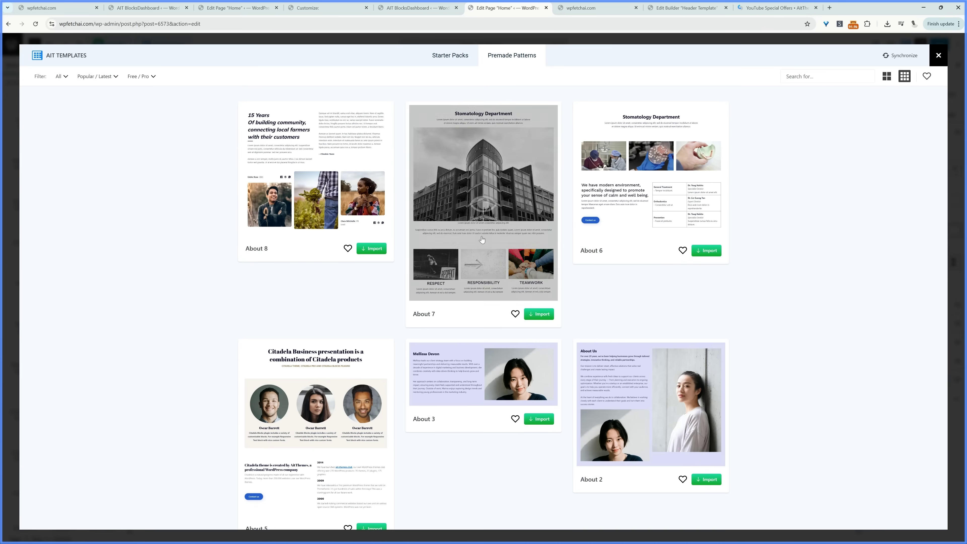
{"action": "scroll", "coordinate": [496, 268], "scroll_direction": "down", "scroll_amount": 3}
{"action": "scroll", "coordinate": [496, 268], "scroll_direction": "down", "scroll_amount": 8}
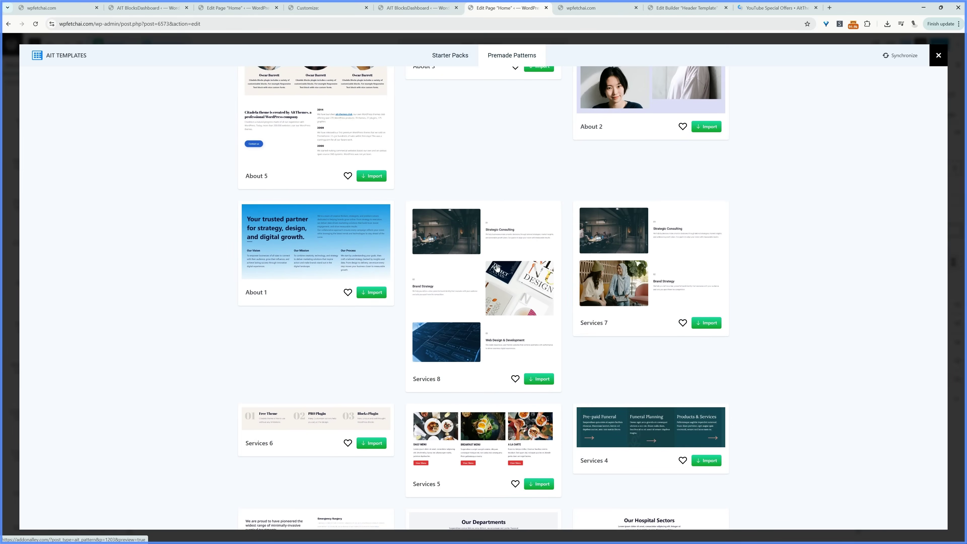
{"action": "scroll", "coordinate": [649, 329], "scroll_direction": "down", "scroll_amount": 5}
{"action": "scroll", "coordinate": [649, 329], "scroll_direction": "down", "scroll_amount": 15}
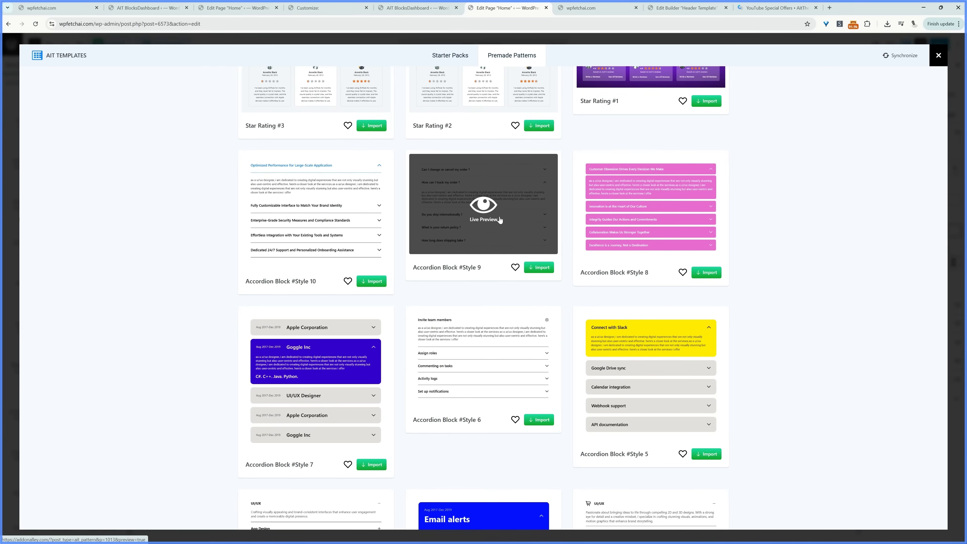
{"action": "left_click", "coordinate": [499, 220]}
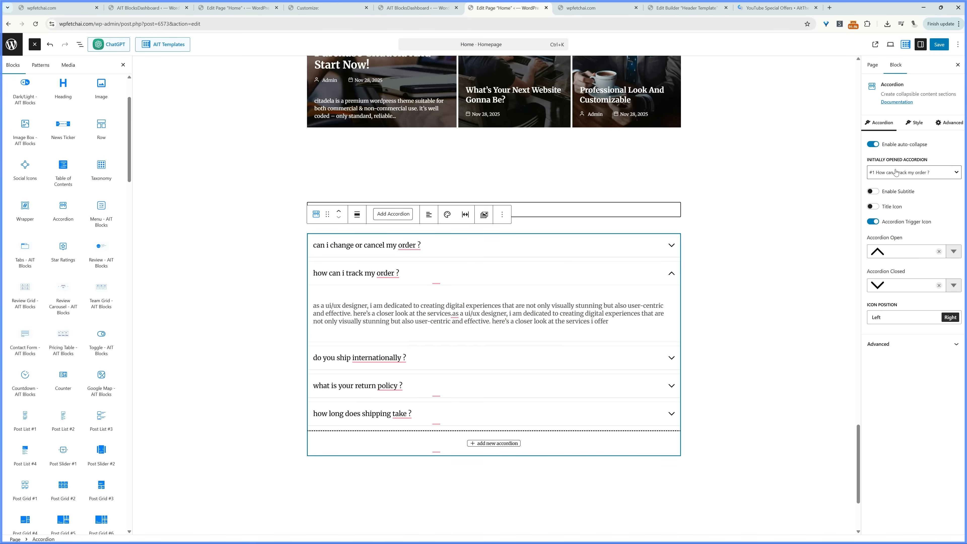
{"action": "left_click", "coordinate": [914, 124]}
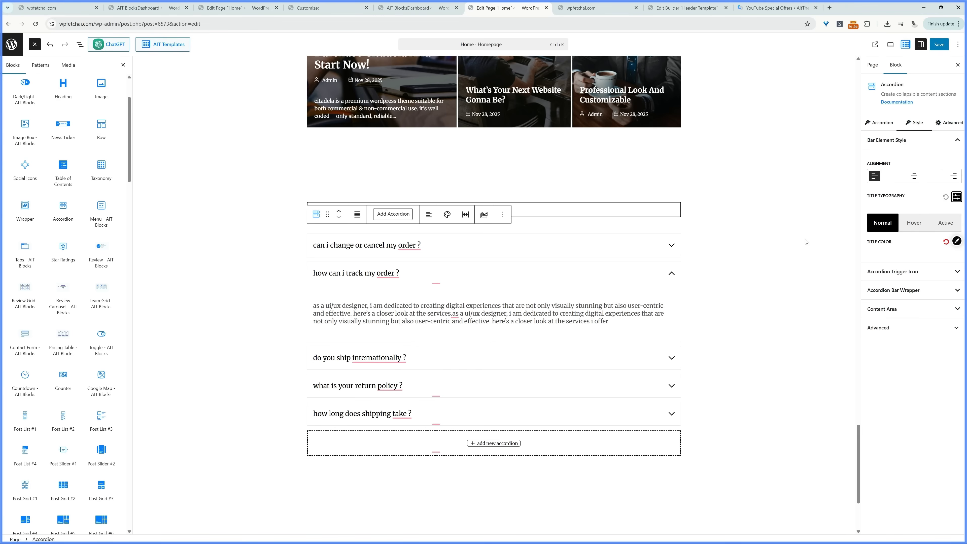
Save the Home page, test the accordion on the live page by expanding "how long does shipping take ?", and return to the block editor.
{"action": "left_click", "coordinate": [939, 44]}
{"action": "left_click", "coordinate": [579, 8]}
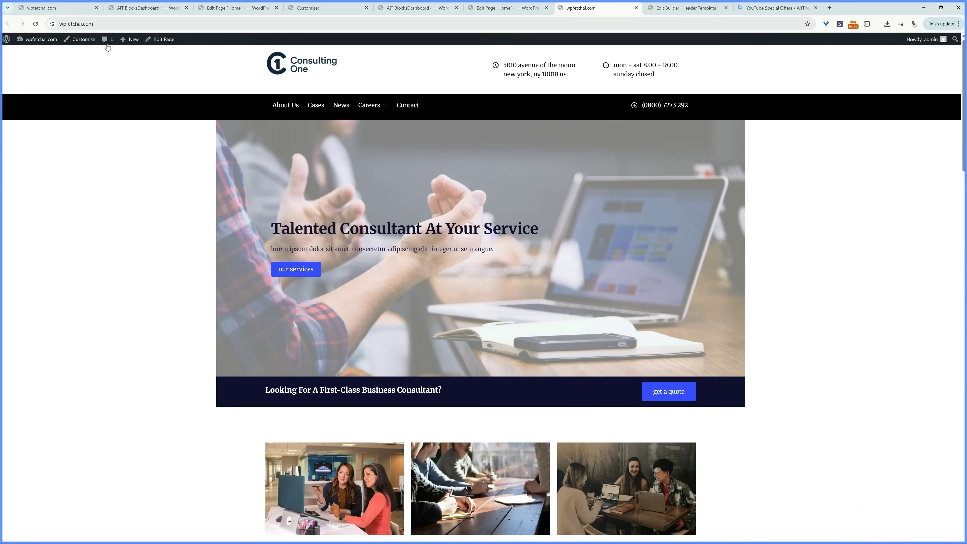
{"action": "scroll", "coordinate": [412, 190], "scroll_direction": "down", "scroll_amount": 15}
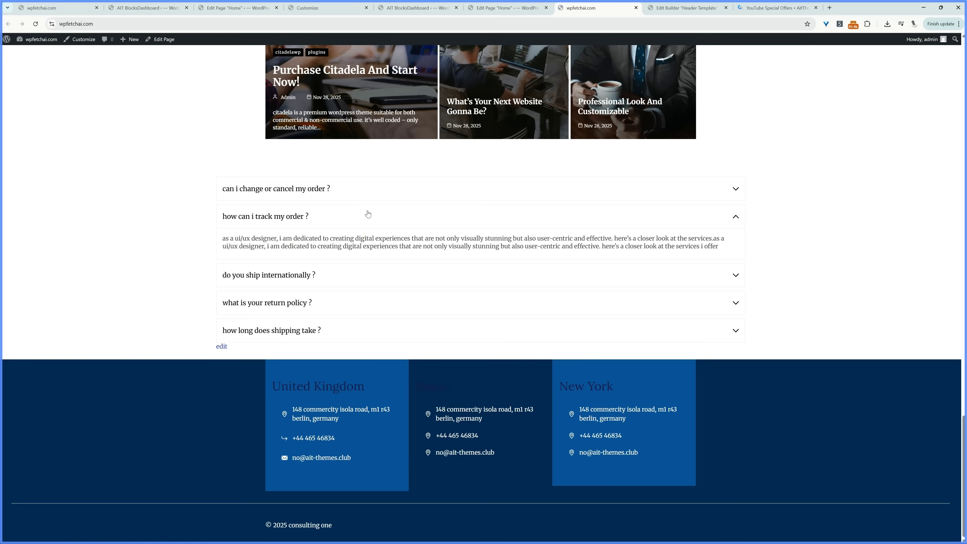
{"action": "scroll", "coordinate": [367, 213], "scroll_direction": "up", "scroll_amount": 5}
{"action": "scroll", "coordinate": [486, 315], "scroll_direction": "down", "scroll_amount": 5}
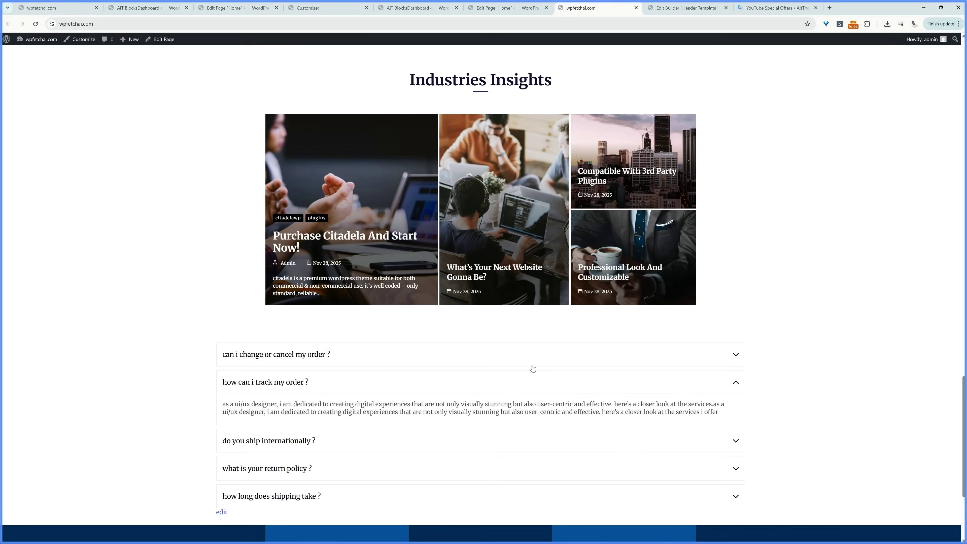
{"action": "scroll", "coordinate": [532, 352], "scroll_direction": "down", "scroll_amount": 3}
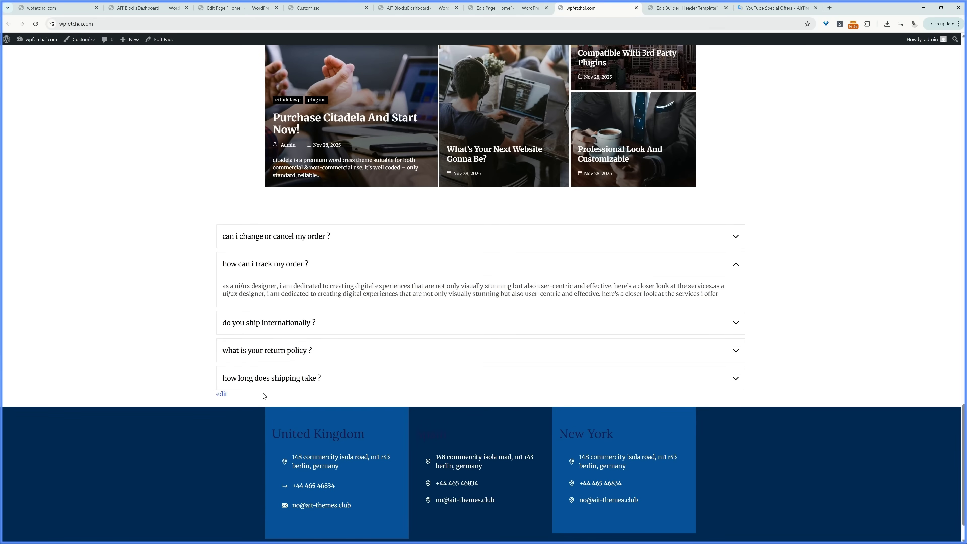
{"action": "left_click", "coordinate": [292, 379]}
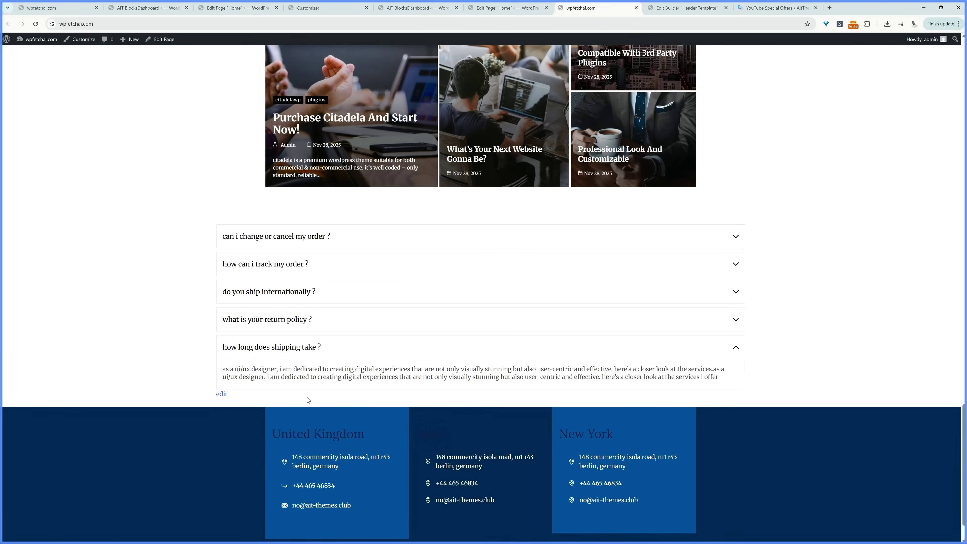
{"action": "key", "text": "ctrl+Page_Up"}
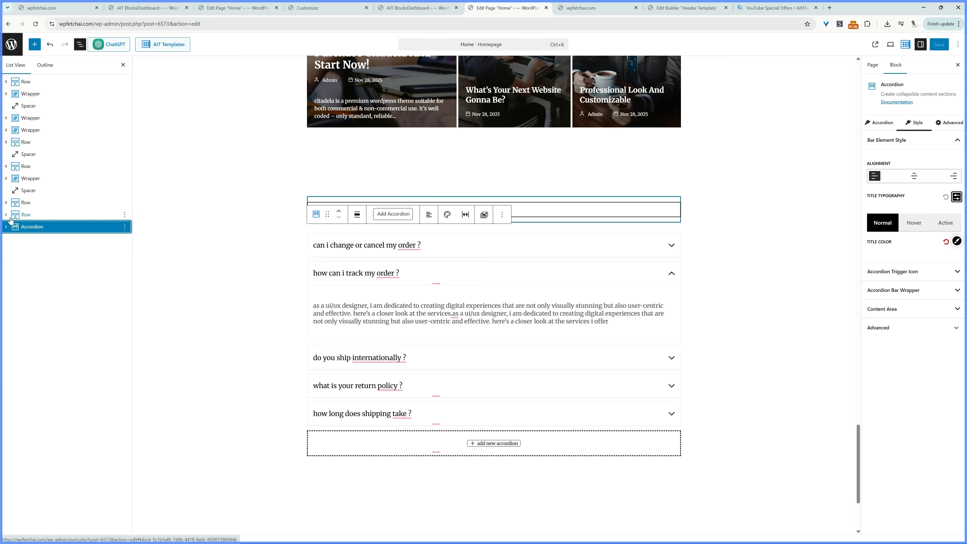
Move the accordion into the column of the empty last row and add a 60 px spacer below it.
{"action": "left_click", "coordinate": [6, 216]}
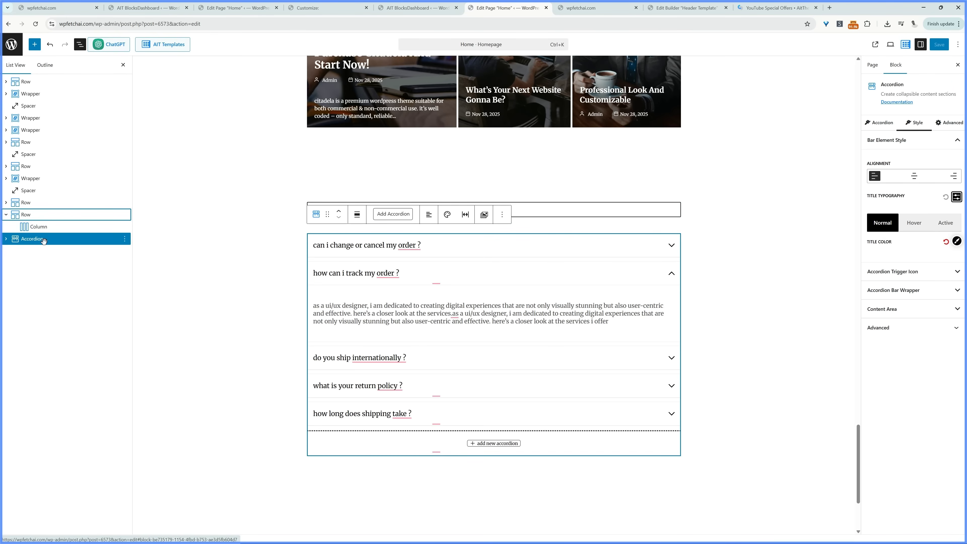
{"action": "mouse_move", "coordinate": [41, 238]}
{"action": "left_mouse_down"}
{"action": "mouse_move", "coordinate": [72, 236]}
{"action": "mouse_move", "coordinate": [46, 228]}
{"action": "left_mouse_up"}
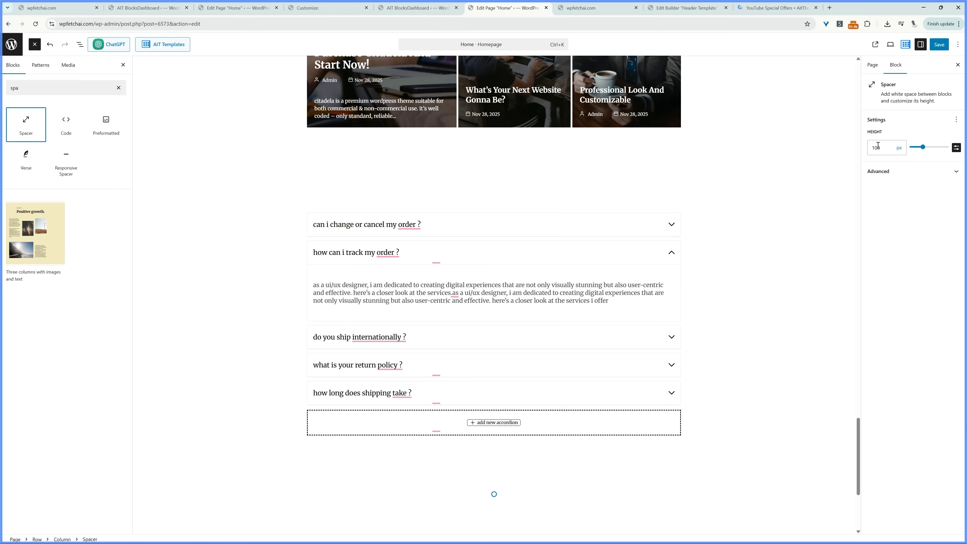
{"action": "left_click", "coordinate": [877, 148]}
{"action": "left_click_drag", "start_coordinate": [876, 148], "coordinate": [865, 153]}
Save the page, check the accordion's width and spacing on the reloaded live page, and return to the block editor.
{"action": "key", "text": "ctrl+s"}
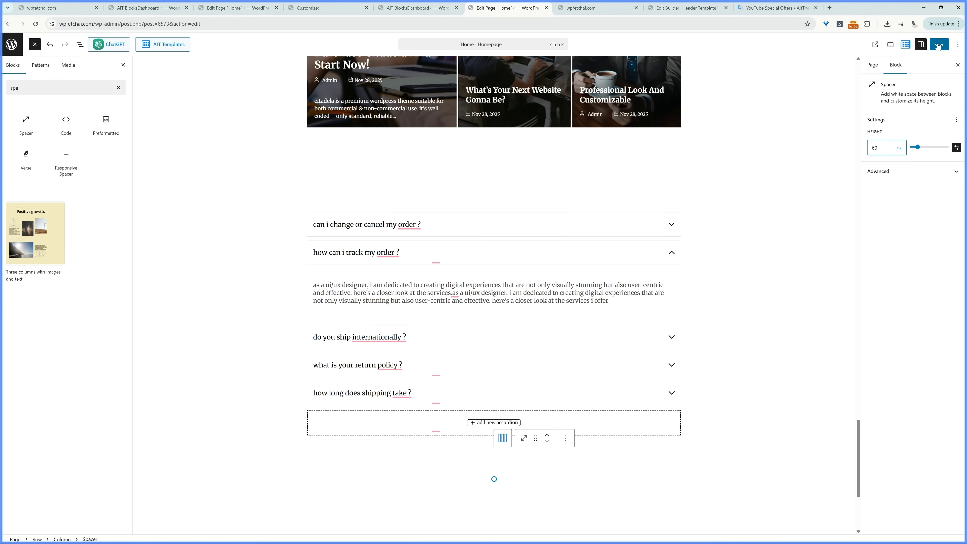
{"action": "key", "text": "ctrl+Tab"}
{"action": "key", "text": "F5"}
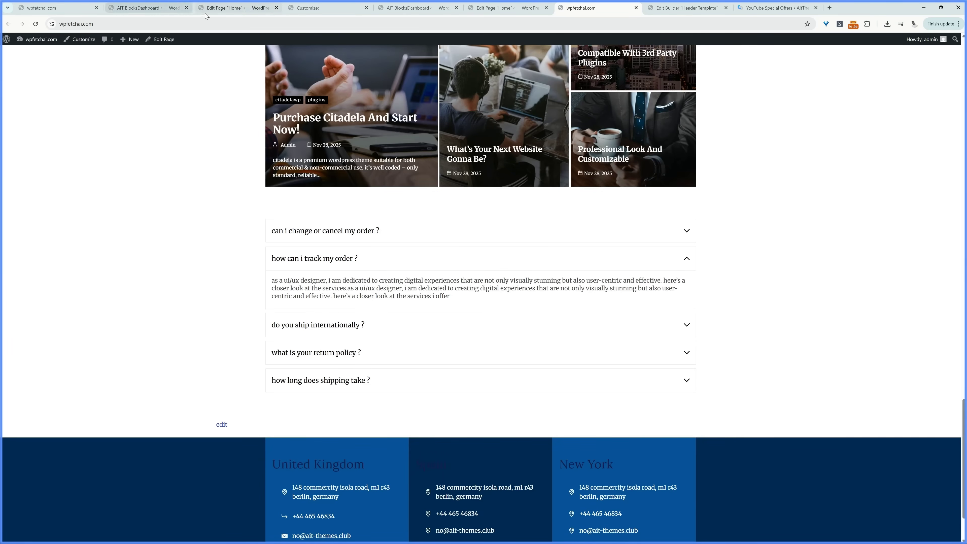
{"action": "key", "text": "ctrl+shift+Tab"}
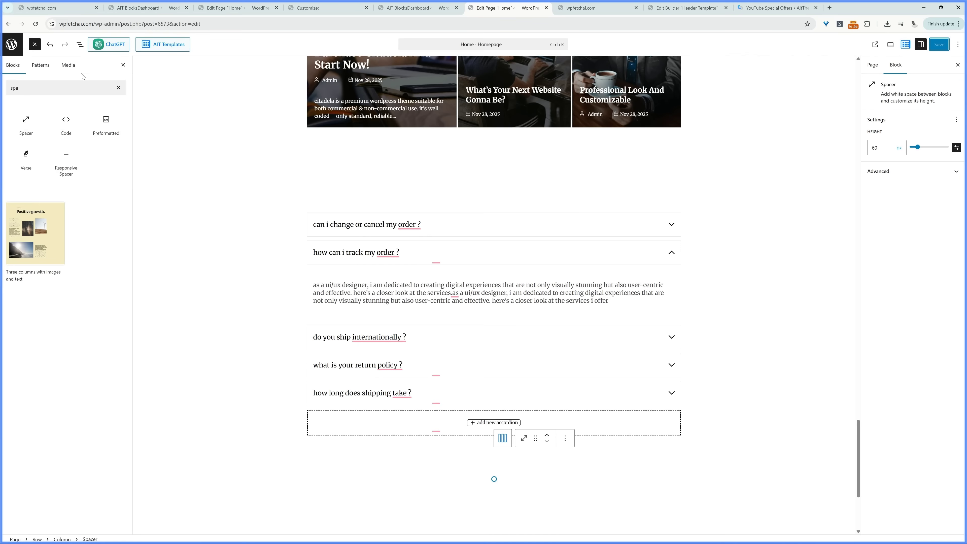
Insert an AIT Heading block above the accordion with the text FAQ.
{"action": "left_click", "coordinate": [34, 45]}
{"action": "left_click", "coordinate": [35, 45]}
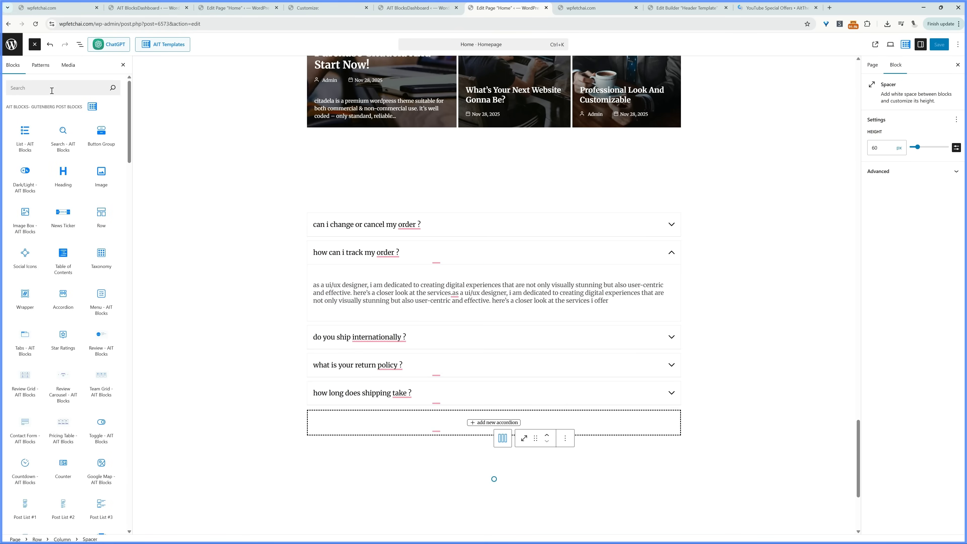
{"action": "left_click", "coordinate": [63, 175]}
{"action": "triple_click", "coordinate": [373, 200]}
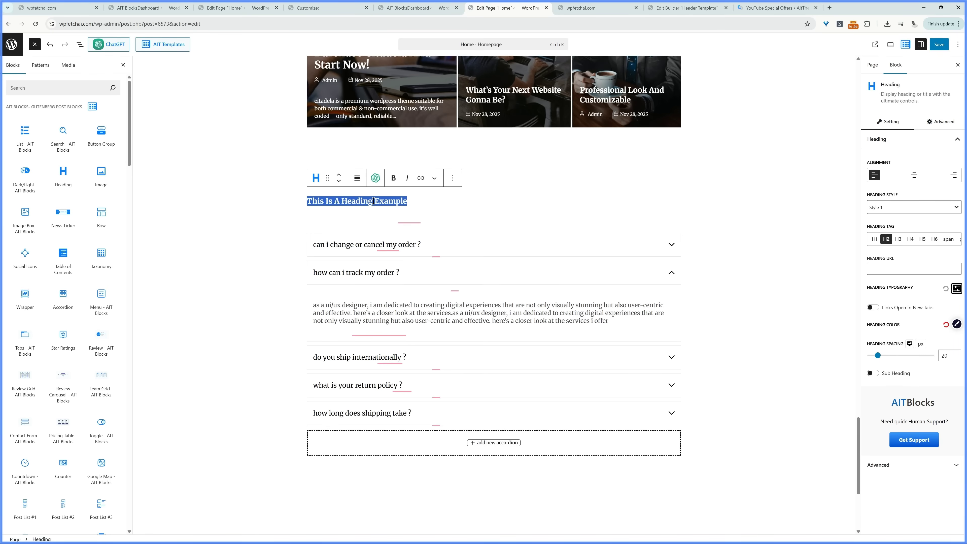
{"action": "type", "text": "FA"}
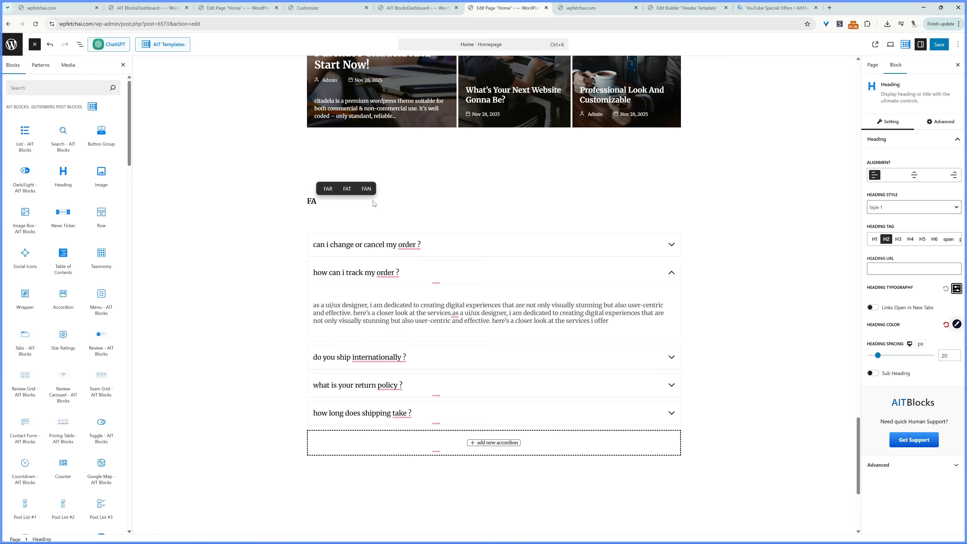
{"action": "type", "text": "Q"}
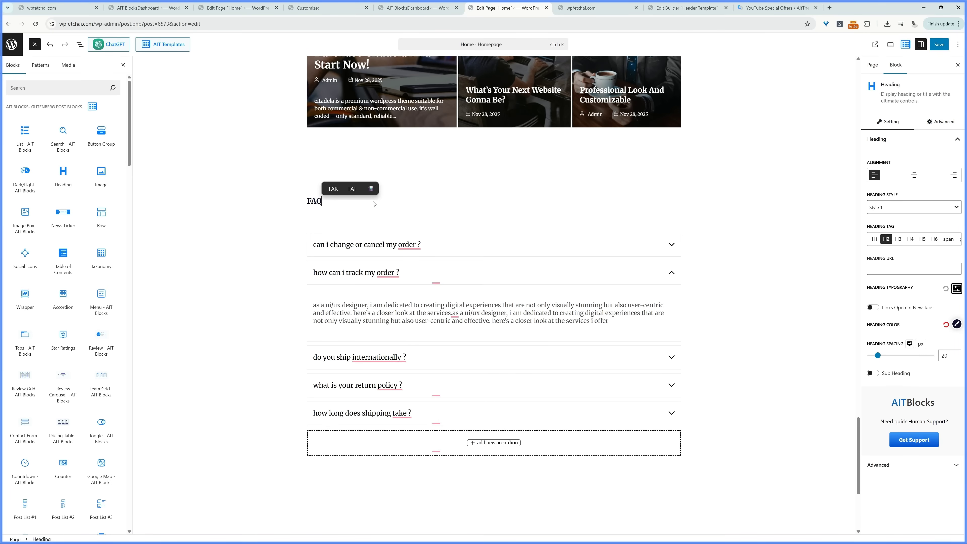
Set the FAQ heading's typography size to 3 em.
{"action": "left_click", "coordinate": [955, 289]}
{"action": "left_click", "coordinate": [841, 350]}
{"action": "left_click", "coordinate": [842, 369]}
{"action": "left_click_drag", "start_coordinate": [827, 366], "coordinate": [815, 367]}
{"action": "type", "text": "3"}
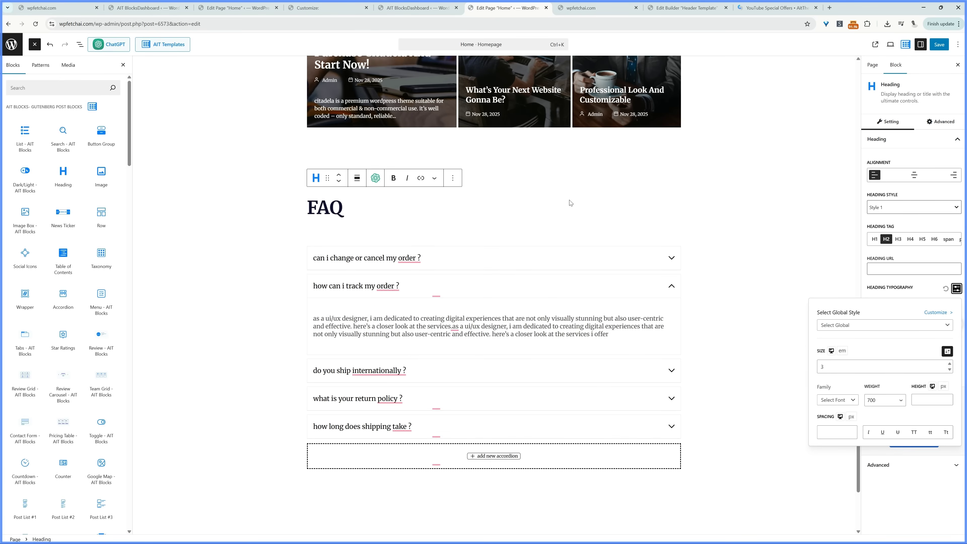
Center the FAQ heading and apply heading Style 15 to match the Industries Insights heading.
{"action": "scroll", "coordinate": [567, 201], "scroll_direction": "up", "scroll_amount": 5}
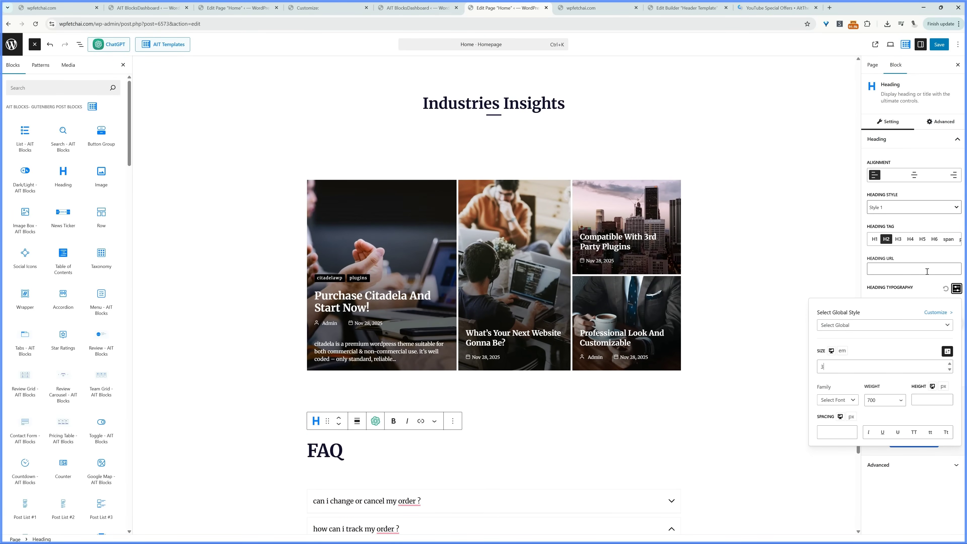
{"action": "left_click", "coordinate": [913, 174]}
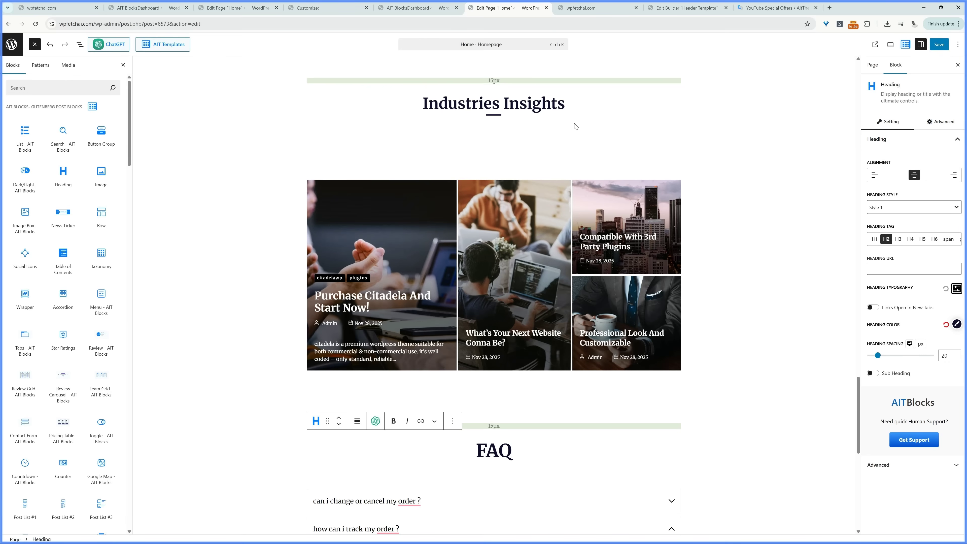
{"action": "left_click", "coordinate": [880, 207]}
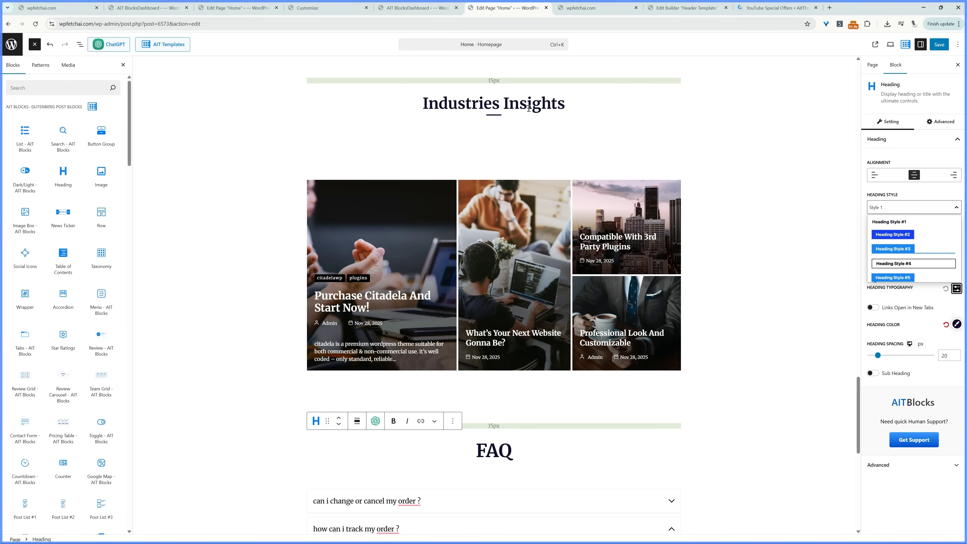
{"action": "type", "text": "5"}
{"action": "key", "text": "Return"}
Save the page and review the FAQ section and the rest of the reloaded live page.
{"action": "left_click", "coordinate": [939, 44]}
{"action": "key", "text": "ctrl+Tab"}
{"action": "left_click", "coordinate": [36, 24]}
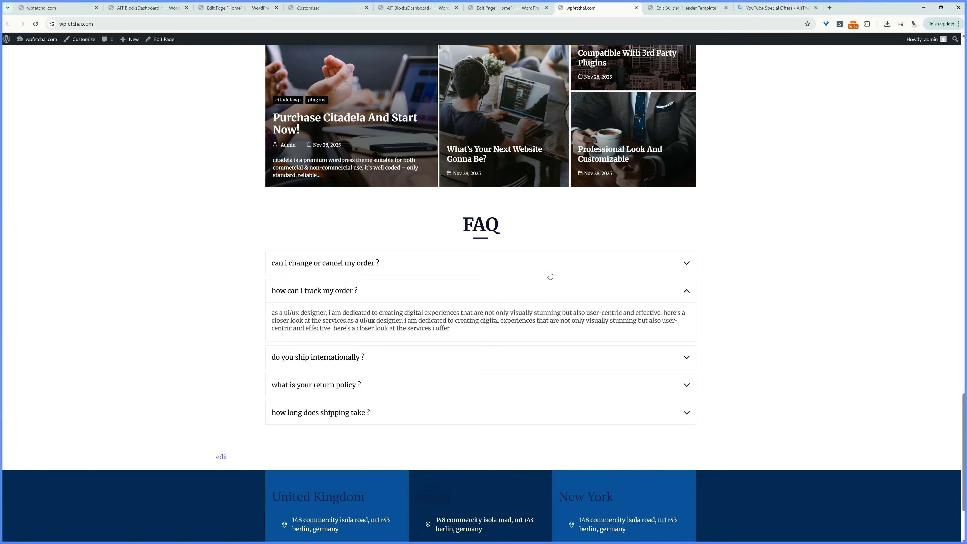
{"action": "scroll", "coordinate": [550, 282], "scroll_direction": "up", "scroll_amount": 5}
{"action": "scroll", "coordinate": [550, 272], "scroll_direction": "up", "scroll_amount": 1}
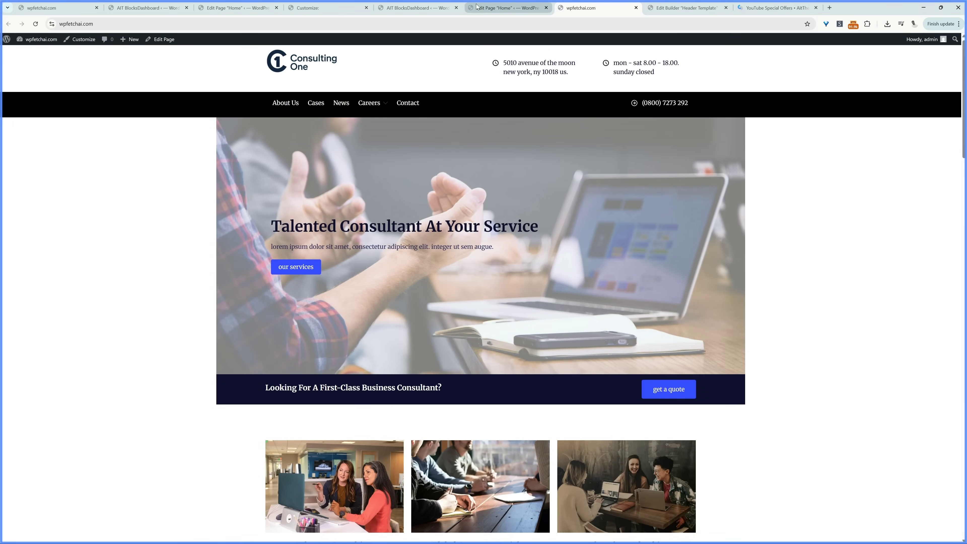
Return to the Home page in the block editor and switch its preview to Mobile.
{"action": "left_click", "coordinate": [487, 7]}
{"action": "scroll", "coordinate": [758, 140], "scroll_direction": "up", "scroll_amount": 15}
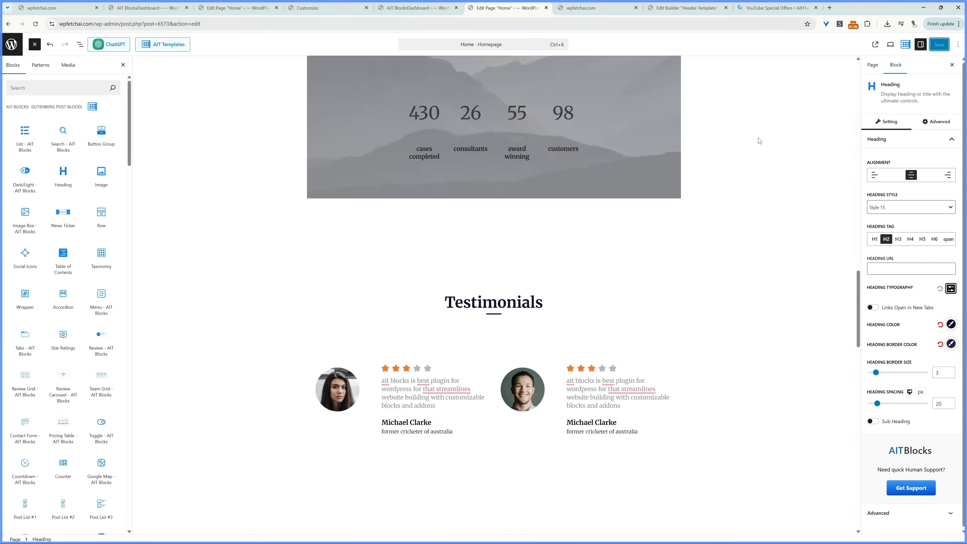
{"action": "scroll", "coordinate": [759, 140], "scroll_direction": "up", "scroll_amount": 2}
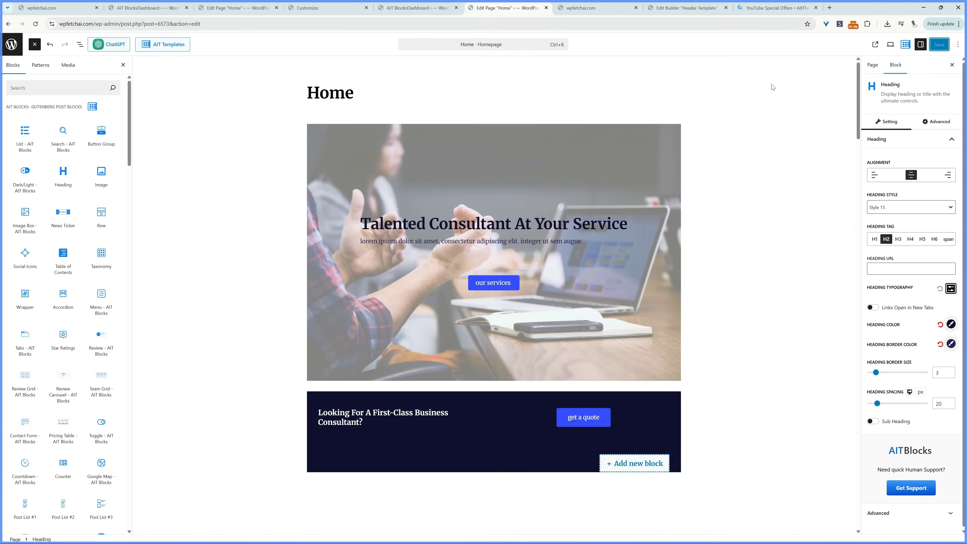
{"action": "left_click", "coordinate": [890, 44]}
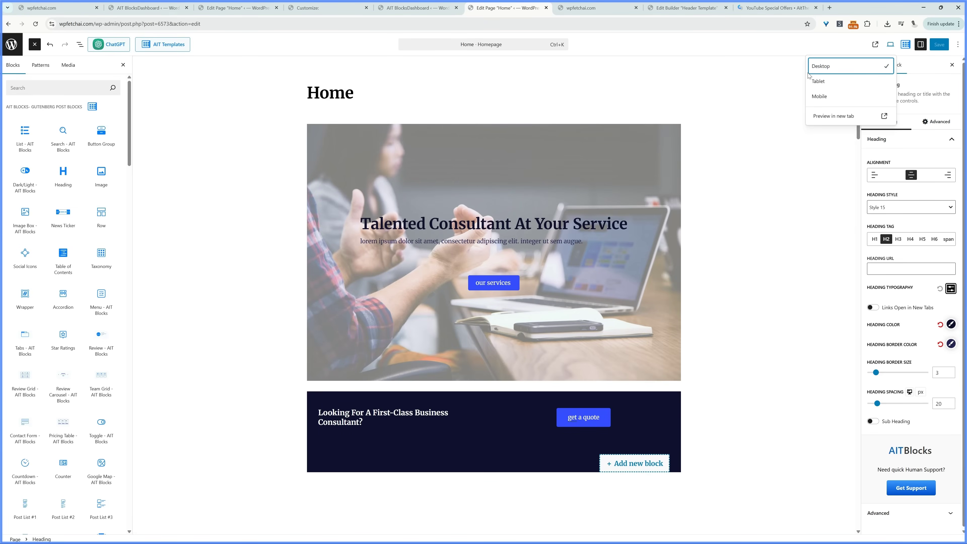
{"action": "left_click", "coordinate": [818, 96]}
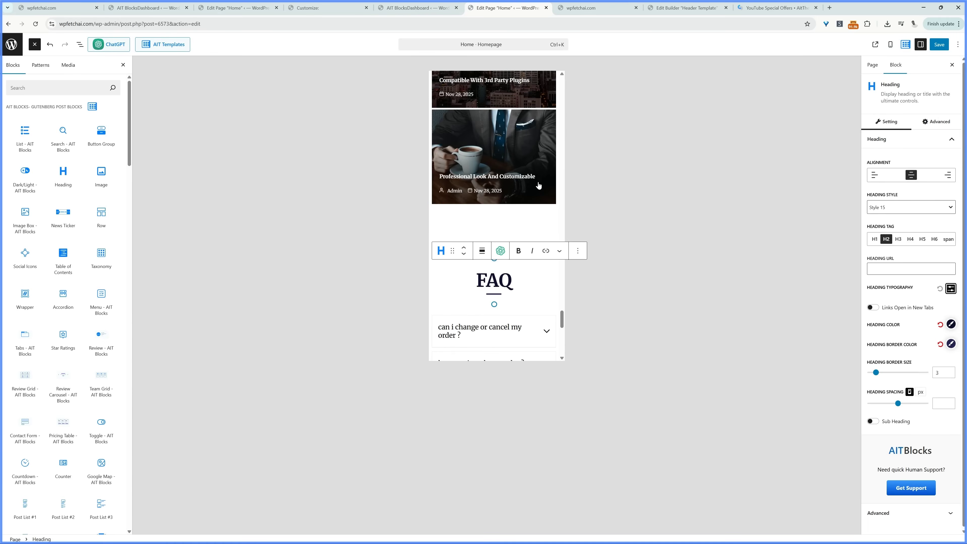
Review the mobile layout and select the "Why Our Consulting" heading to inspect its device-specific heading spacing option.
{"action": "scroll", "coordinate": [490, 190], "scroll_direction": "up", "scroll_amount": 10}
{"action": "scroll", "coordinate": [490, 190], "scroll_direction": "up", "scroll_amount": 6}
{"action": "scroll", "coordinate": [490, 191], "scroll_direction": "down", "scroll_amount": 3}
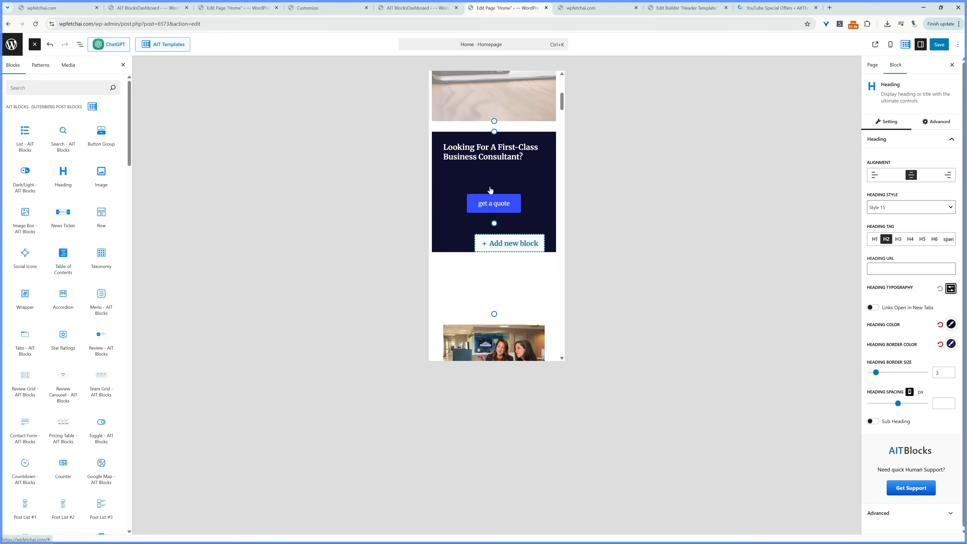
{"action": "scroll", "coordinate": [490, 190], "scroll_direction": "down", "scroll_amount": 5}
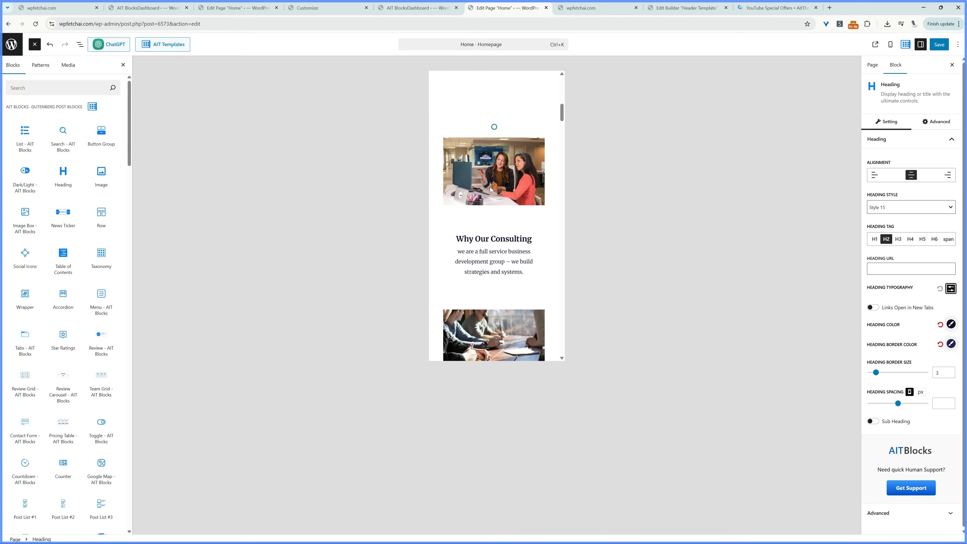
{"action": "left_click", "coordinate": [523, 235]}
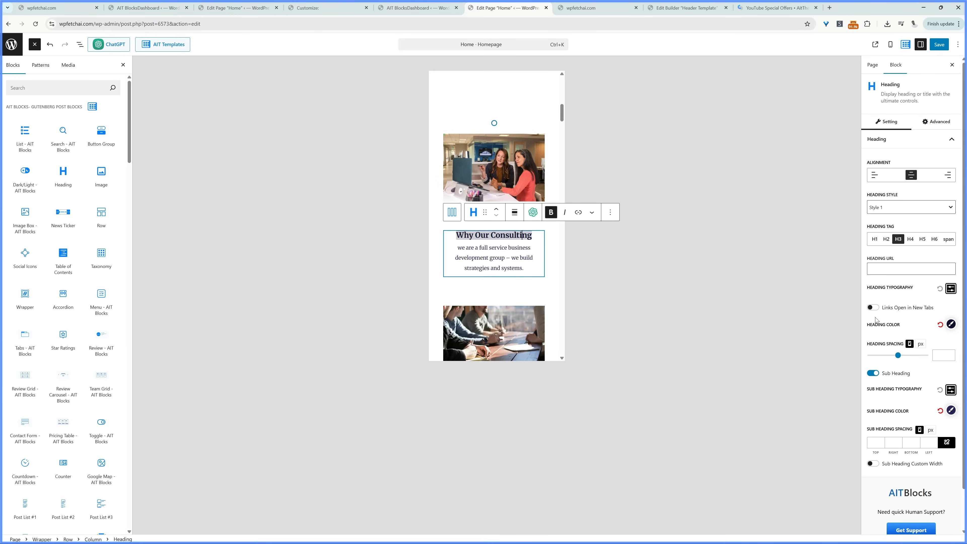
{"action": "left_click", "coordinate": [909, 344]}
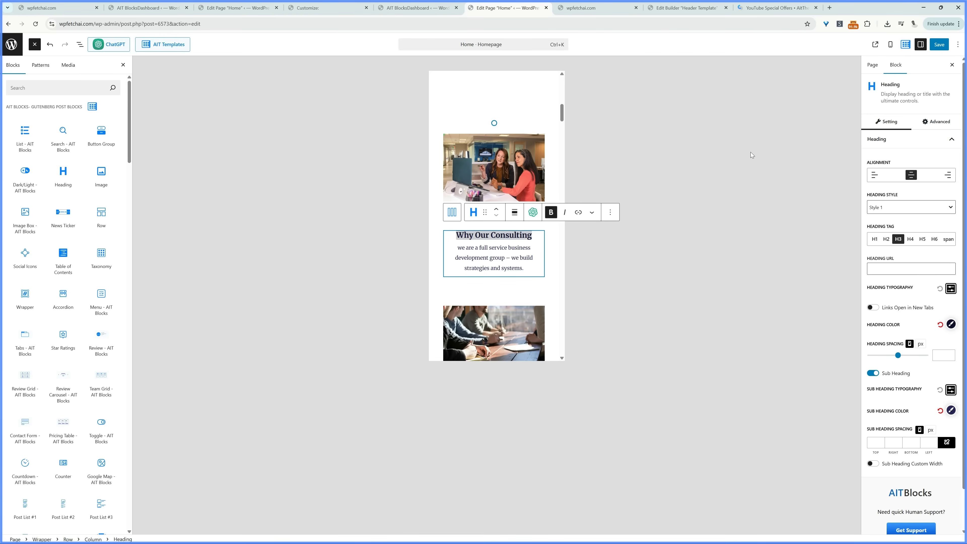
Go to the live site and create a new page titled "About Us".
{"action": "left_click", "coordinate": [578, 8]}
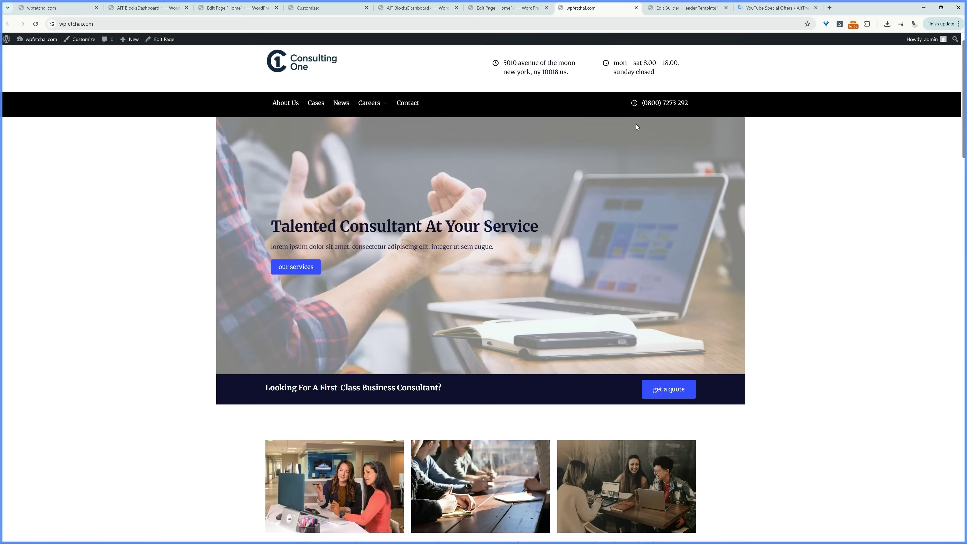
{"action": "mouse_move", "coordinate": [123, 39]}
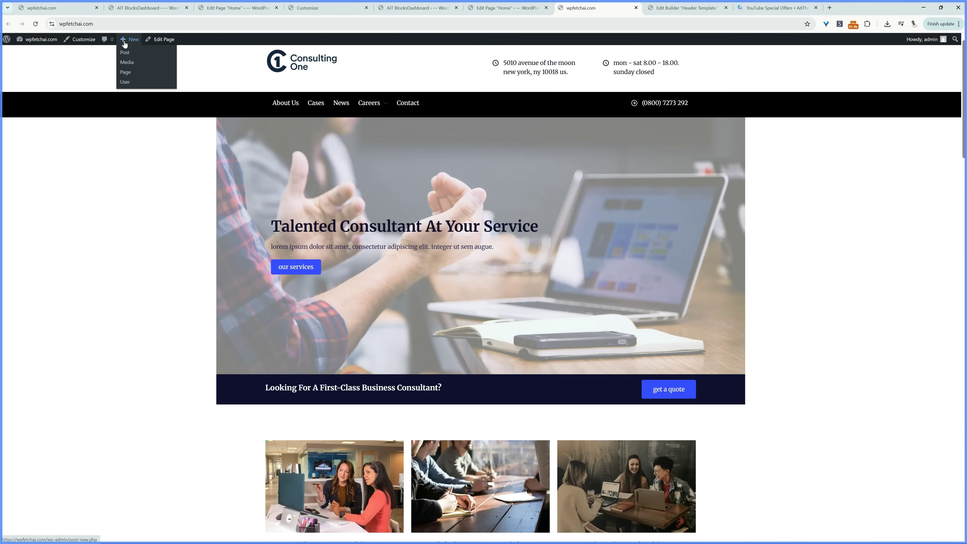
{"action": "left_click", "coordinate": [130, 72]}
{"action": "type", "text": "About Us"}
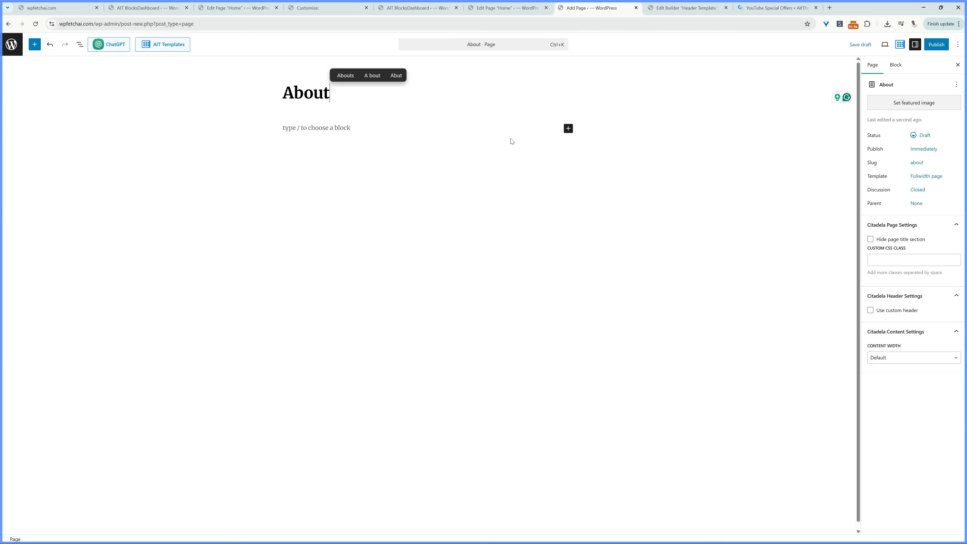
{"action": "left_click", "coordinate": [486, 130]}
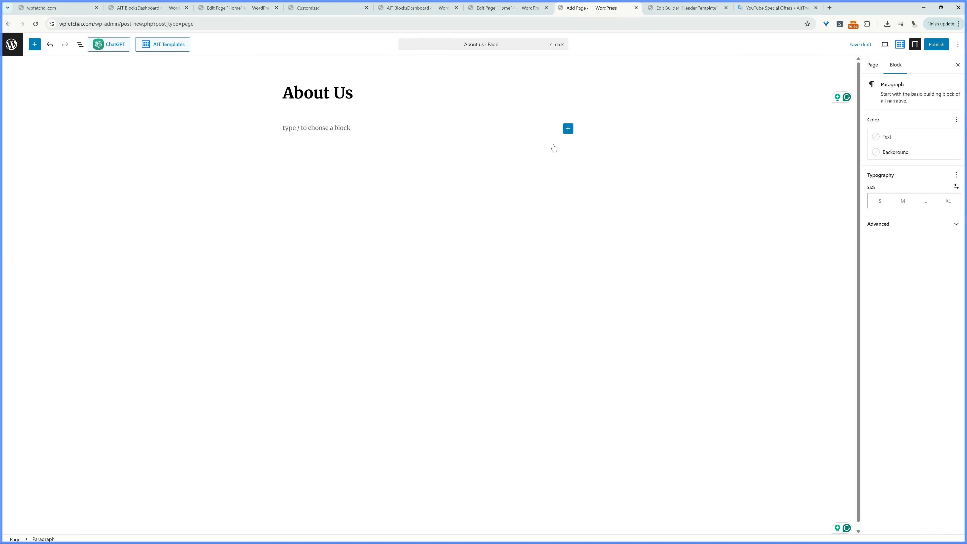
Open the full block library and browse the AIT Blocks available for the page.
{"action": "left_click", "coordinate": [567, 129]}
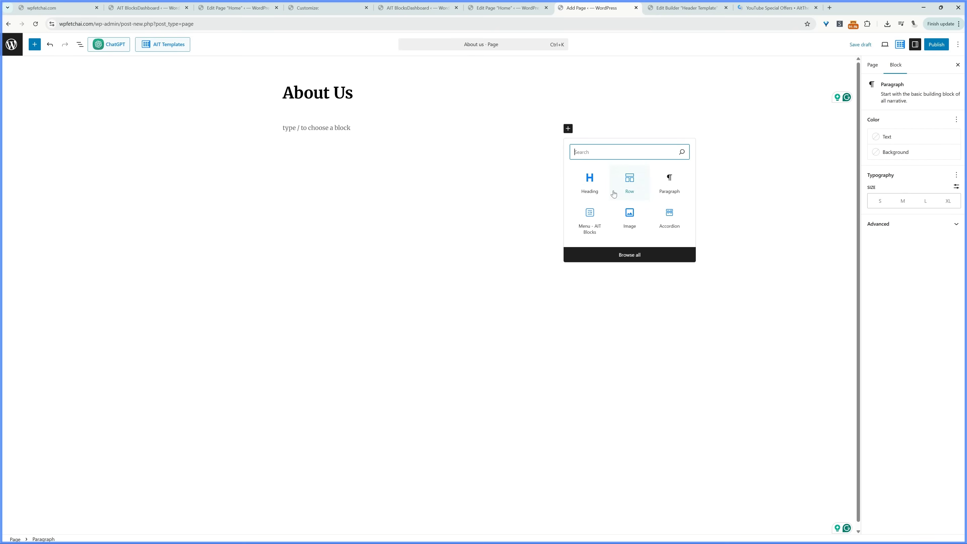
{"action": "left_click", "coordinate": [33, 44]}
{"action": "mouse_move", "coordinate": [72, 144]}
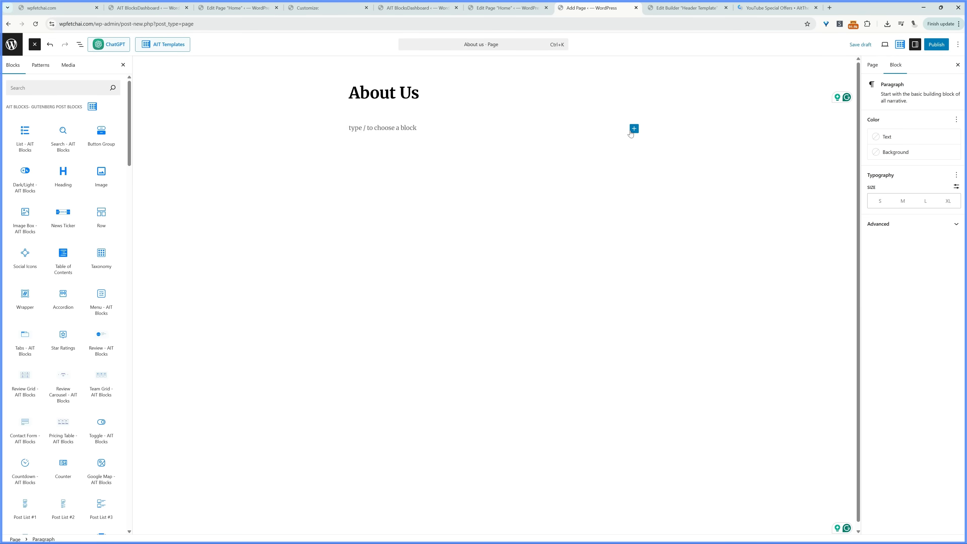
{"action": "mouse_move", "coordinate": [84, 215]}
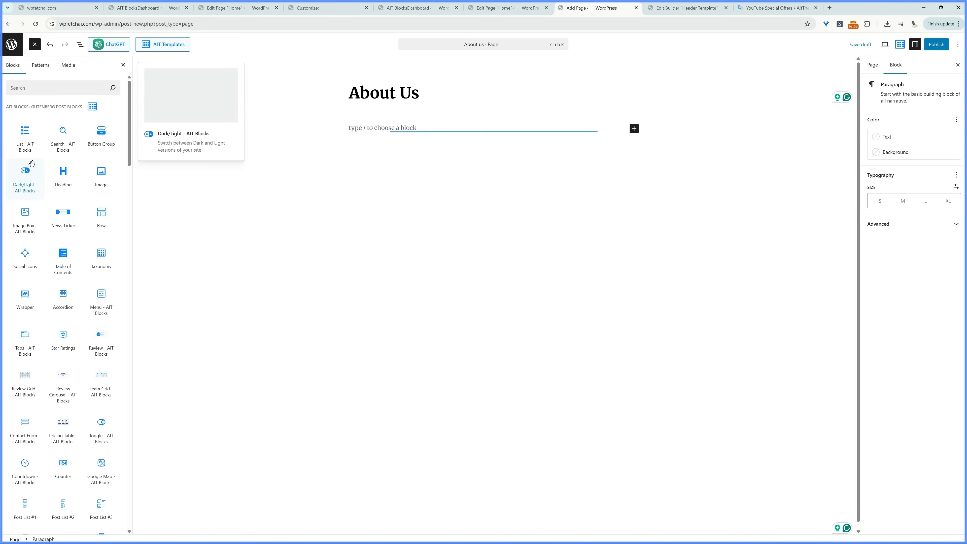
{"action": "mouse_move", "coordinate": [78, 251]}
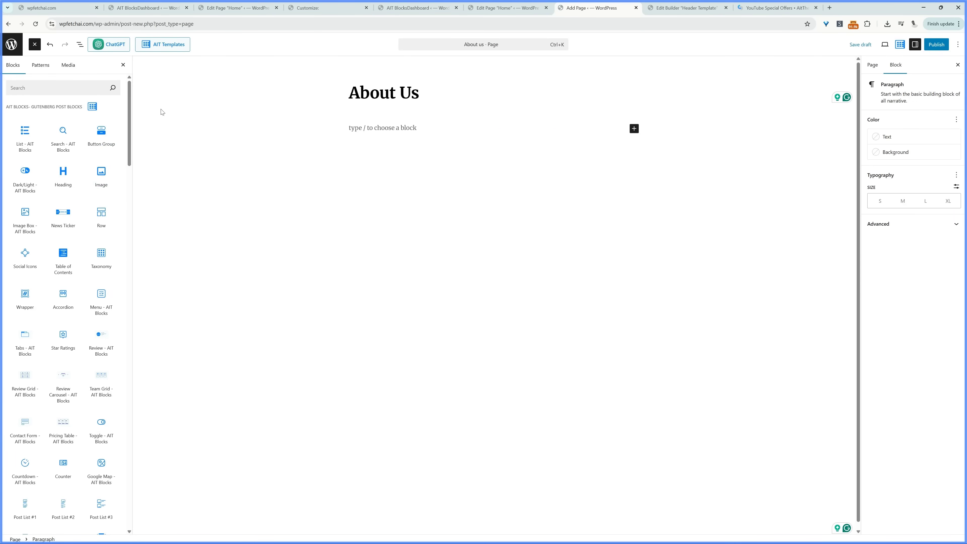
Import the About 2 premade pattern from the AIT Templates library into the page.
{"action": "left_click", "coordinate": [177, 46]}
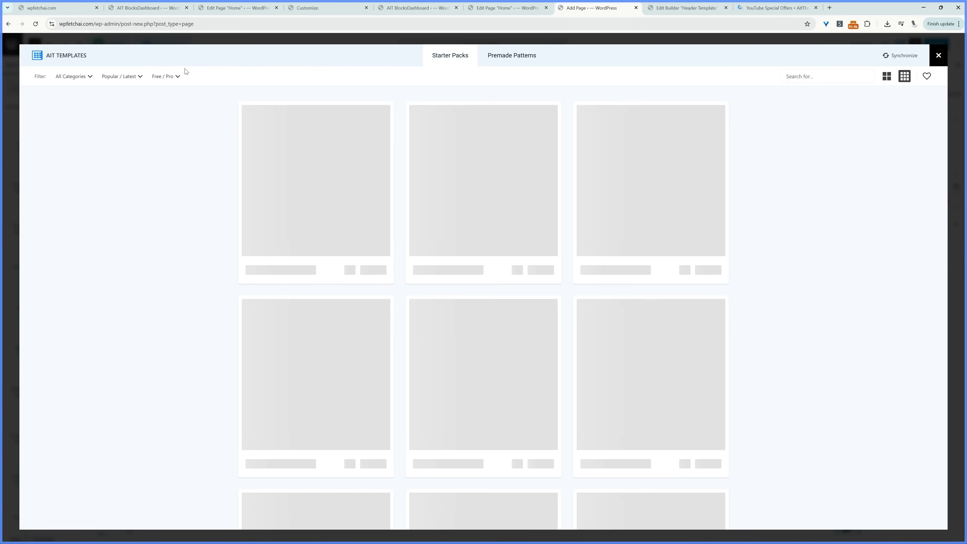
{"action": "left_click", "coordinate": [502, 58]}
{"action": "mouse_move", "coordinate": [635, 426]}
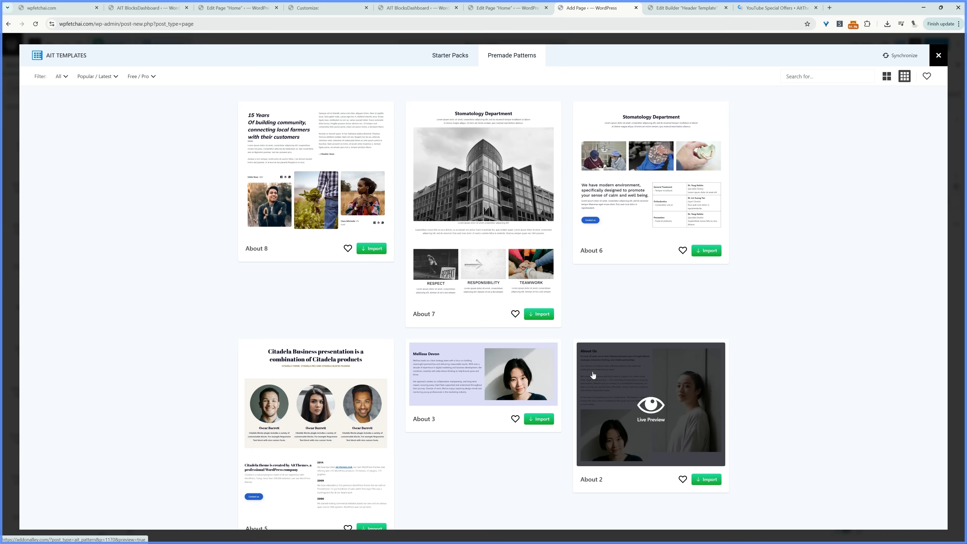
{"action": "left_click", "coordinate": [706, 481]}
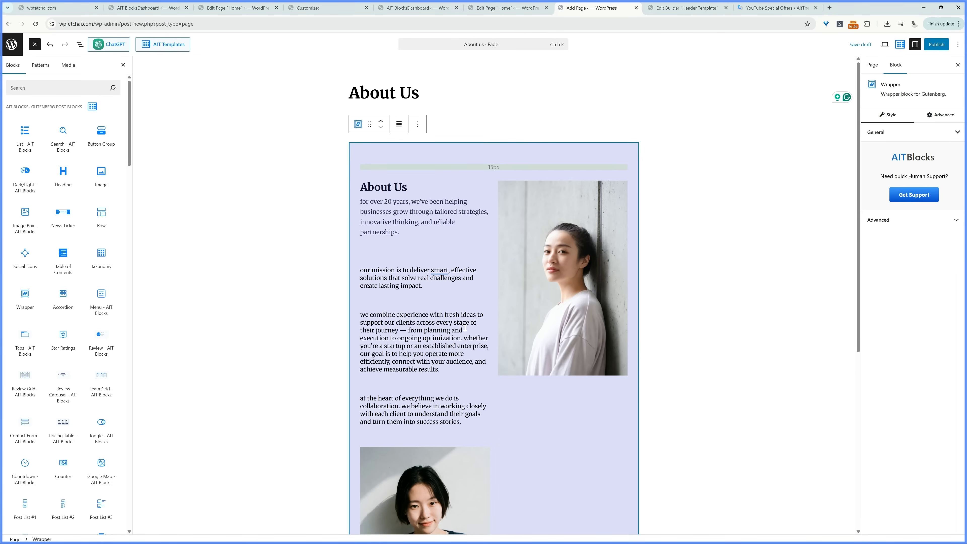
Examine the imported section's structure in the list view by expanding its wrapper and row and selecting each column.
{"action": "left_click", "coordinate": [80, 44]}
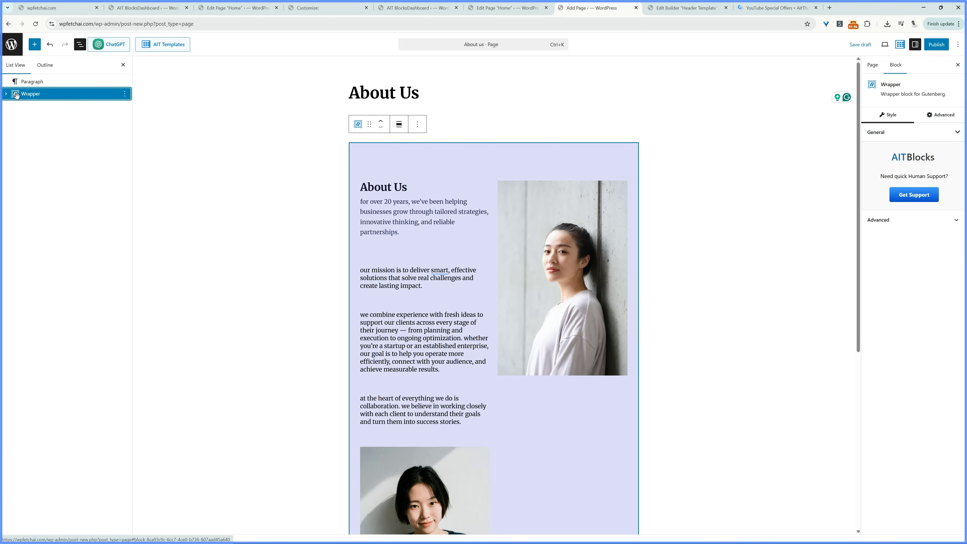
{"action": "left_click", "coordinate": [7, 94]}
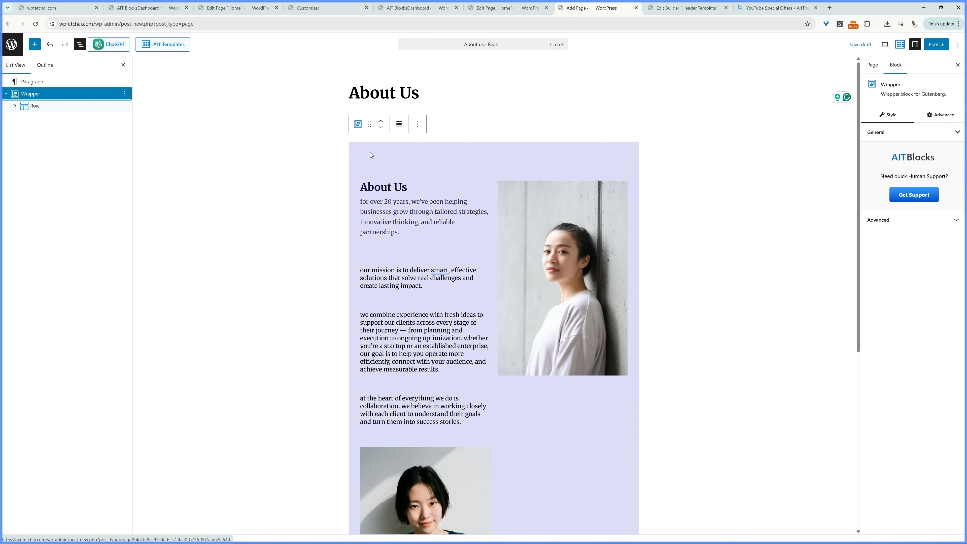
{"action": "left_click", "coordinate": [17, 108]}
{"action": "left_click", "coordinate": [15, 106]}
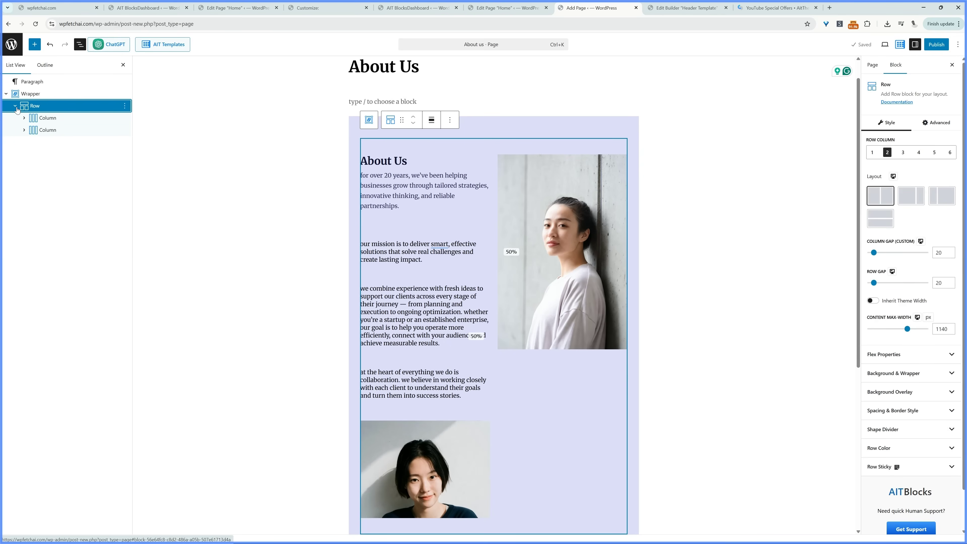
{"action": "left_click", "coordinate": [72, 119]}
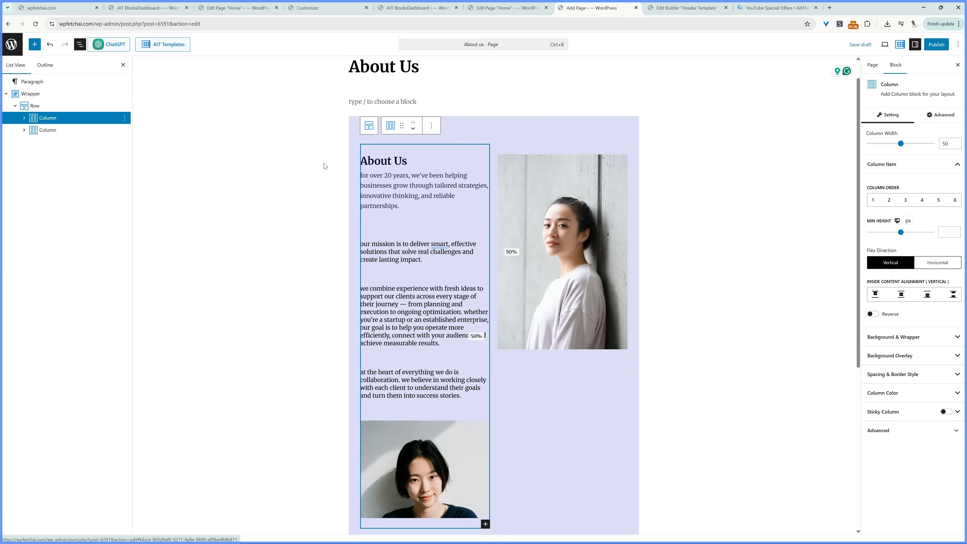
{"action": "scroll", "coordinate": [423, 236], "scroll_direction": "down", "scroll_amount": 3}
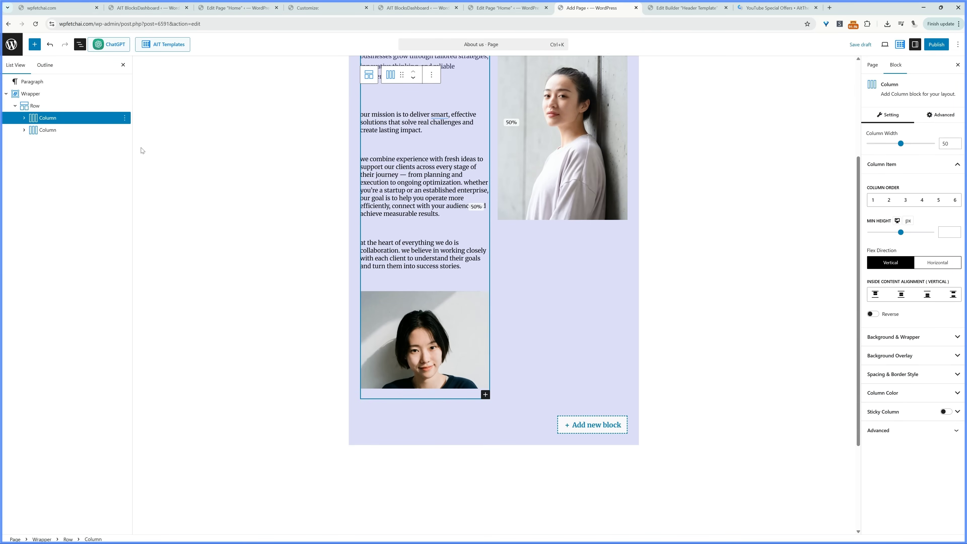
{"action": "left_click", "coordinate": [47, 130]}
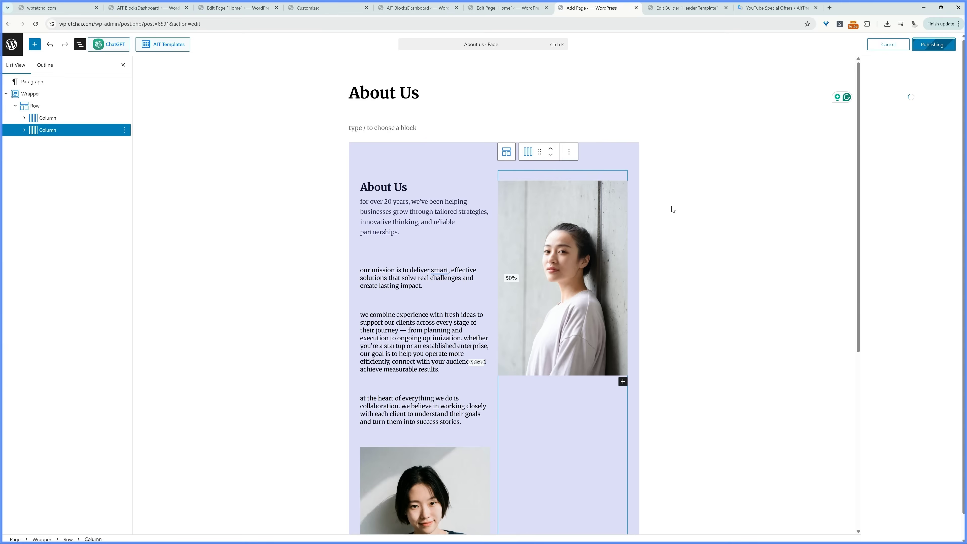
Publish the page, and set it to hide the page title section and remove the space under the header.
{"action": "left_click", "coordinate": [946, 67]}
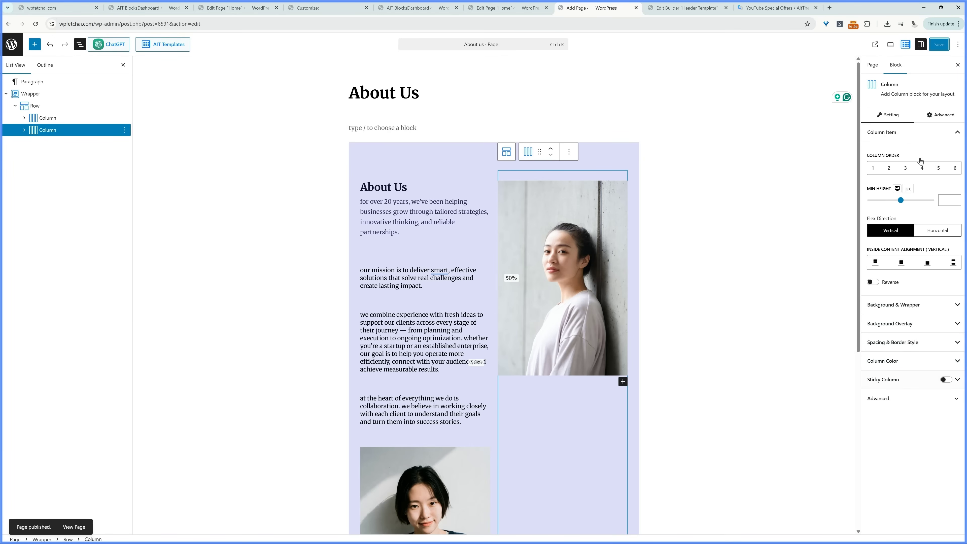
{"action": "left_click", "coordinate": [875, 67]}
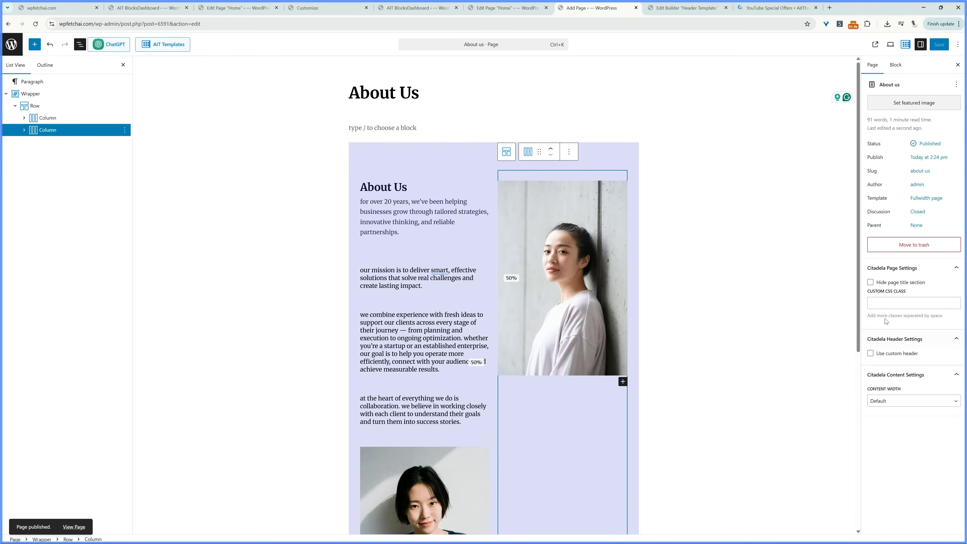
{"action": "left_click", "coordinate": [870, 282]}
{"action": "left_click", "coordinate": [870, 292]}
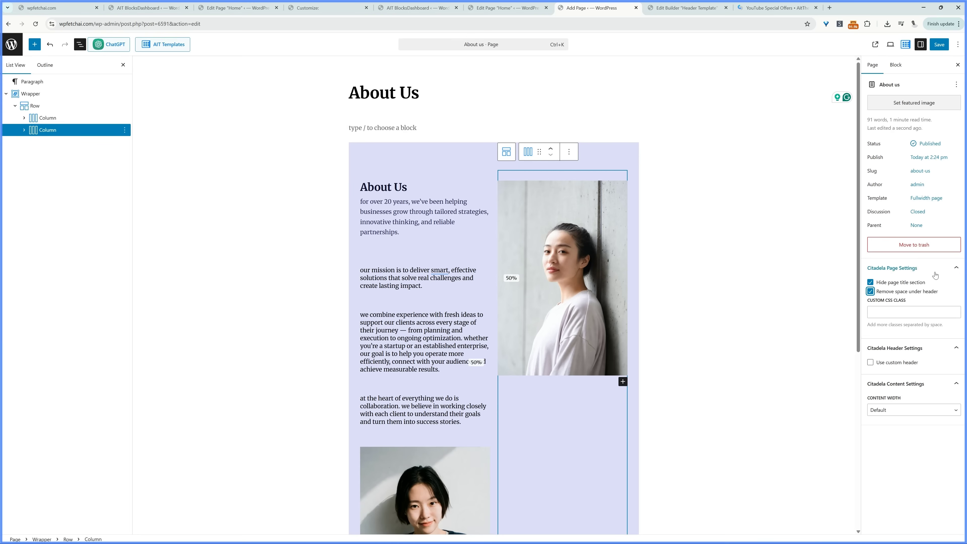
Save the page settings and view the live About Us page.
{"action": "left_click", "coordinate": [939, 45]}
{"action": "left_click", "coordinate": [875, 44]}
{"action": "left_click", "coordinate": [643, 8]}
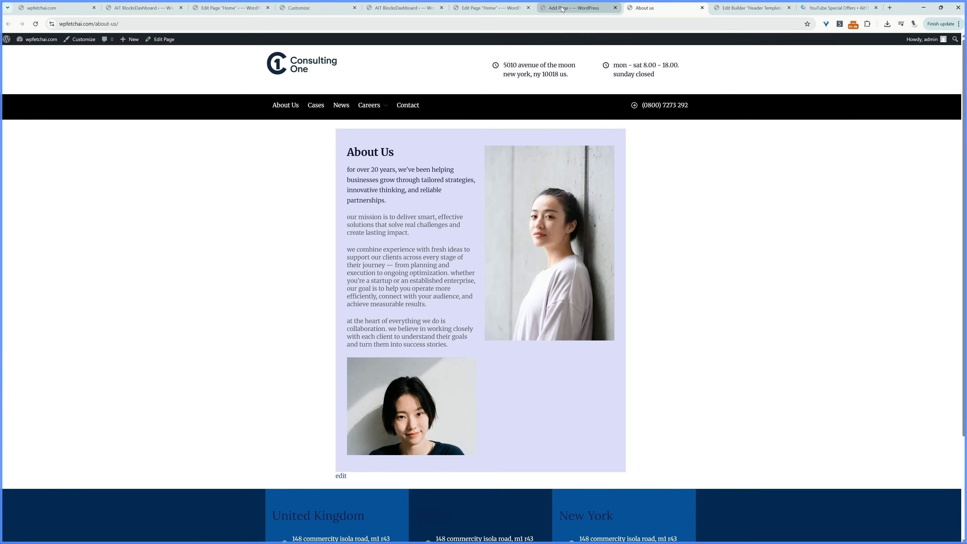
Set the About Us page's content width to Wide, save it, and check the reloaded live page.
{"action": "left_click", "coordinate": [578, 8]}
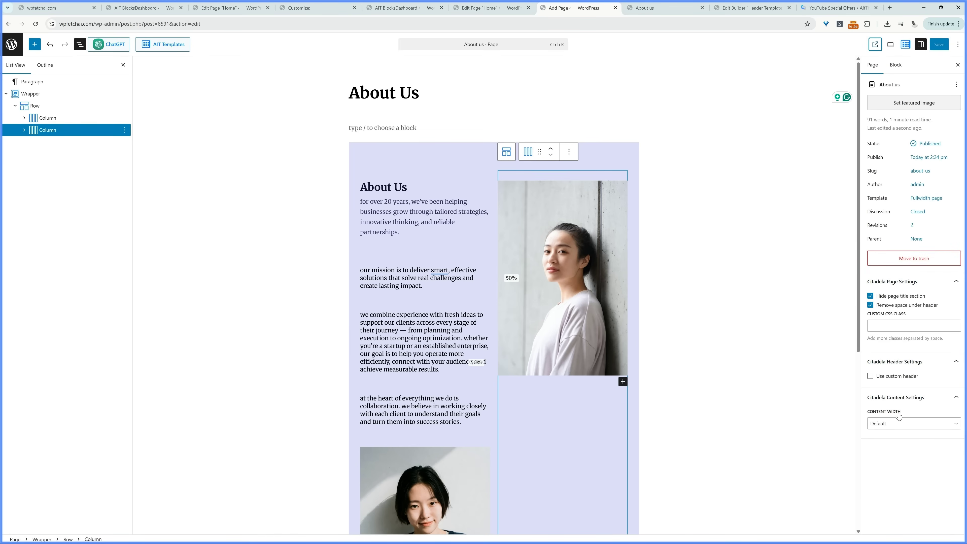
{"action": "left_click", "coordinate": [891, 428]}
{"action": "left_click", "coordinate": [892, 442]}
{"action": "left_click", "coordinate": [938, 44]}
{"action": "key", "text": "ctrl+Tab"}
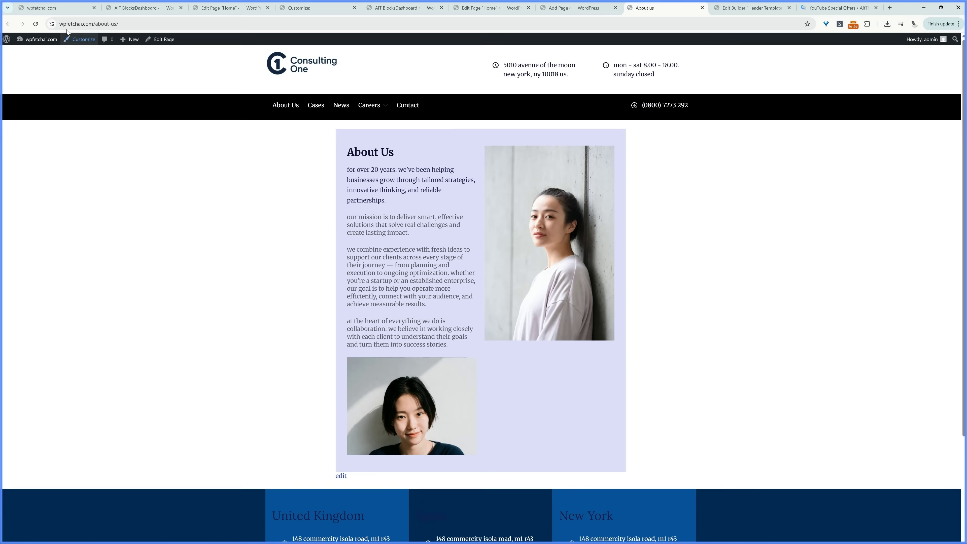
{"action": "left_click", "coordinate": [35, 24]}
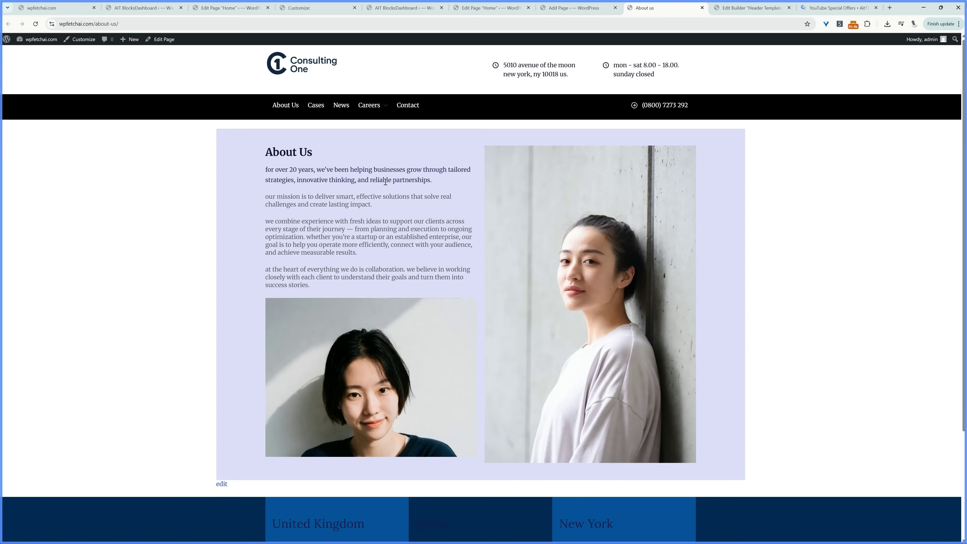
{"action": "scroll", "coordinate": [388, 183], "scroll_direction": "down", "scroll_amount": 1}
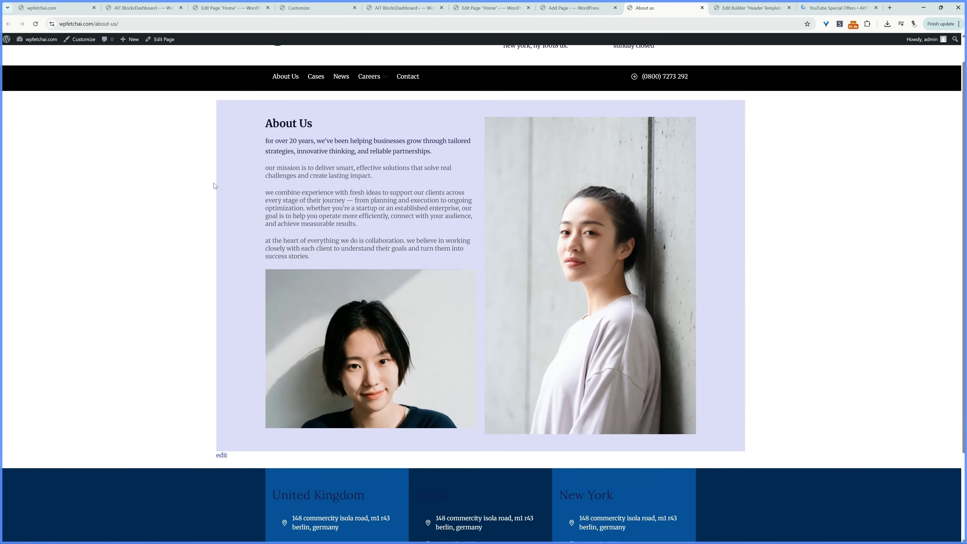
Set the About Us wrapper's background to solid white, save the page, and check the reloaded live page.
{"action": "left_click", "coordinate": [574, 11]}
{"action": "left_click", "coordinate": [94, 93]}
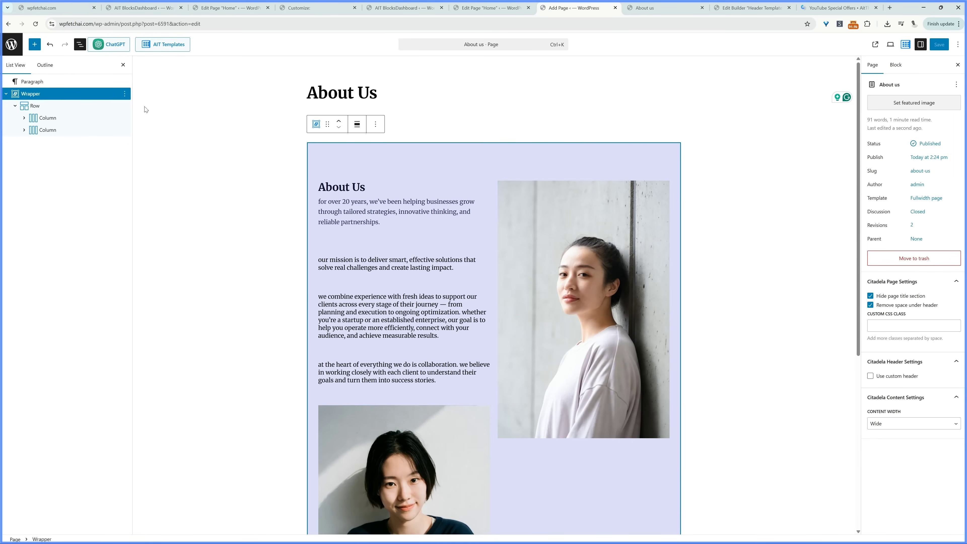
{"action": "left_click", "coordinate": [895, 65]}
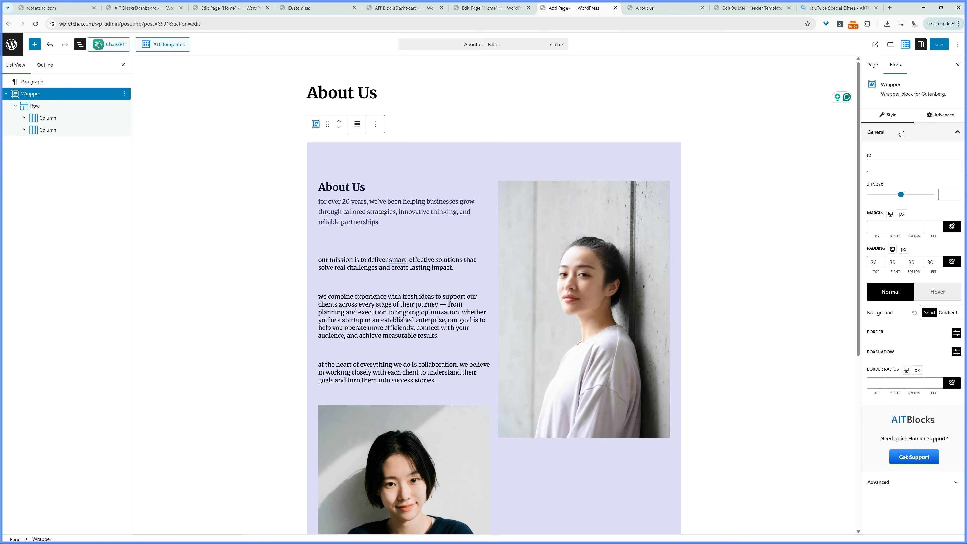
{"action": "left_click", "coordinate": [928, 313]}
{"action": "left_click", "coordinate": [824, 394]}
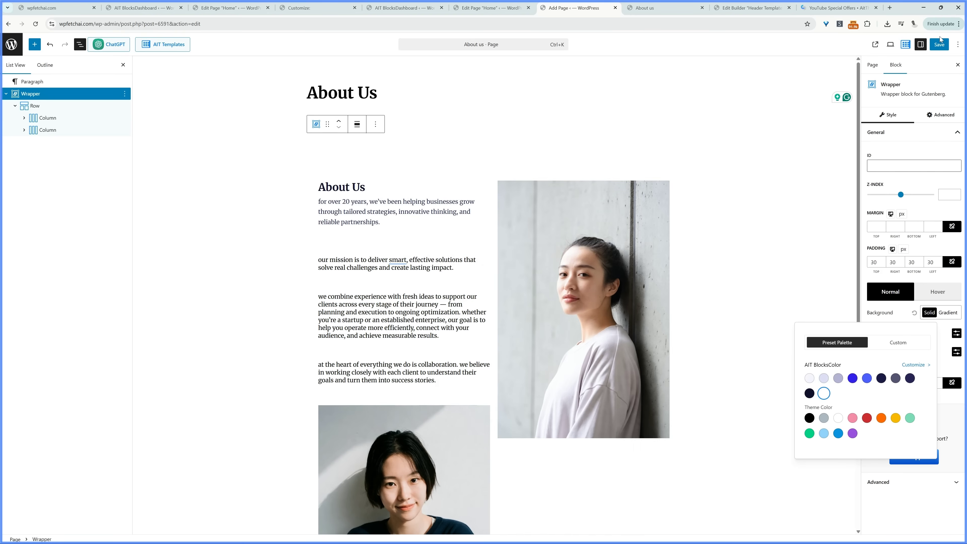
{"action": "left_click", "coordinate": [939, 45]}
{"action": "left_click", "coordinate": [644, 7]}
{"action": "left_click", "coordinate": [36, 24]}
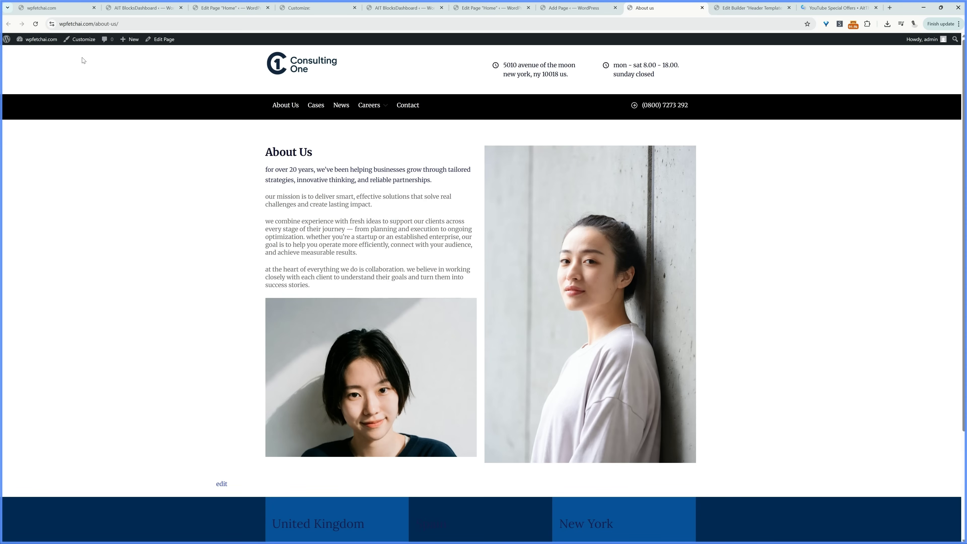
Create a new page titled "Contact Us" from the WordPress dashboard and open the AIT Templates library for it.
{"action": "left_click", "coordinate": [49, 56]}
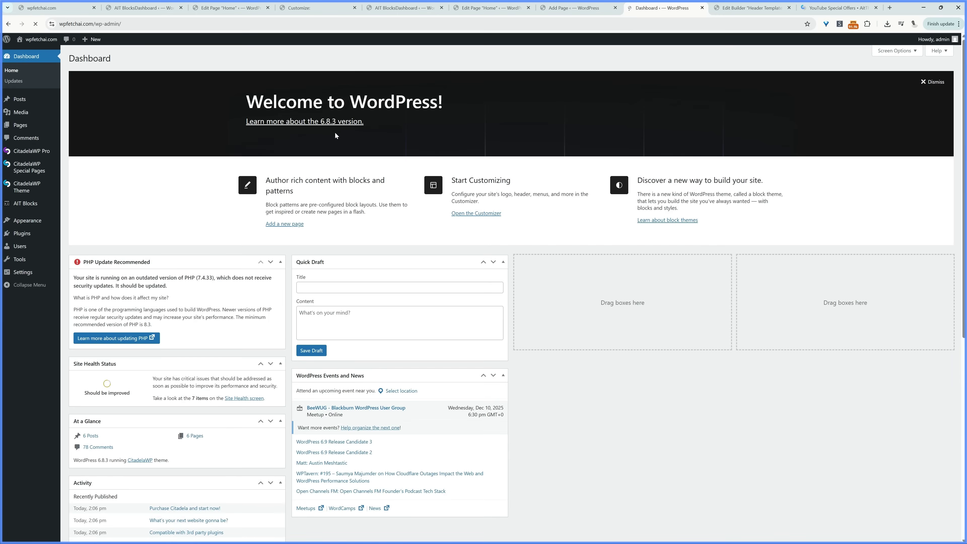
{"action": "mouse_move", "coordinate": [88, 38]}
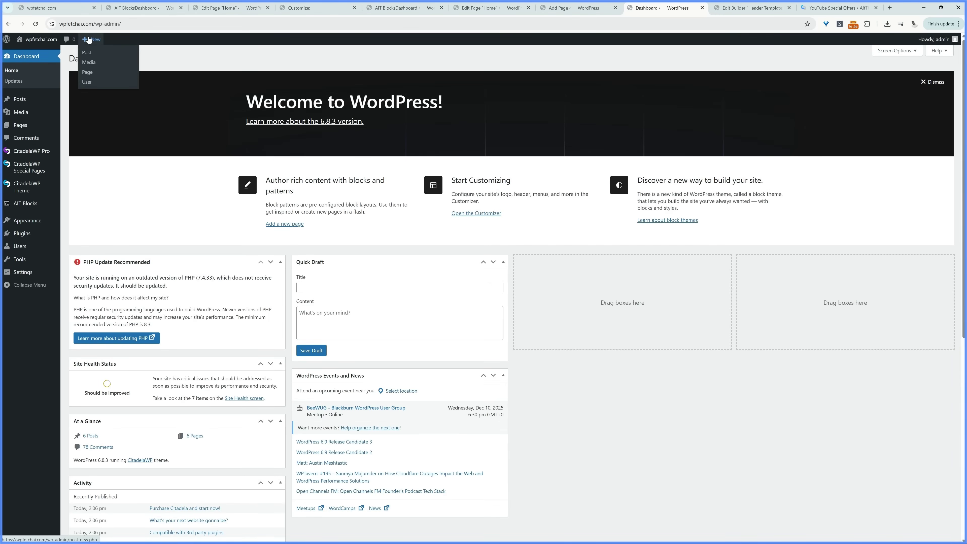
{"action": "mouse_move", "coordinate": [24, 124]}
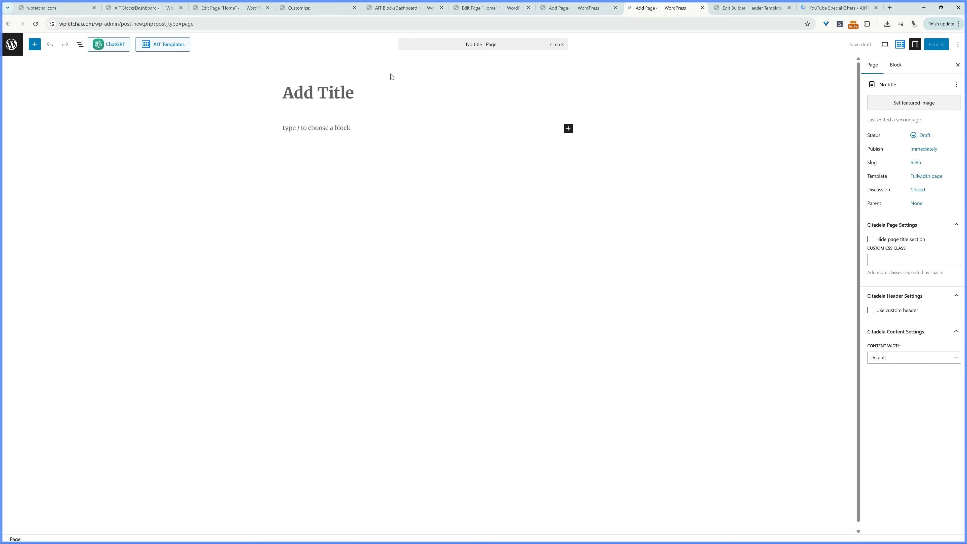
{"action": "type", "text": "Contact Us"}
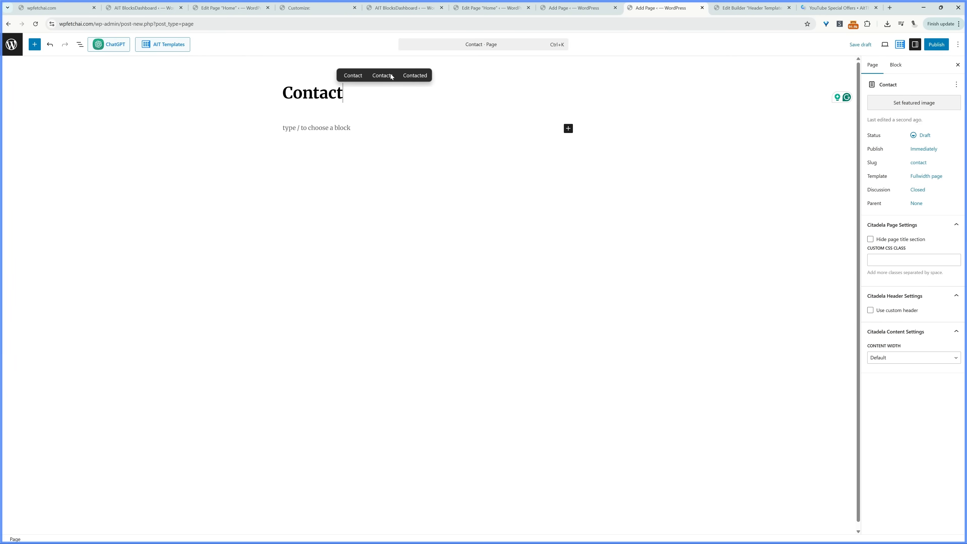
{"action": "left_click", "coordinate": [390, 130]}
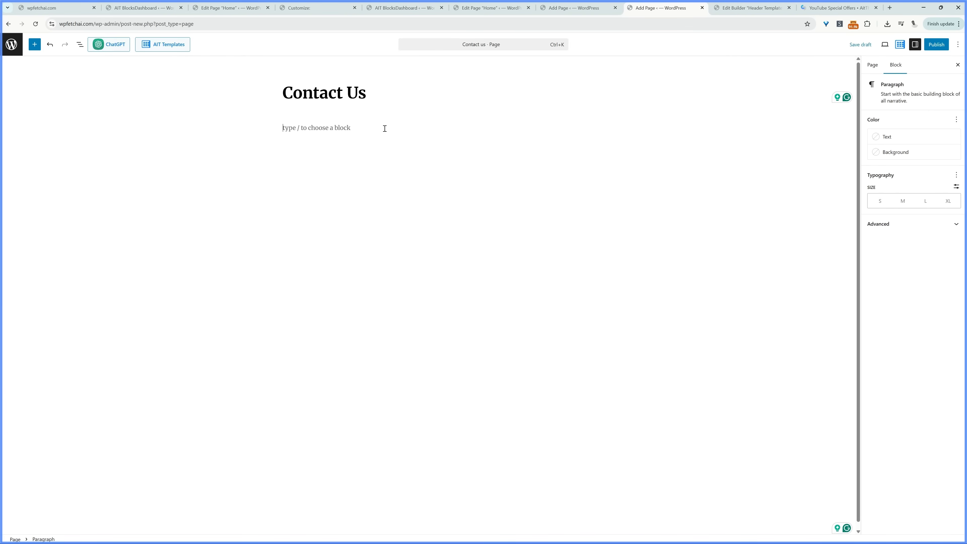
{"action": "left_click", "coordinate": [162, 46]}
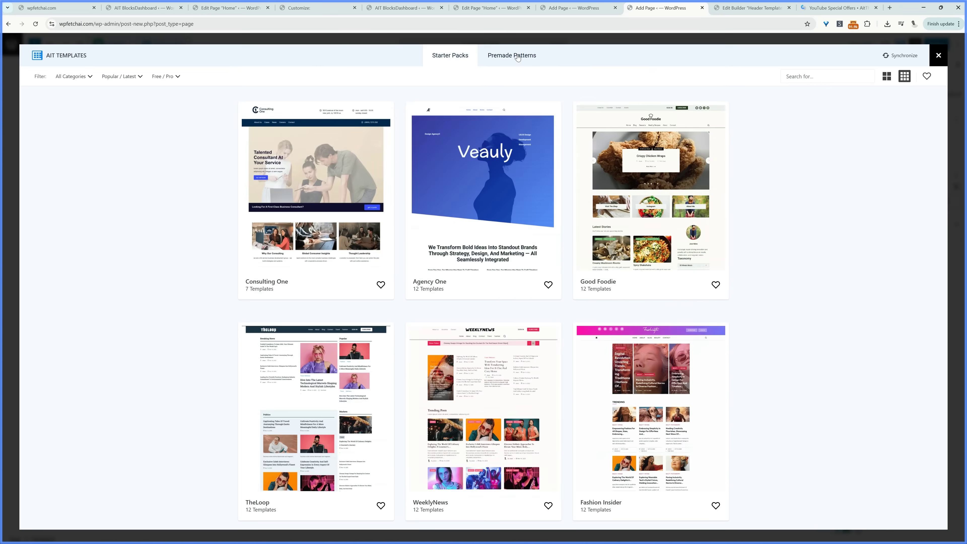
Browse the premade patterns in the template library and import the About 6 pattern into the page.
{"action": "left_click", "coordinate": [517, 56]}
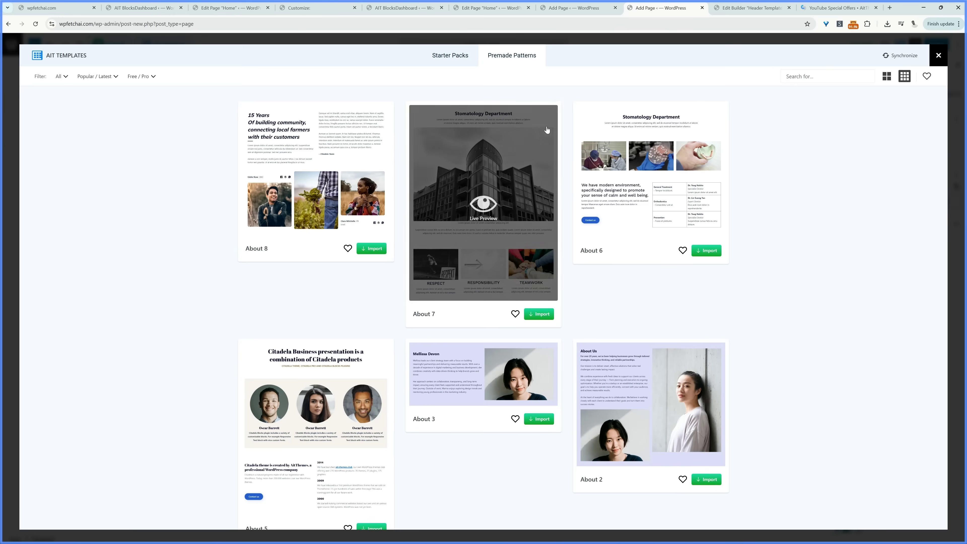
{"action": "scroll", "coordinate": [568, 172], "scroll_direction": "down", "scroll_amount": 8}
{"action": "scroll", "coordinate": [575, 220], "scroll_direction": "down", "scroll_amount": 10}
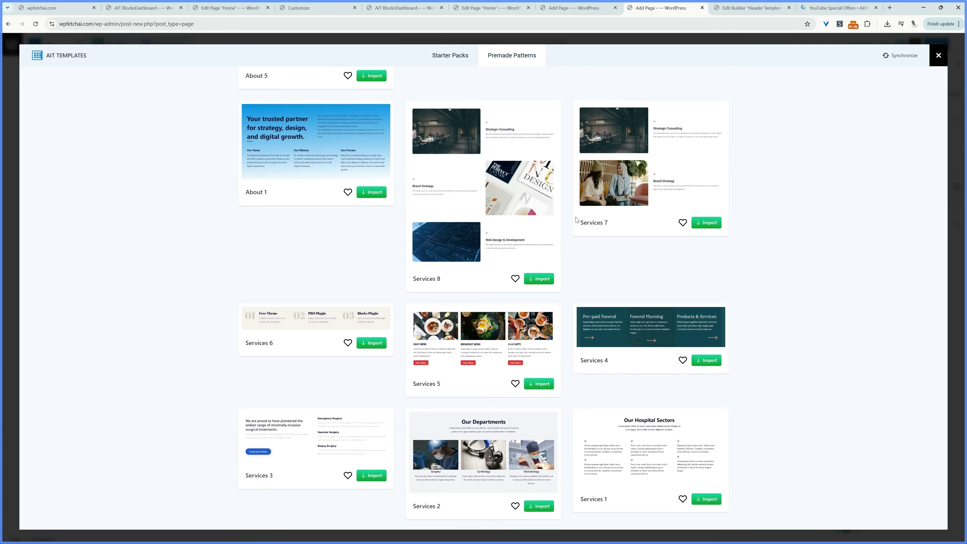
{"action": "scroll", "coordinate": [576, 220], "scroll_direction": "up", "scroll_amount": 10}
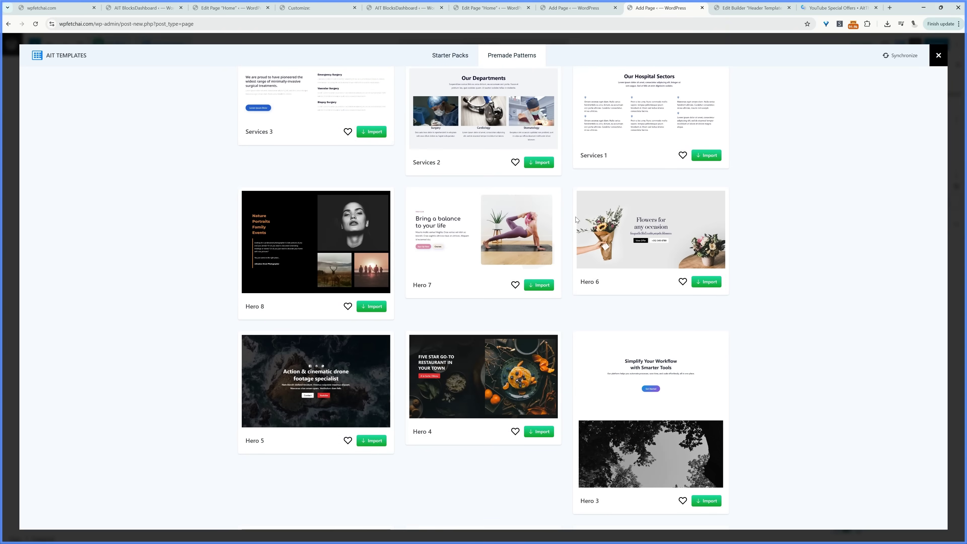
{"action": "scroll", "coordinate": [575, 220], "scroll_direction": "up", "scroll_amount": 8}
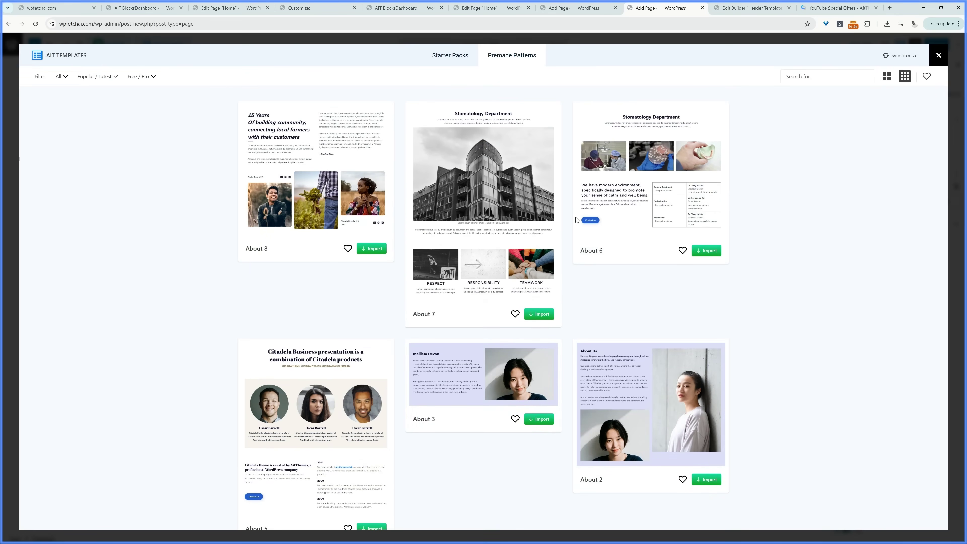
{"action": "mouse_move", "coordinate": [653, 227]}
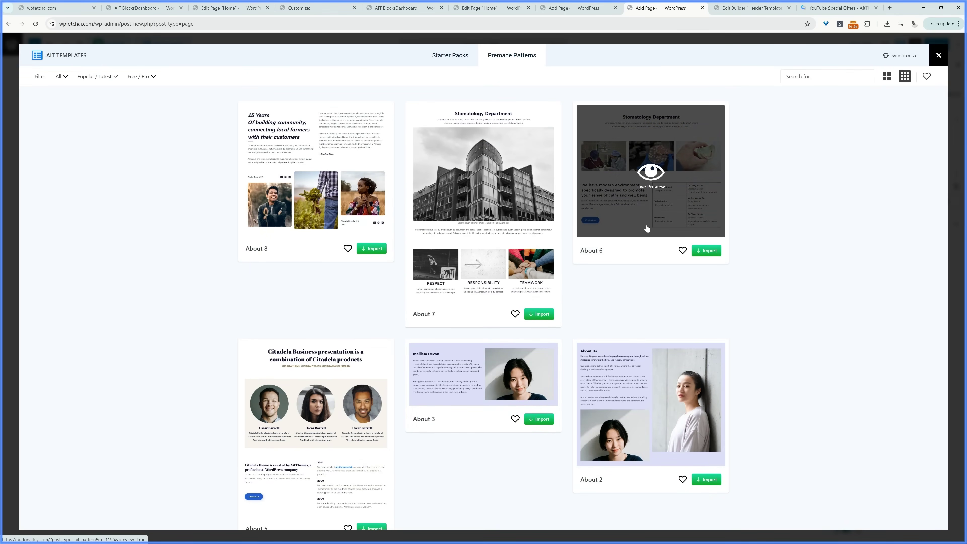
{"action": "left_click", "coordinate": [702, 252]}
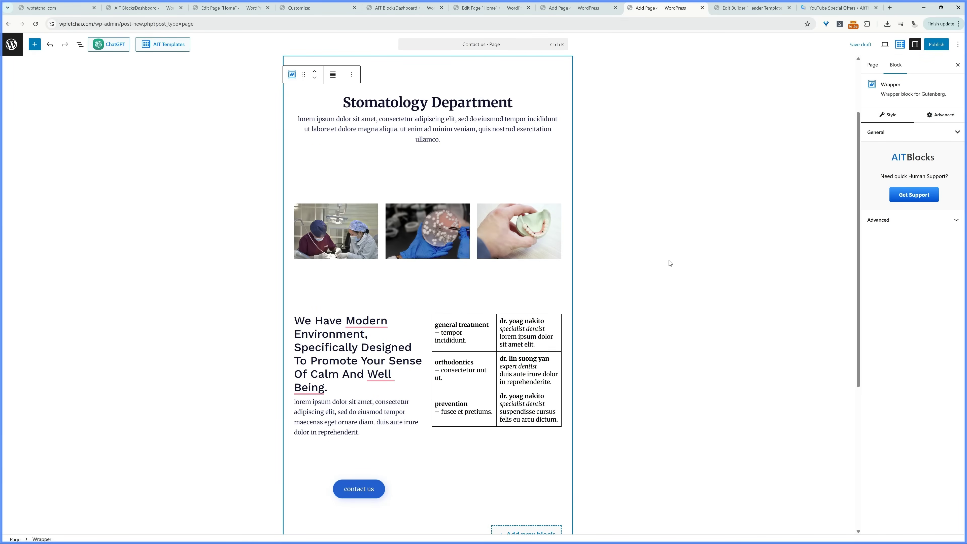
Change the pattern's "Stomatology Department" heading to "Contact Us" and disable its subheading.
{"action": "triple_click", "coordinate": [397, 100]}
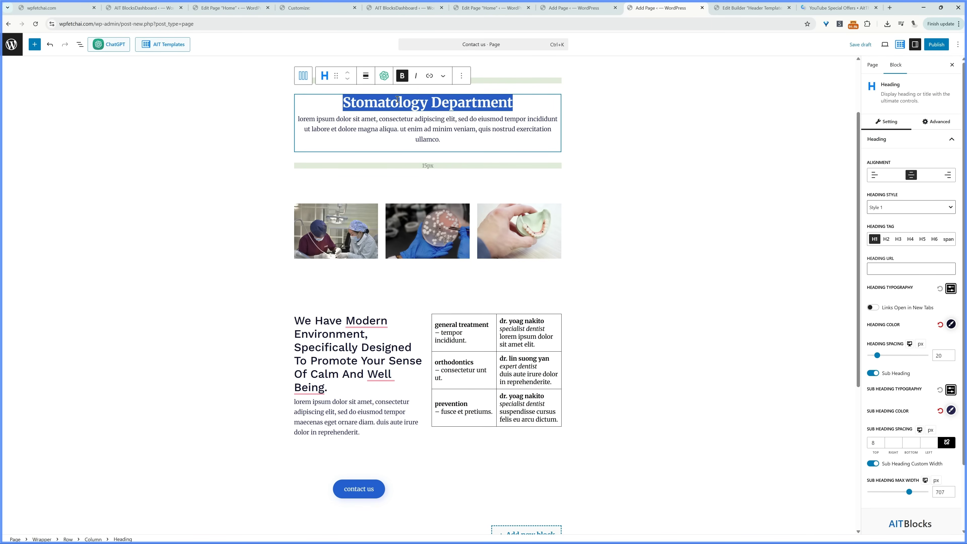
{"action": "type", "text": "Contact Us"}
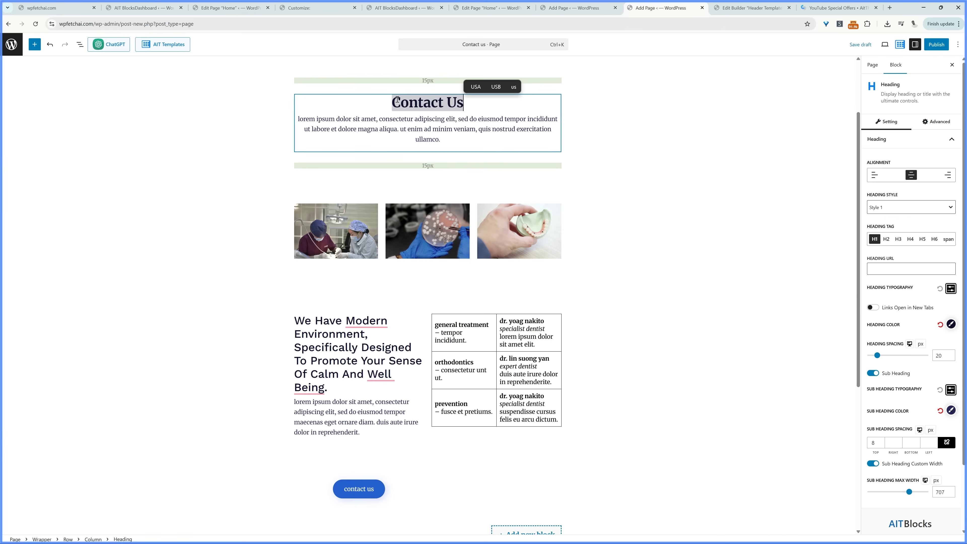
{"action": "left_click", "coordinate": [422, 120]}
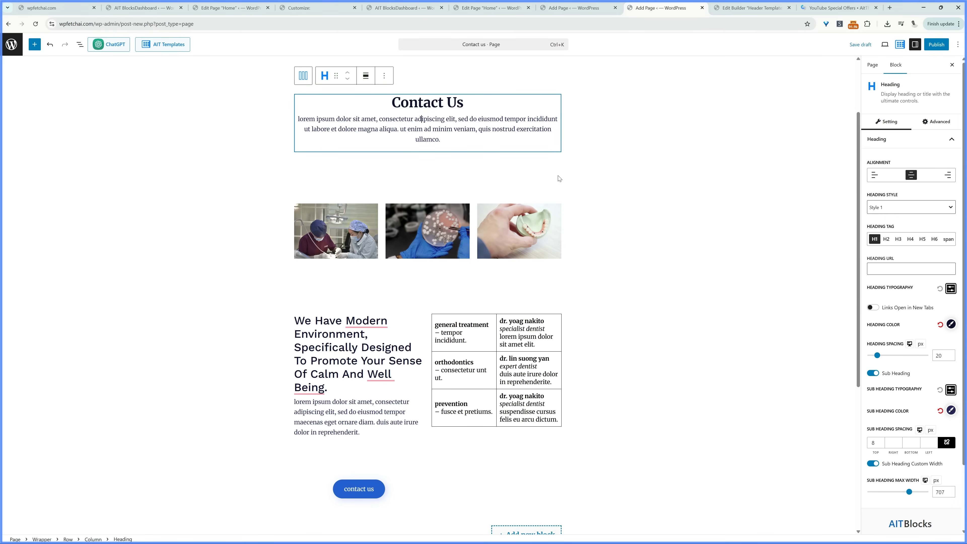
{"action": "left_click", "coordinate": [872, 373]}
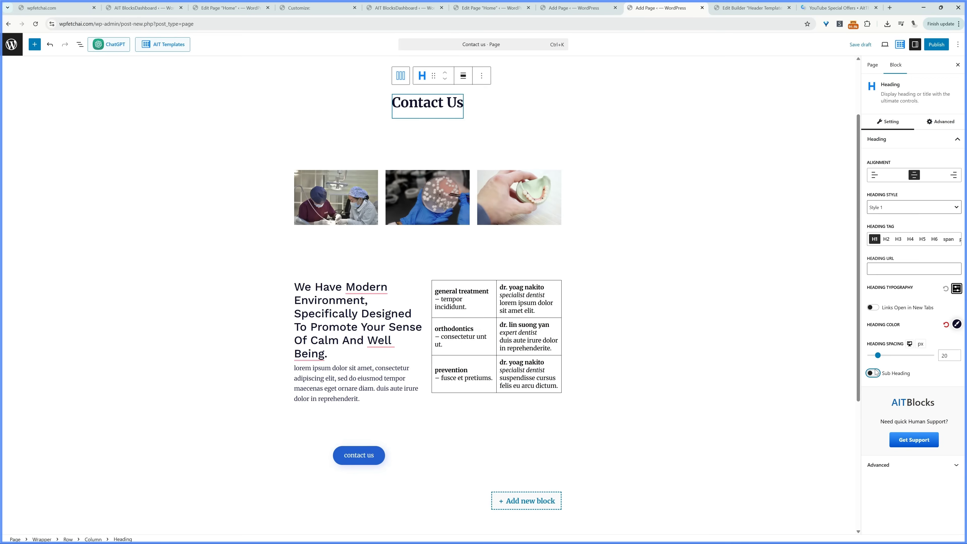
Delete the row of three medical images below the Contact Us heading.
{"action": "left_click", "coordinate": [80, 45]}
{"action": "left_click", "coordinate": [57, 142]}
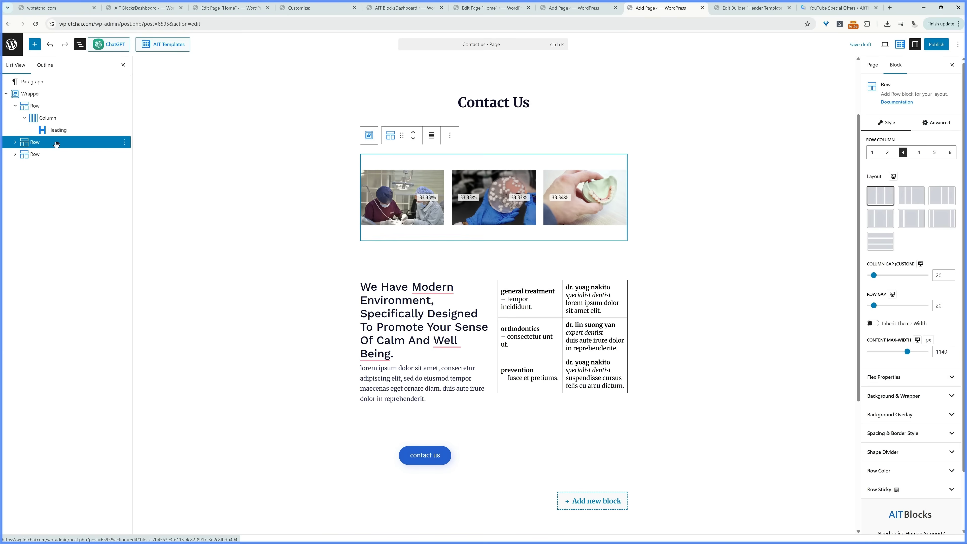
{"action": "right_click", "coordinate": [57, 144]}
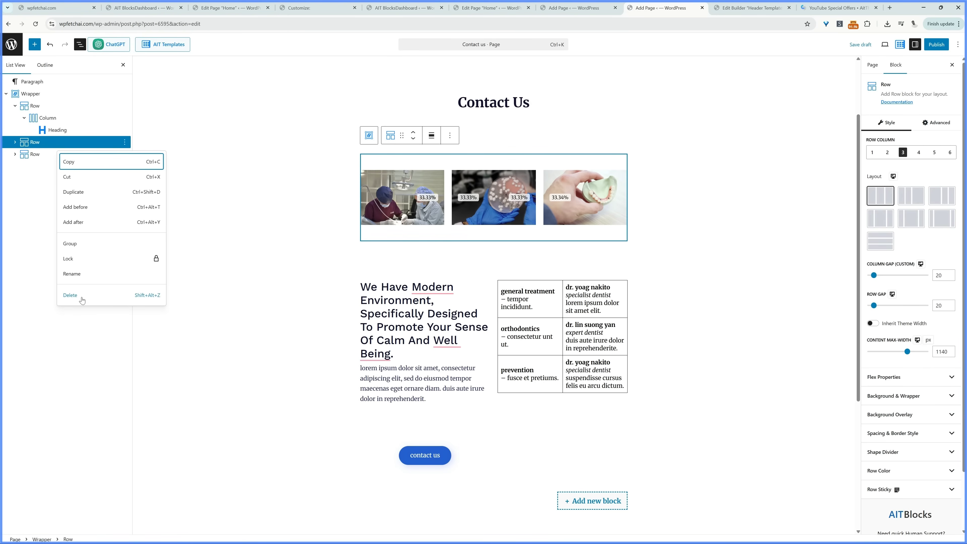
{"action": "left_click", "coordinate": [82, 295]}
Replace the treatments table in the second column with a Contact Form - AIT Blocks block.
{"action": "left_click", "coordinate": [555, 196]}
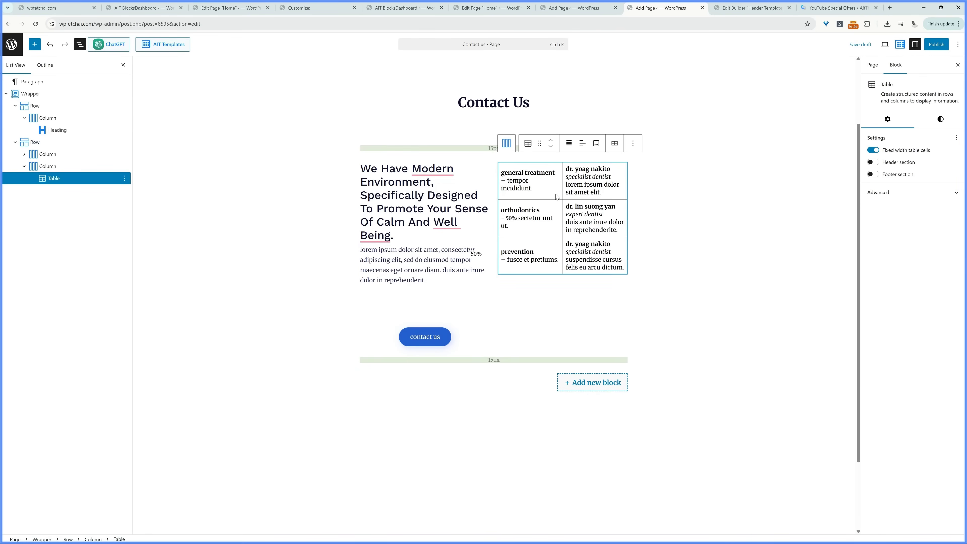
{"action": "right_click", "coordinate": [86, 179]}
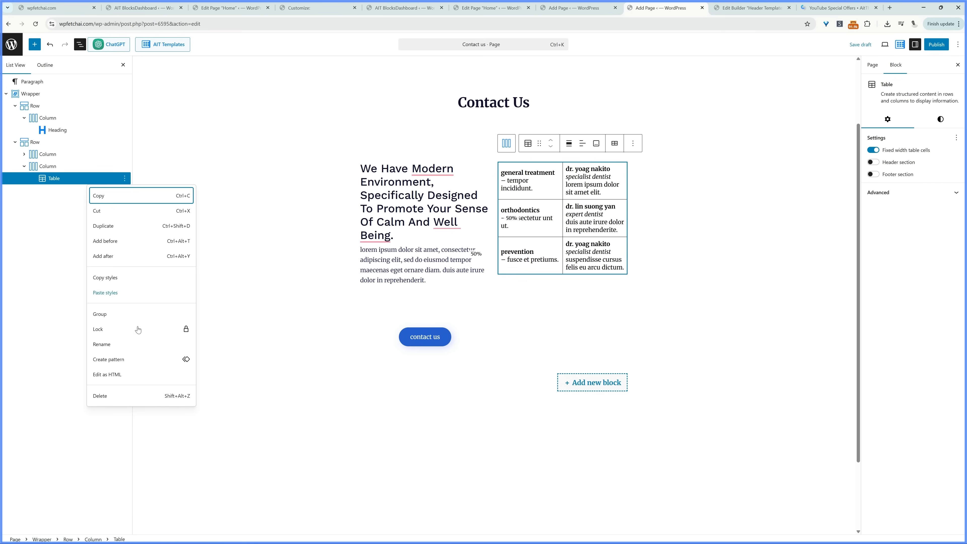
{"action": "left_click", "coordinate": [102, 398]}
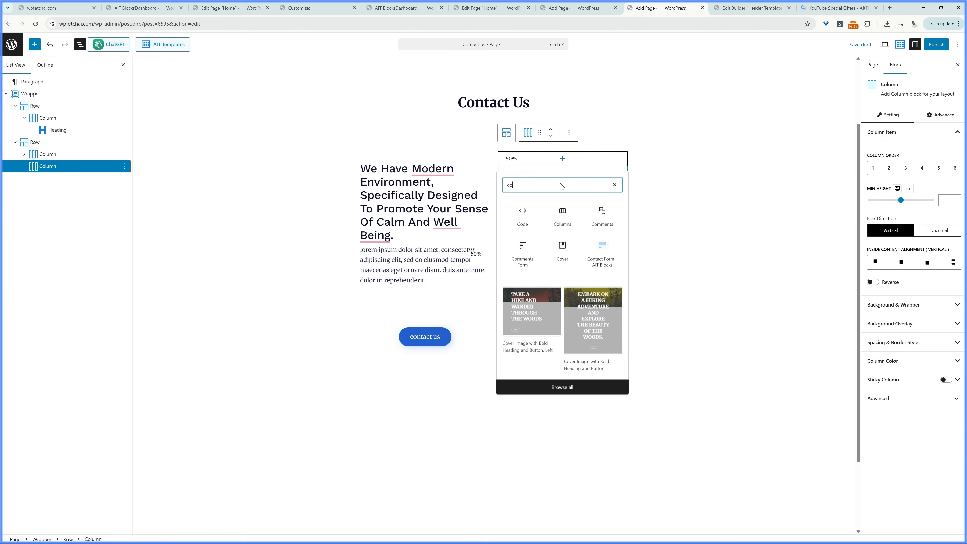
{"action": "type", "text": "nt"}
{"action": "left_click", "coordinate": [560, 253]}
{"action": "scroll", "coordinate": [561, 229], "scroll_direction": "up", "scroll_amount": 4}
Examine the settings of the contact form's individual fields, including the message field's label and its required message.
{"action": "left_click", "coordinate": [558, 150]}
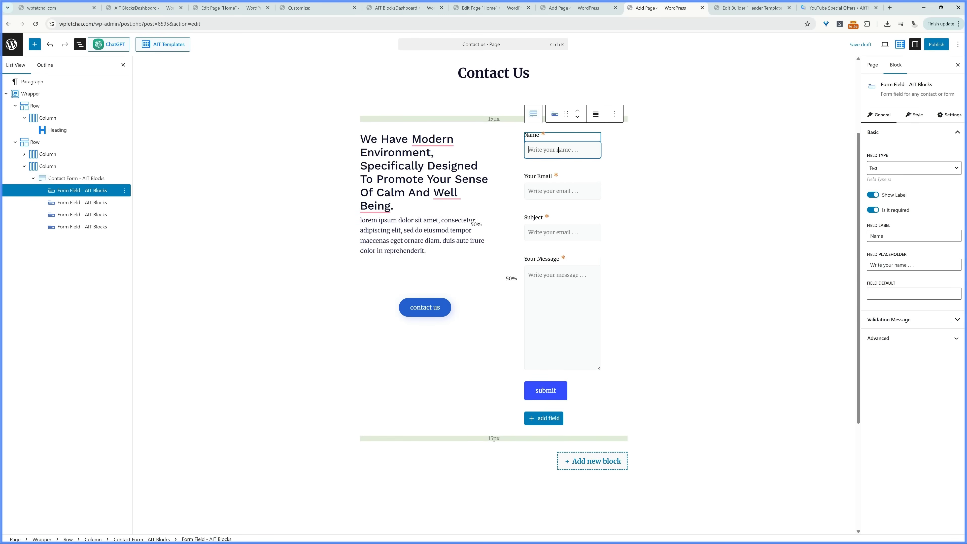
{"action": "left_click", "coordinate": [552, 193]}
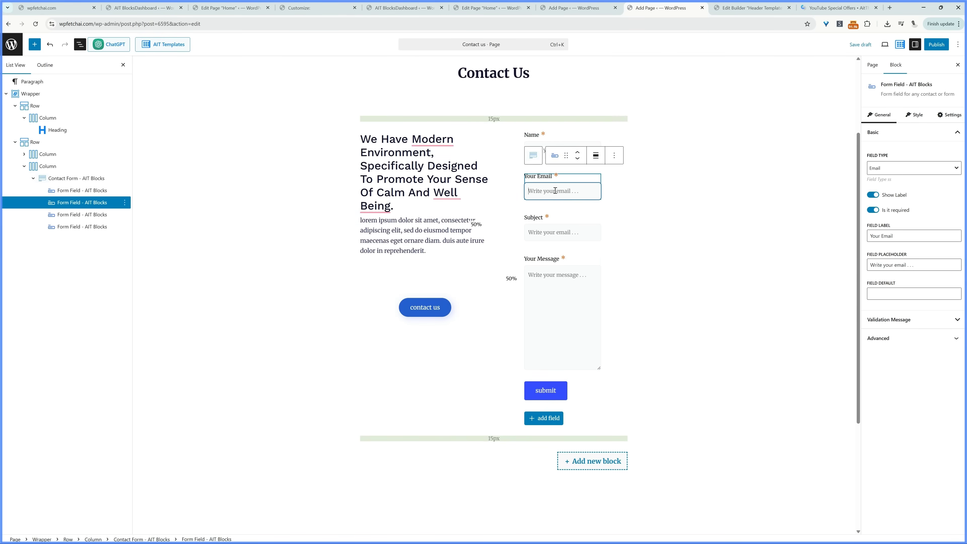
{"action": "left_click", "coordinate": [550, 235]}
{"action": "left_click", "coordinate": [543, 288]}
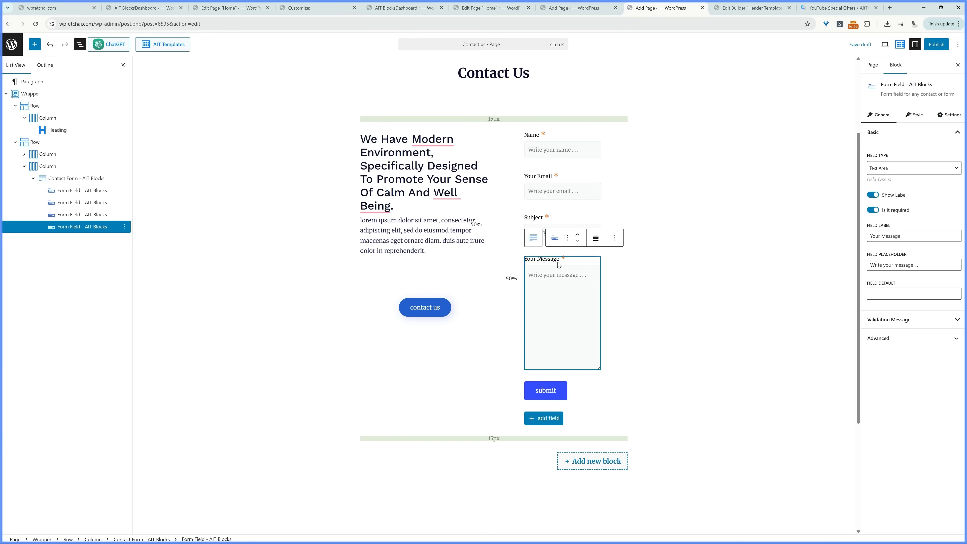
{"action": "left_click_drag", "start_coordinate": [900, 235], "coordinate": [866, 237]}
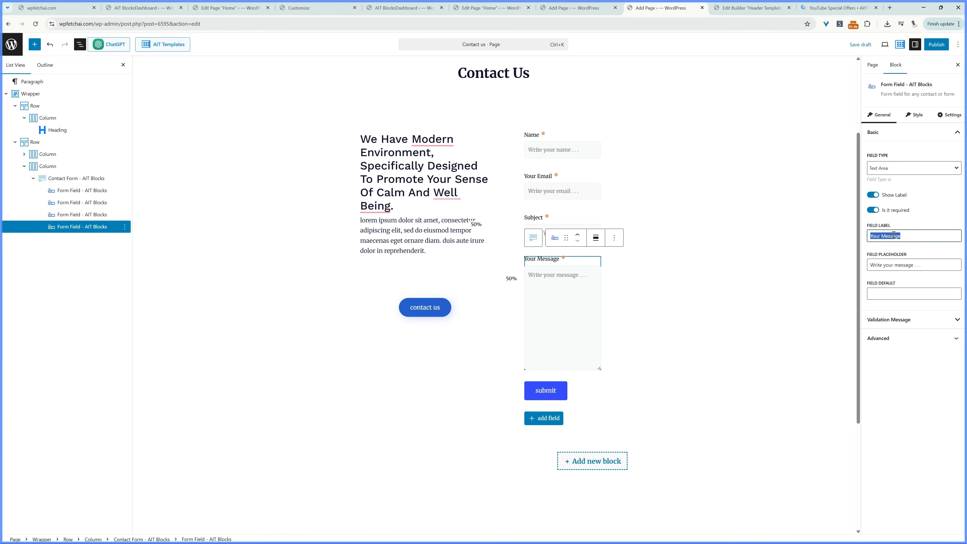
{"action": "left_click", "coordinate": [888, 320]}
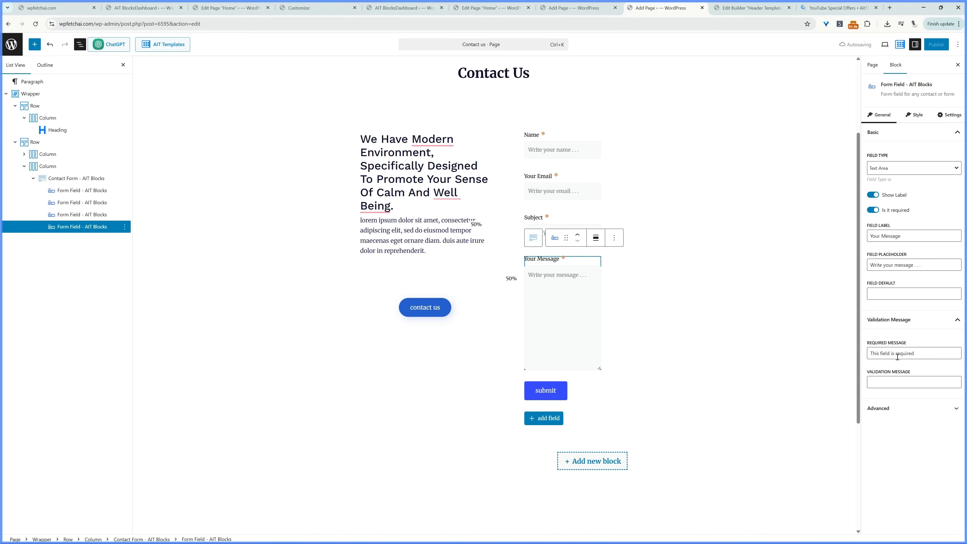
{"action": "left_click_drag", "start_coordinate": [914, 353], "coordinate": [885, 353]}
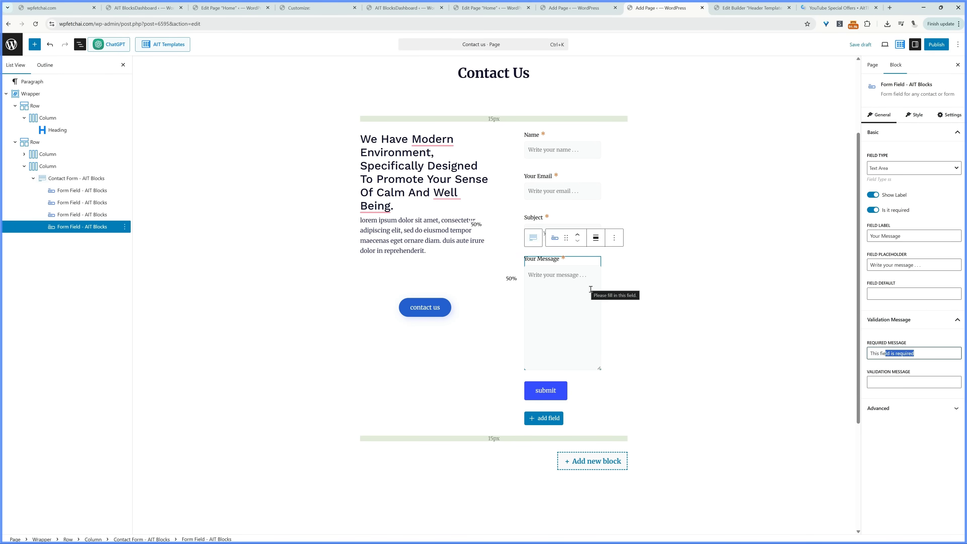
Review the contact form's overall settings: captcha, recipient e-mail, CC, subject, submission messages and submit button options.
{"action": "left_click", "coordinate": [537, 393]}
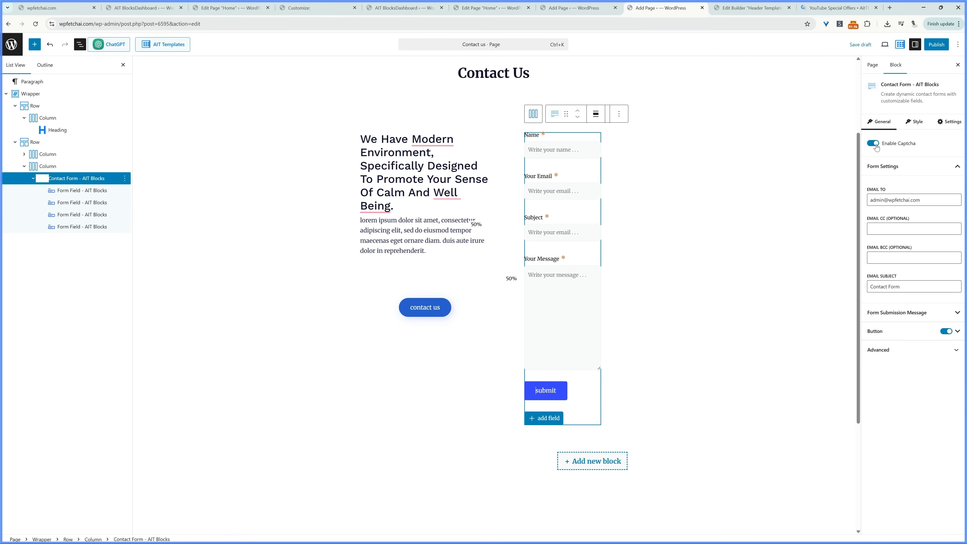
{"action": "triple_click", "coordinate": [870, 200]}
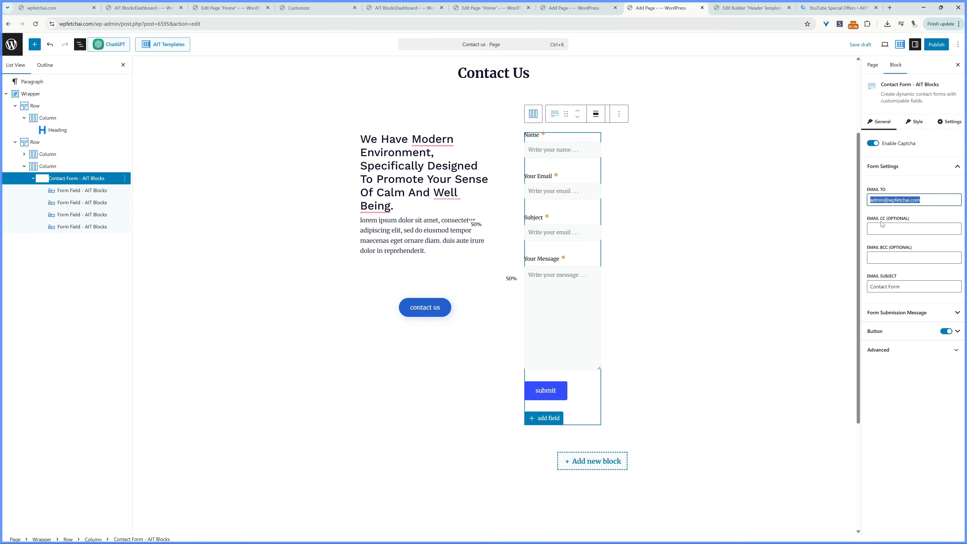
{"action": "left_click", "coordinate": [882, 229]}
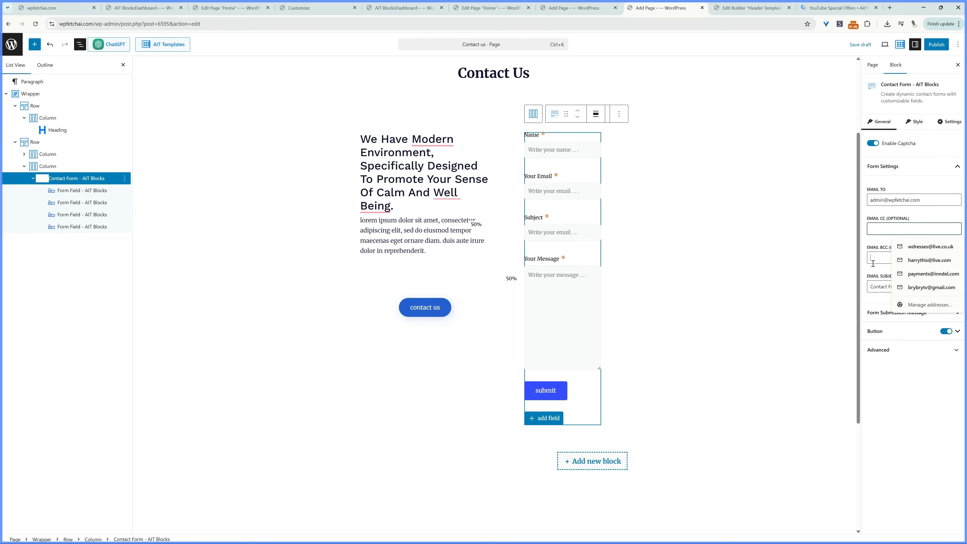
{"action": "left_click", "coordinate": [886, 288]}
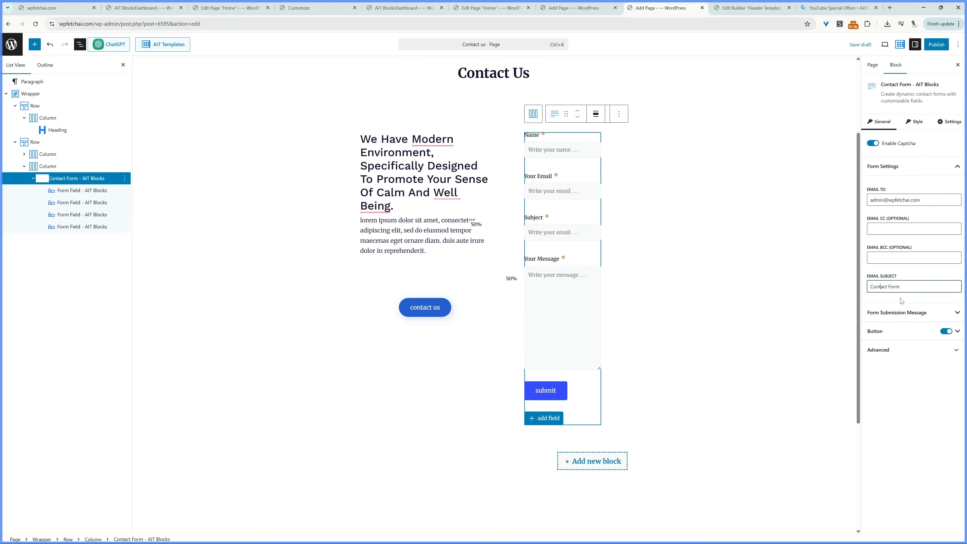
{"action": "left_click", "coordinate": [903, 312]}
{"action": "left_click", "coordinate": [910, 429]}
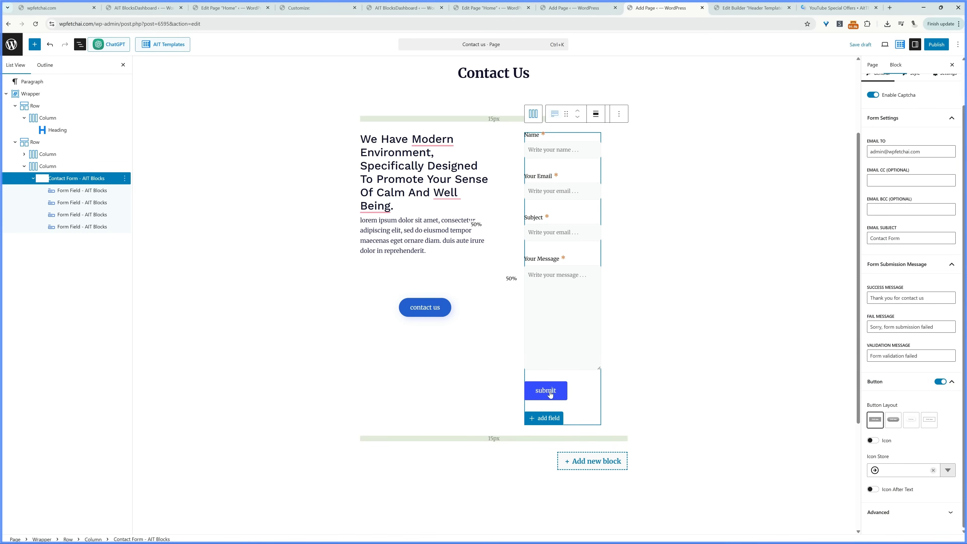
Delete the contact us button group below the first column's text and open the block library.
{"action": "right_click", "coordinate": [533, 391]}
{"action": "left_click", "coordinate": [543, 379]}
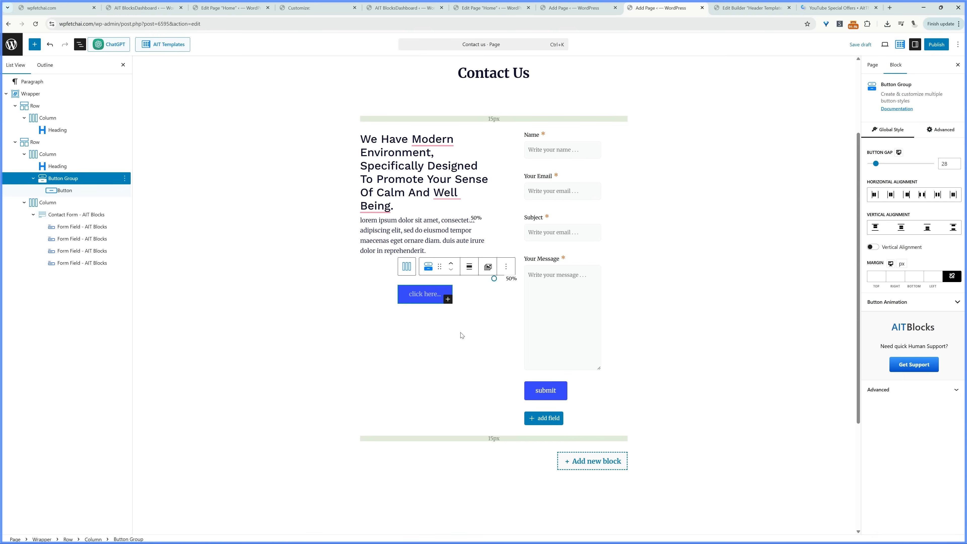
{"action": "right_click", "coordinate": [62, 178]}
{"action": "left_click", "coordinate": [81, 328]}
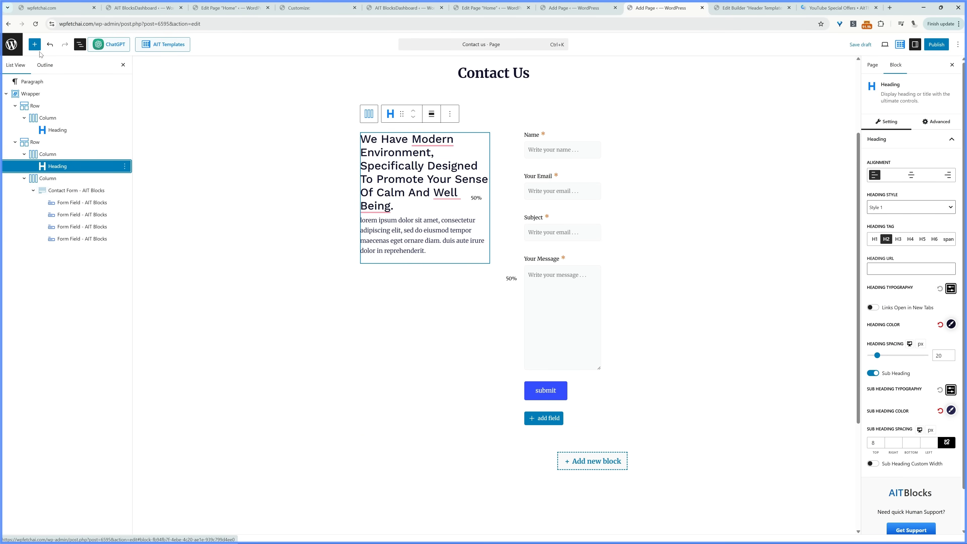
{"action": "left_click", "coordinate": [34, 44]}
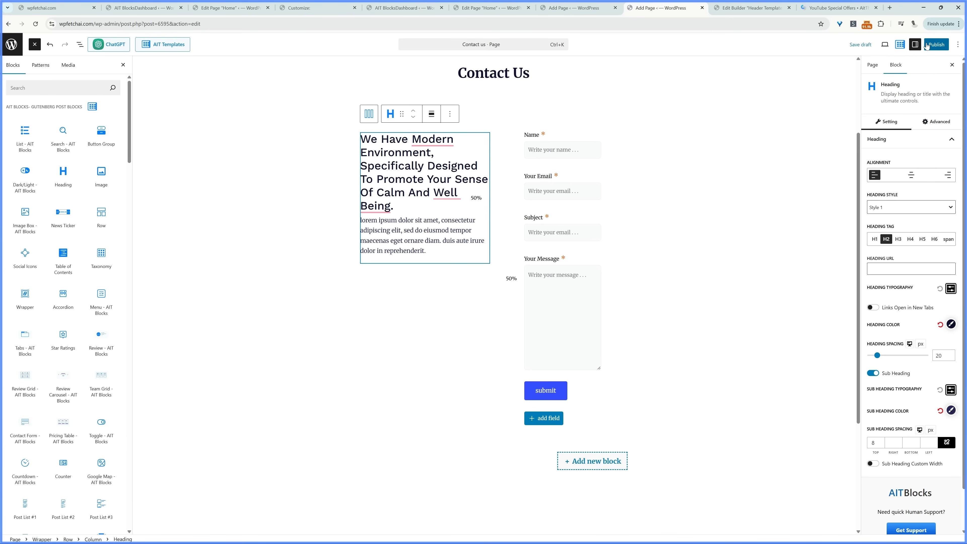
Publish the Contact Us page and view it live.
{"action": "left_click", "coordinate": [937, 44]}
{"action": "left_click", "coordinate": [943, 46]}
{"action": "left_click", "coordinate": [884, 133]}
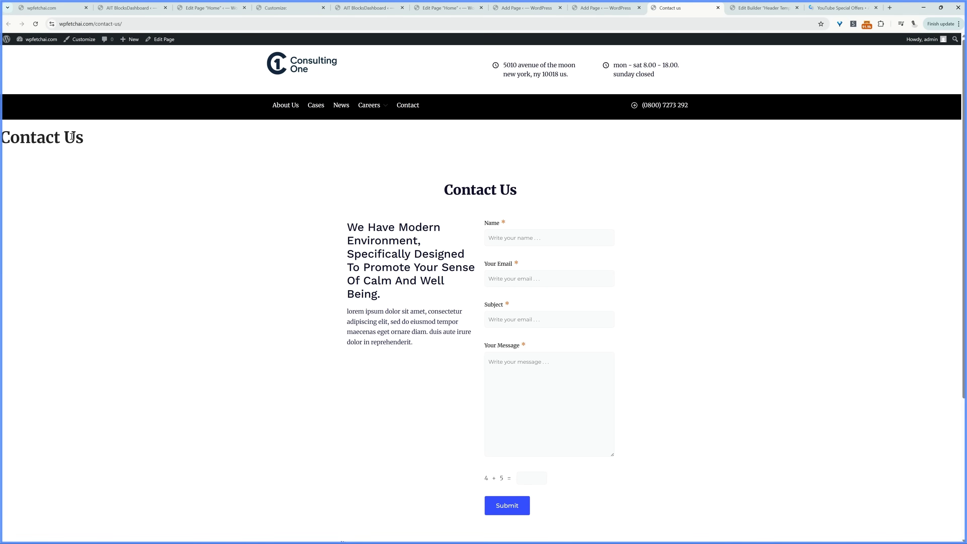
Back in the editor, hide the Contact Us page's title section and remove the space under the header.
{"action": "key", "text": "ctrl+shift+Tab"}
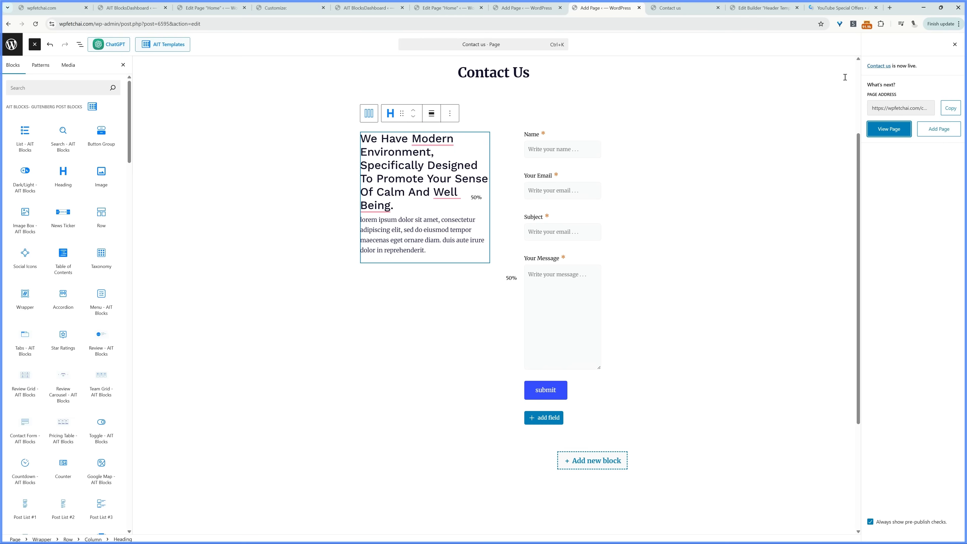
{"action": "left_click", "coordinate": [954, 45]}
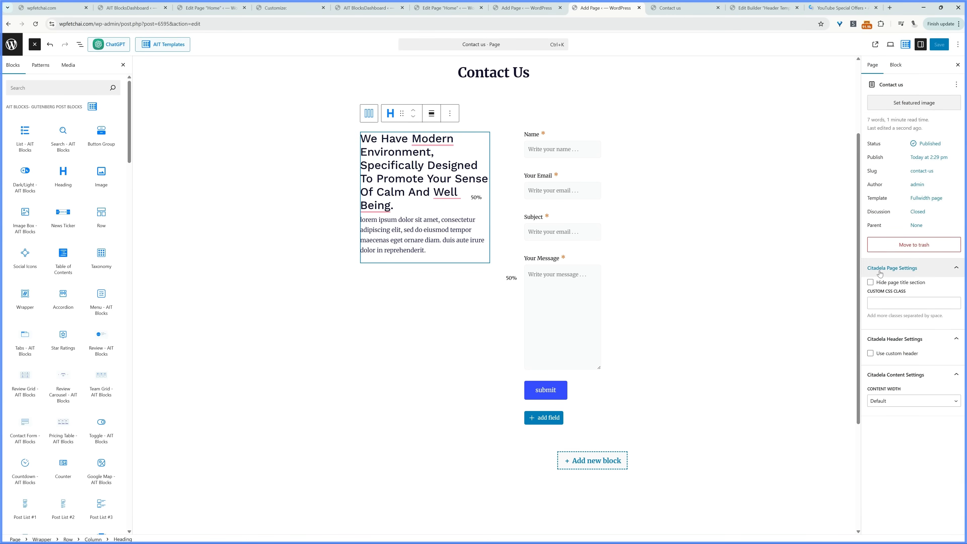
{"action": "left_click", "coordinate": [870, 282]}
{"action": "left_click", "coordinate": [870, 291]}
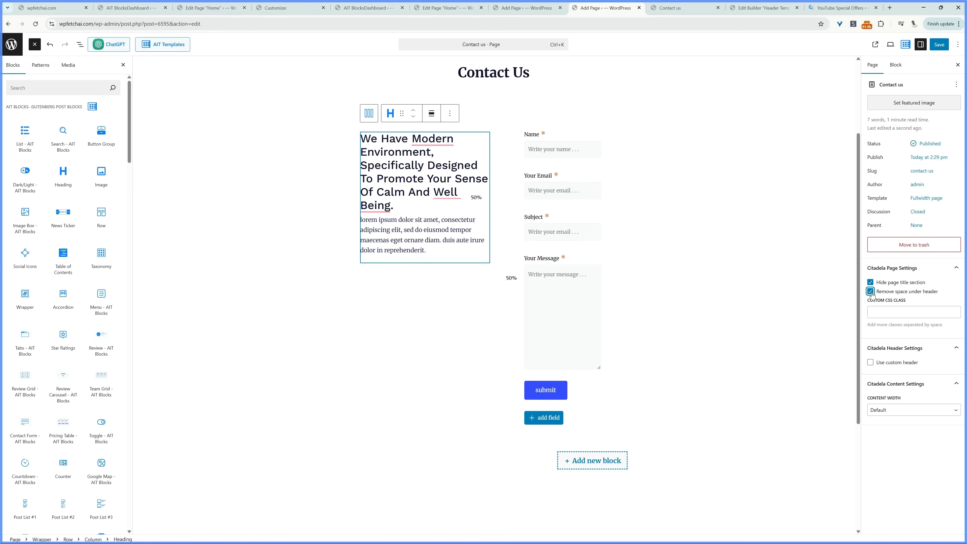
Set the Contact Us page's content width to Wide, save it, and check the reloaded live page.
{"action": "left_click", "coordinate": [889, 410]}
{"action": "left_click", "coordinate": [887, 431]}
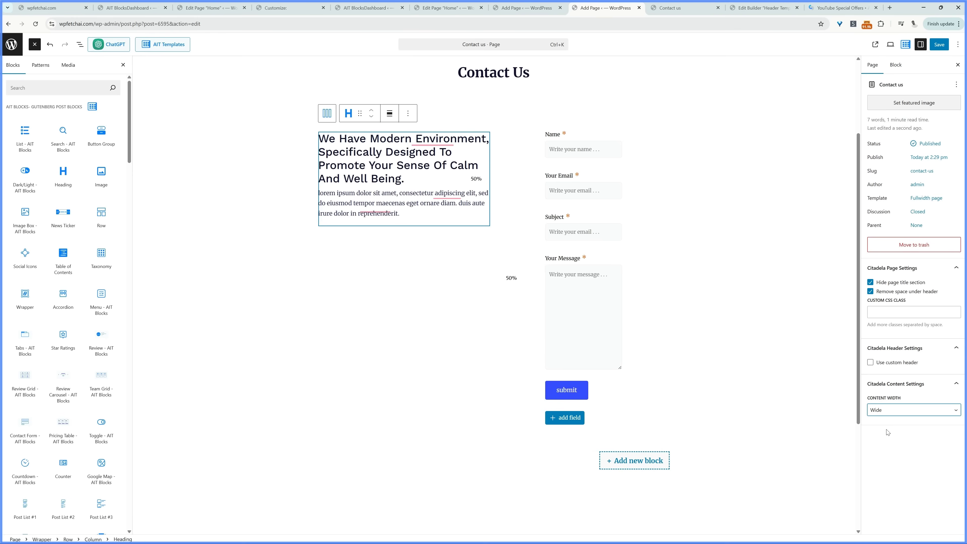
{"action": "left_click", "coordinate": [939, 45]}
{"action": "left_click", "coordinate": [682, 8]}
{"action": "left_click", "coordinate": [36, 23]}
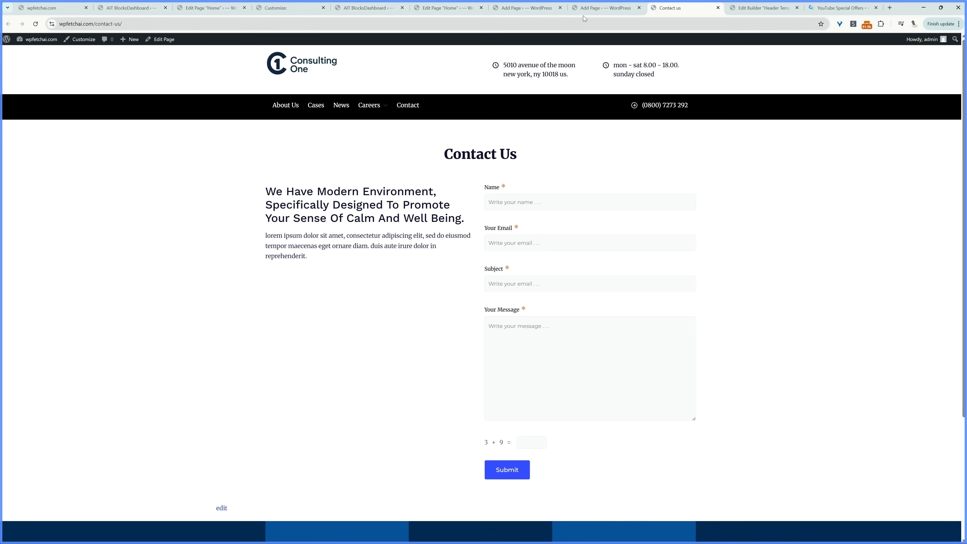
In the Contact Us editor, open the block outline and reorder the row's columns so the contact form column comes before the heading column.
{"action": "left_click", "coordinate": [588, 7]}
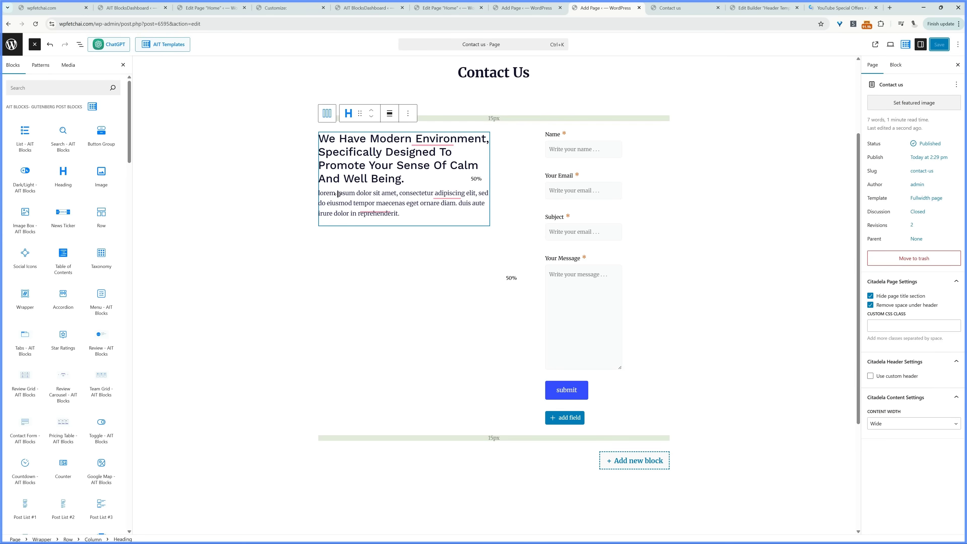
{"action": "left_click", "coordinate": [79, 44]}
{"action": "left_click", "coordinate": [80, 44]}
{"action": "left_click", "coordinate": [79, 44]}
{"action": "left_click", "coordinate": [25, 132]}
{"action": "left_click", "coordinate": [26, 131]}
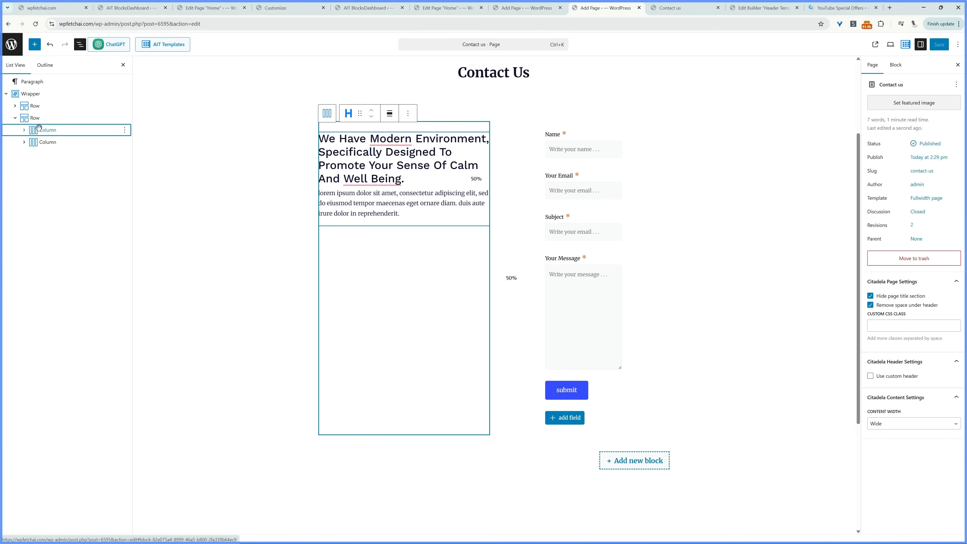
{"action": "left_click", "coordinate": [50, 131]}
{"action": "left_click_drag", "start_coordinate": [51, 131], "coordinate": [53, 143]}
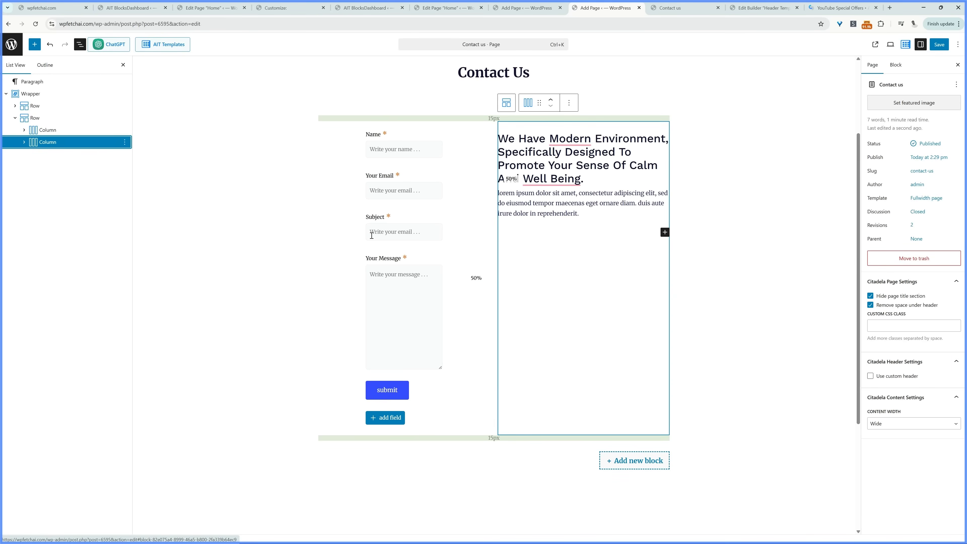
Copy the business address and opening hours from the live page header and paste them over the heading block's lorem ipsum text.
{"action": "left_click", "coordinate": [583, 207]}
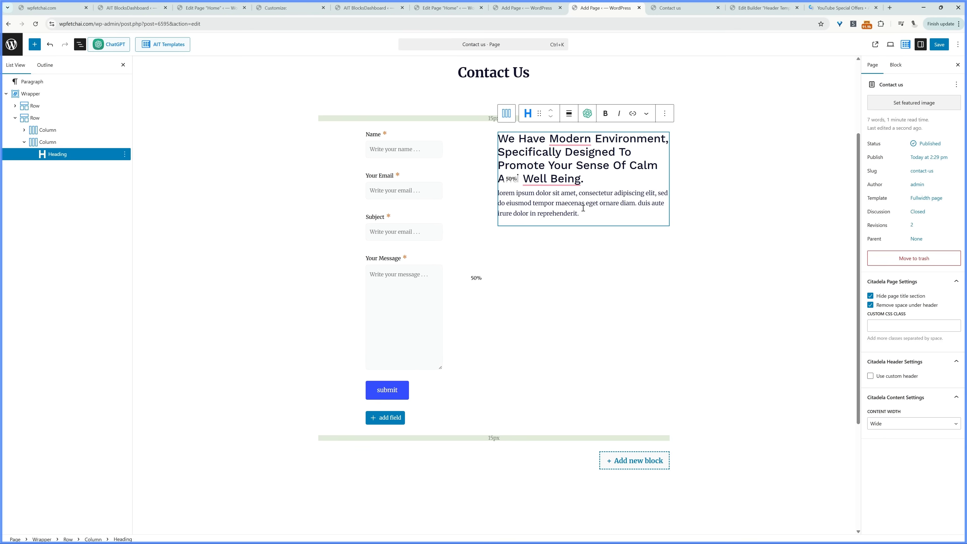
{"action": "left_click", "coordinate": [674, 8]}
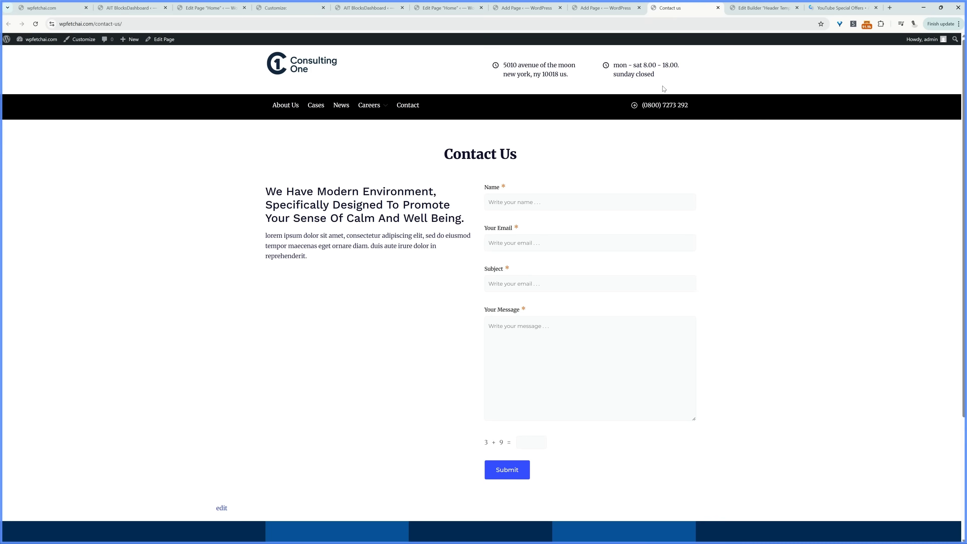
{"action": "left_click_drag", "start_coordinate": [666, 78], "coordinate": [607, 7]}
{"action": "key", "text": "ctrl+c"}
{"action": "left_click", "coordinate": [606, 8]}
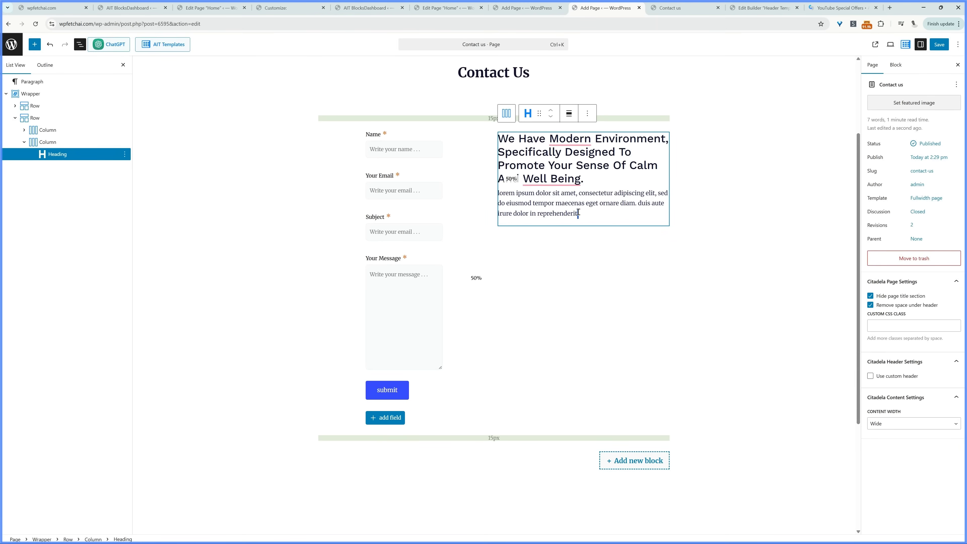
{"action": "left_click", "coordinate": [542, 194]}
{"action": "double_click", "coordinate": [508, 193]}
{"action": "left_click", "coordinate": [506, 192]}
{"action": "left_click_drag", "start_coordinate": [503, 192], "coordinate": [593, 210]}
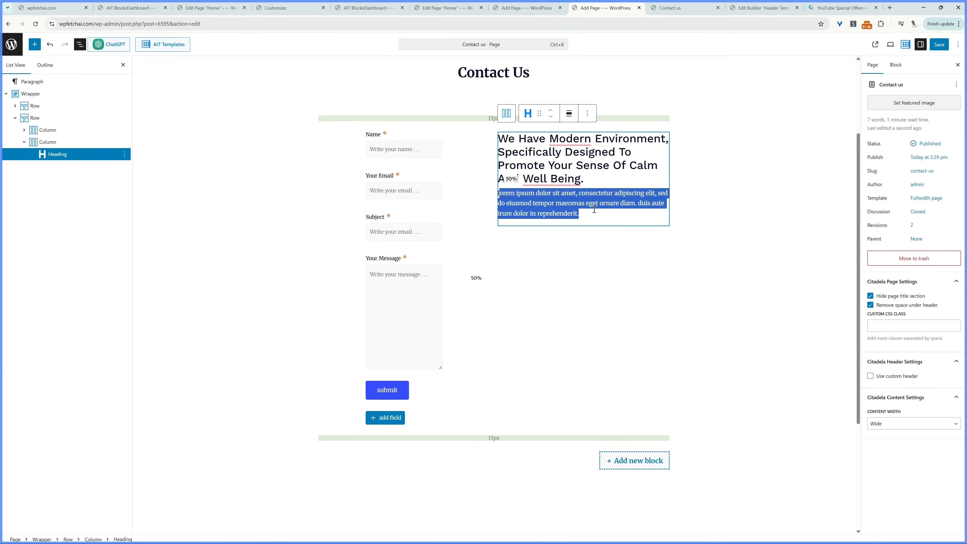
{"action": "key", "text": "ctrl+v"}
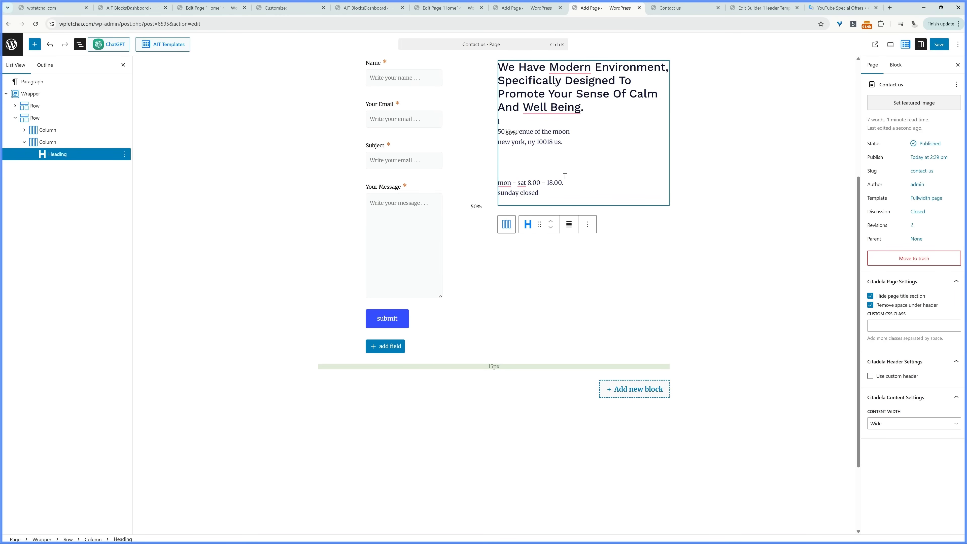
Change the heading to "We Look Forward To Hearing From You", save the page, and reload the live Contact Us page.
{"action": "key", "text": "ctrl+s"}
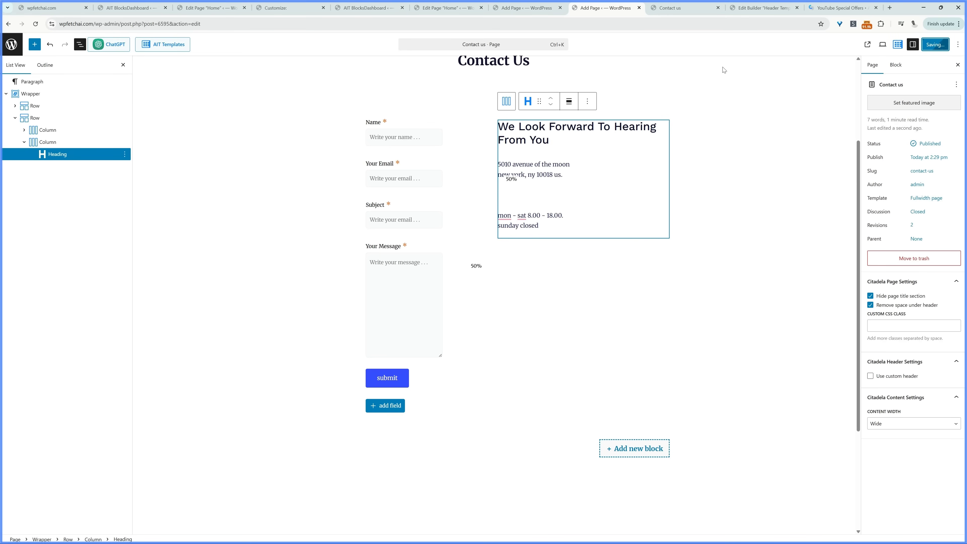
{"action": "key", "text": "ctrl+Tab"}
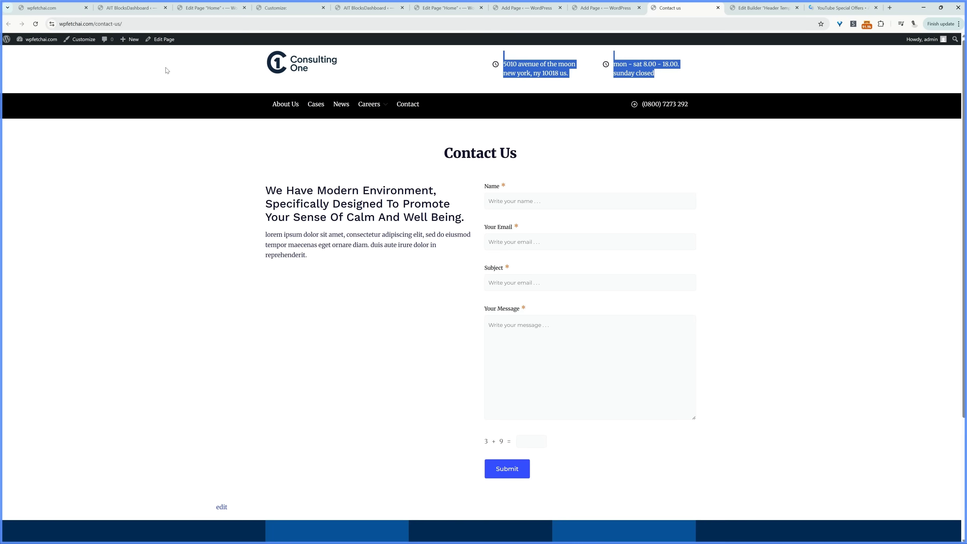
{"action": "left_click", "coordinate": [35, 24]}
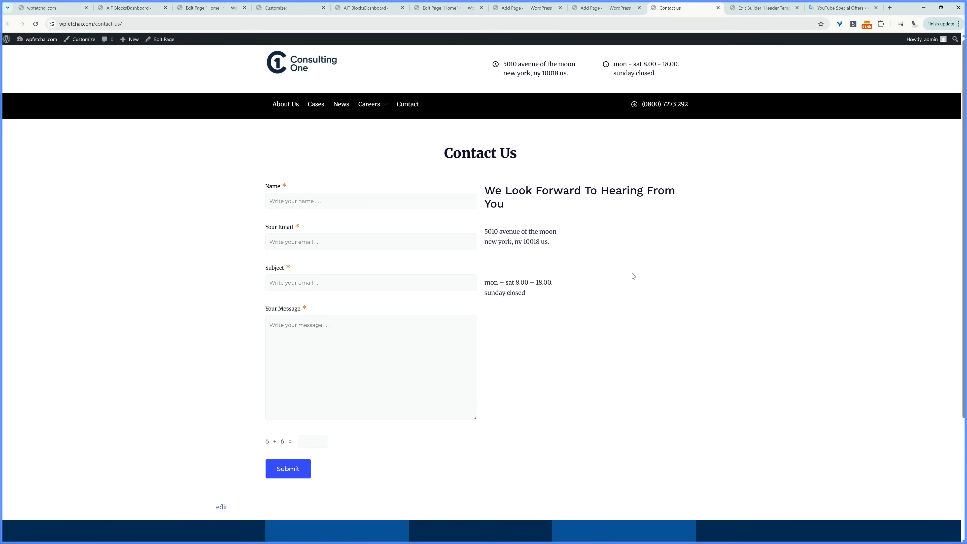
Open the WordPress dashboard in a new tab and look over the features on the AIT Blocks Getting Started page.
{"action": "middle_click", "coordinate": [48, 47]}
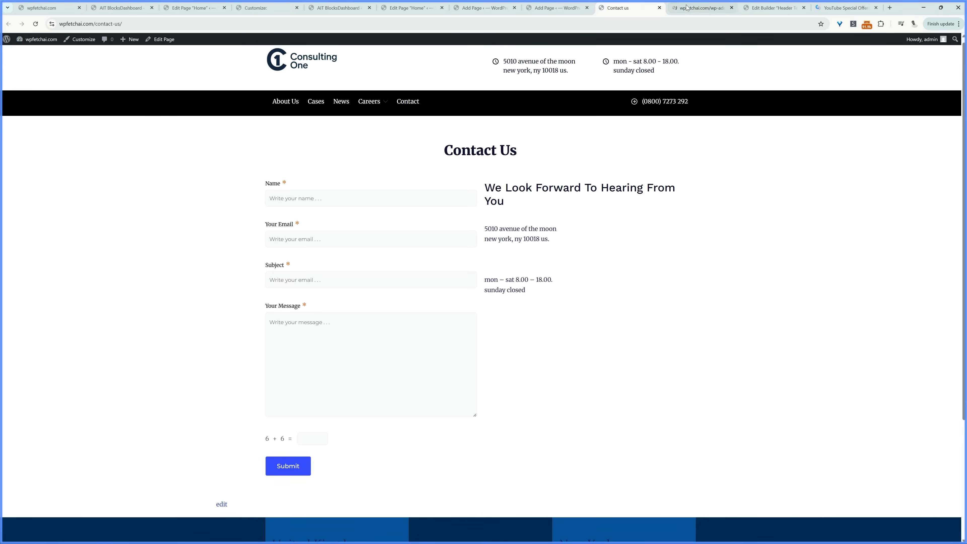
{"action": "key", "text": "ctrl+Tab"}
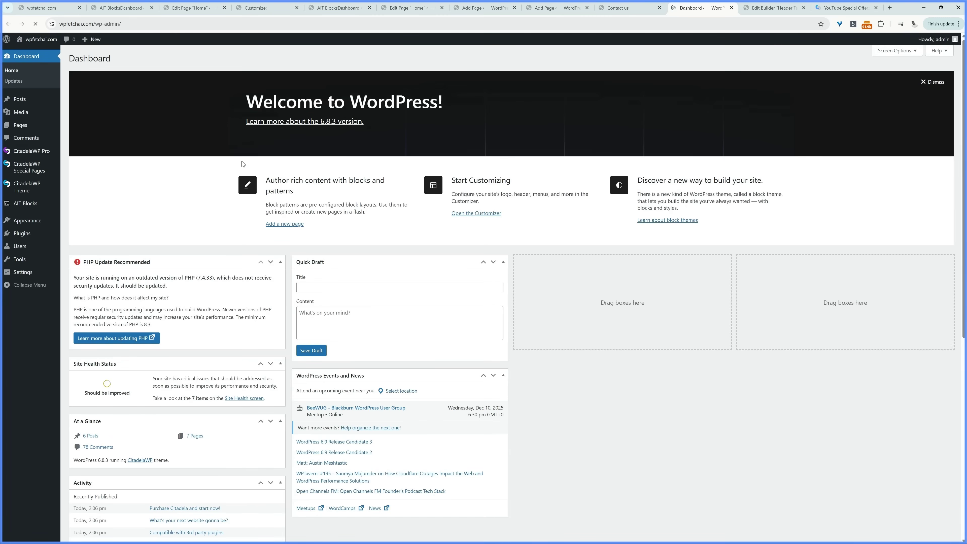
{"action": "mouse_move", "coordinate": [34, 207]}
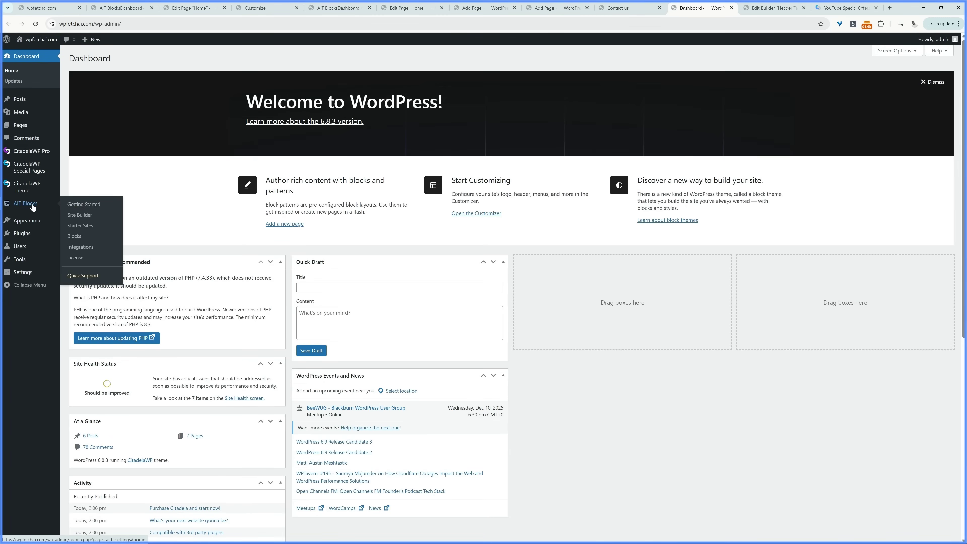
{"action": "left_click", "coordinate": [34, 207]}
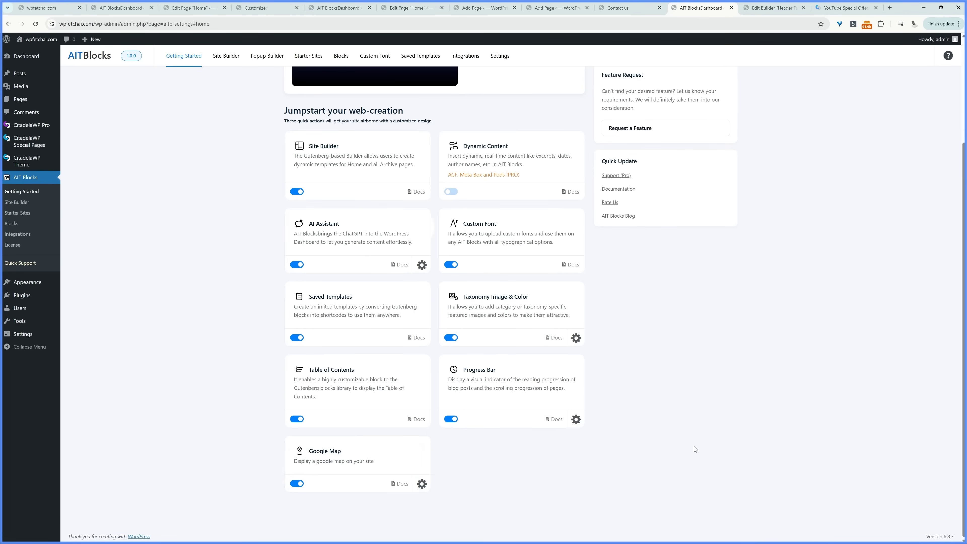
{"action": "scroll", "coordinate": [721, 188], "scroll_direction": "up", "scroll_amount": 3}
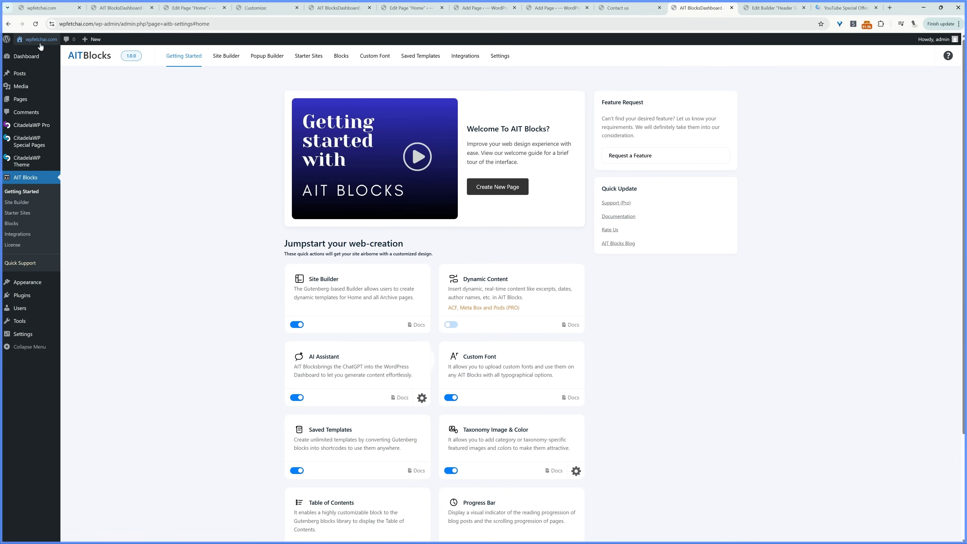
Open the site's home page for editing and enable Override Theme Style & Color in the AIT Blocks settings.
{"action": "mouse_move", "coordinate": [41, 39]}
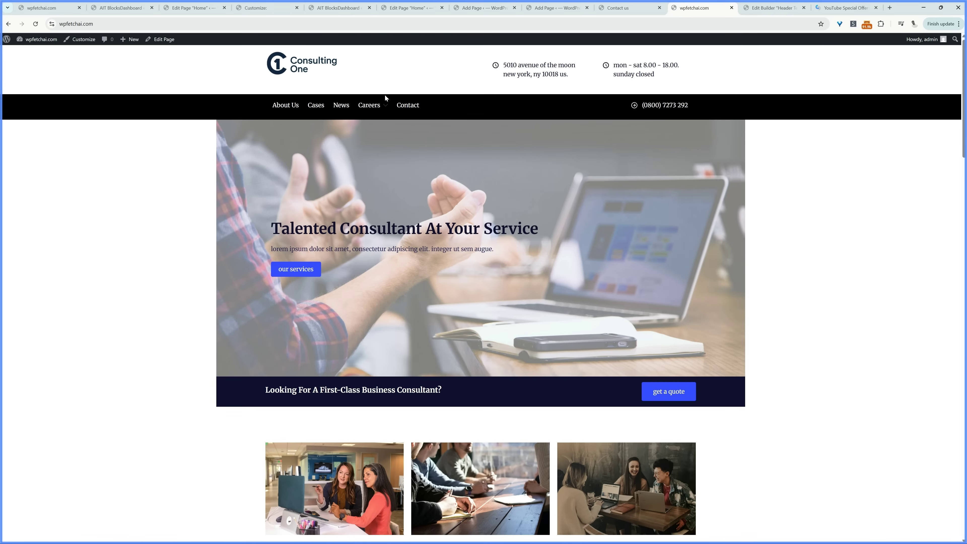
{"action": "left_click", "coordinate": [162, 40]}
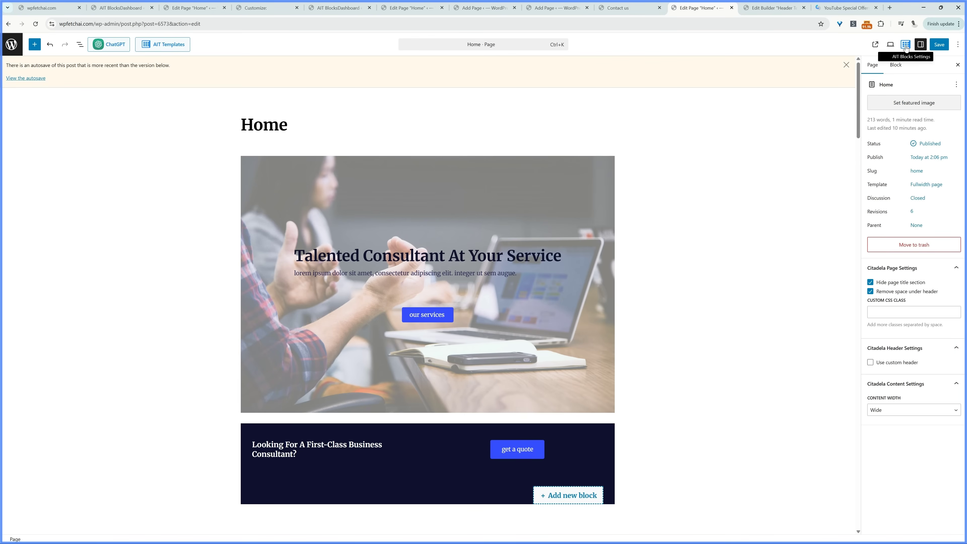
{"action": "left_click", "coordinate": [906, 46]}
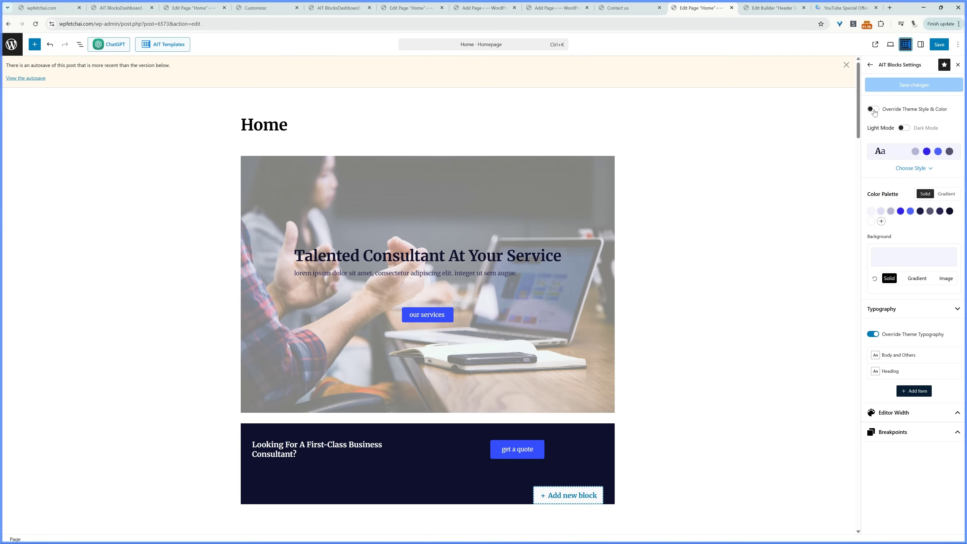
{"action": "left_click", "coordinate": [873, 111]}
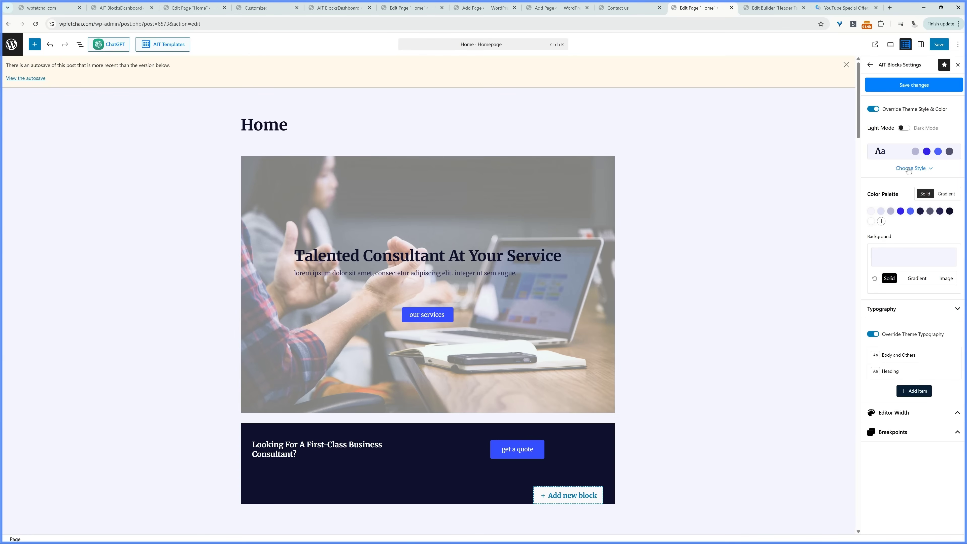
Try the yellow, green and pink preset styles, apply the light blue one, and change its main blue palette color to red.
{"action": "left_click", "coordinate": [908, 170]}
{"action": "left_click", "coordinate": [867, 215]}
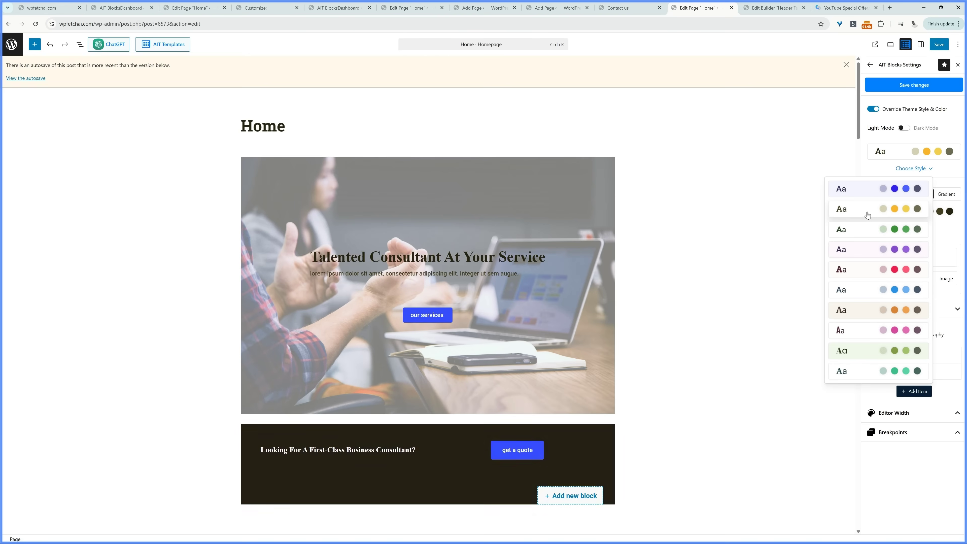
{"action": "left_click", "coordinate": [862, 230]}
{"action": "left_click", "coordinate": [865, 330]}
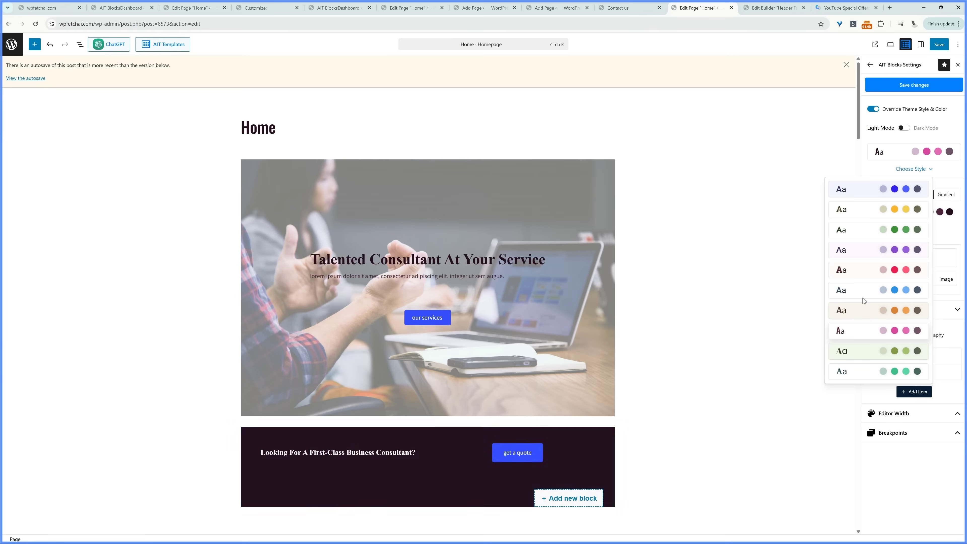
{"action": "left_click", "coordinate": [865, 293]}
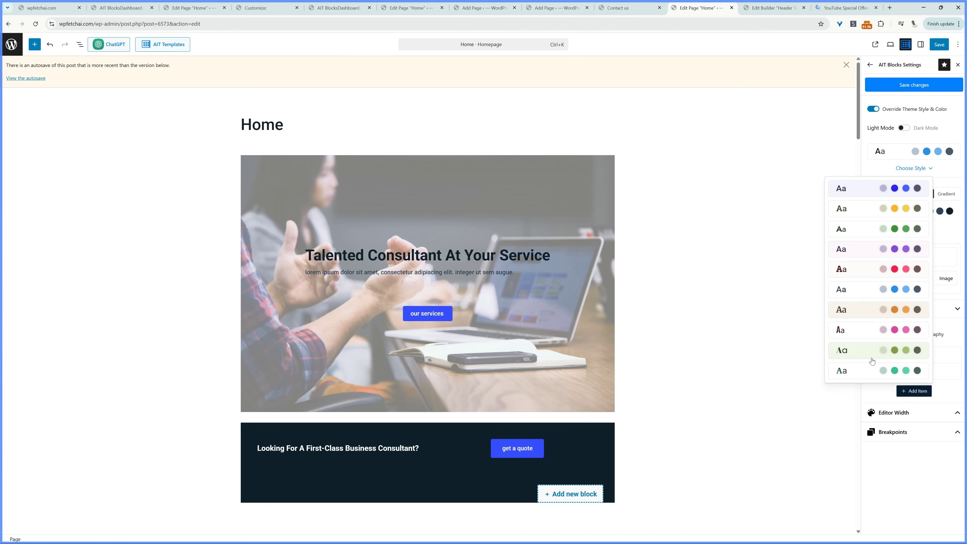
{"action": "left_click", "coordinate": [924, 170]}
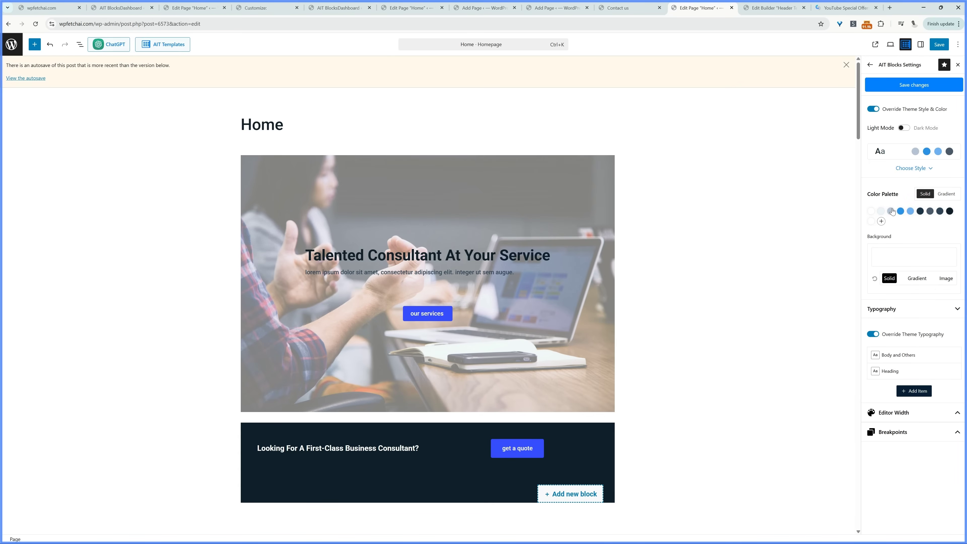
{"action": "left_click", "coordinate": [901, 211]}
{"action": "left_click", "coordinate": [894, 259]}
Set the global heading typography's font family to ABeeZee.
{"action": "mouse_move", "coordinate": [897, 354]}
{"action": "left_click", "coordinate": [953, 355]}
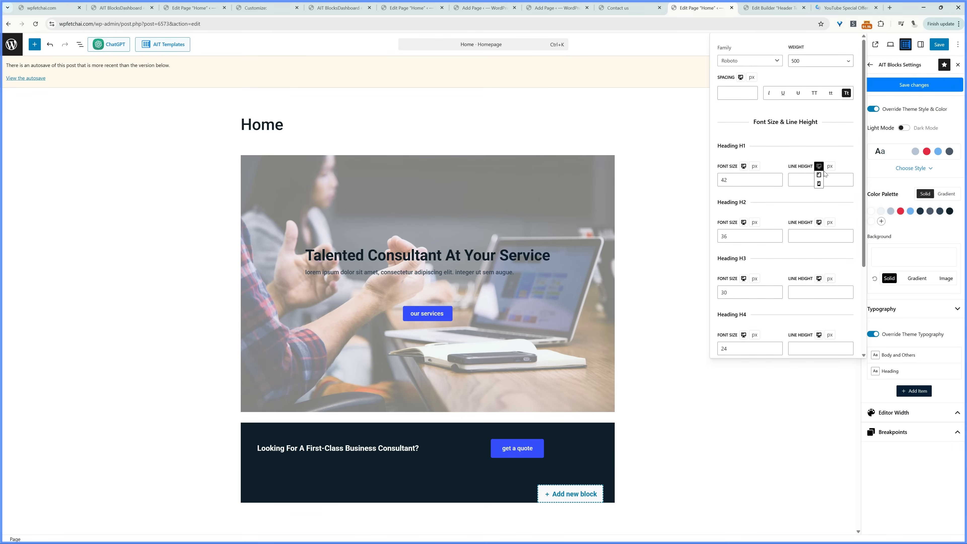
{"action": "left_click", "coordinate": [749, 61]}
{"action": "left_click", "coordinate": [757, 115]}
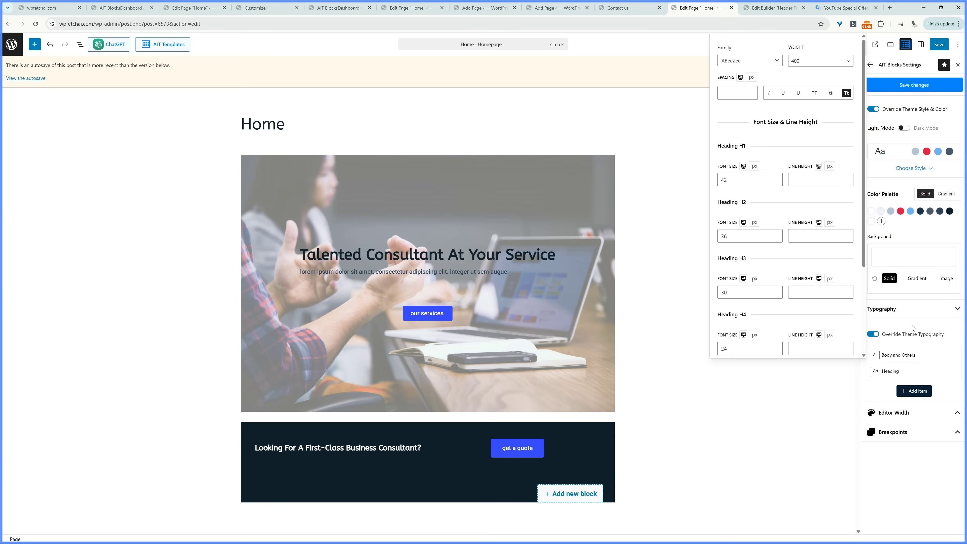
{"action": "left_click", "coordinate": [914, 456]}
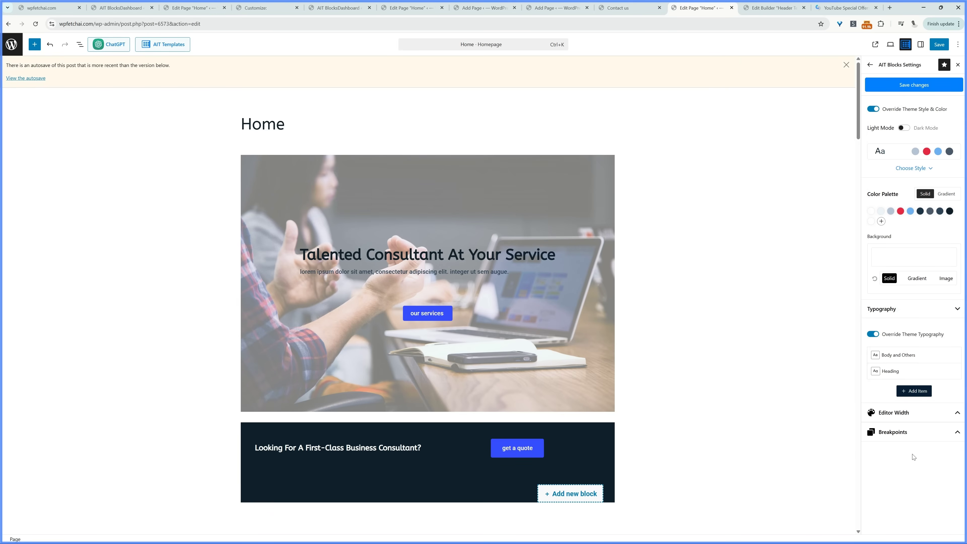
Try the Full Screen and Custom Size editor widths and settle on Theme Default.
{"action": "left_click", "coordinate": [921, 418]}
{"action": "left_click", "coordinate": [910, 451]}
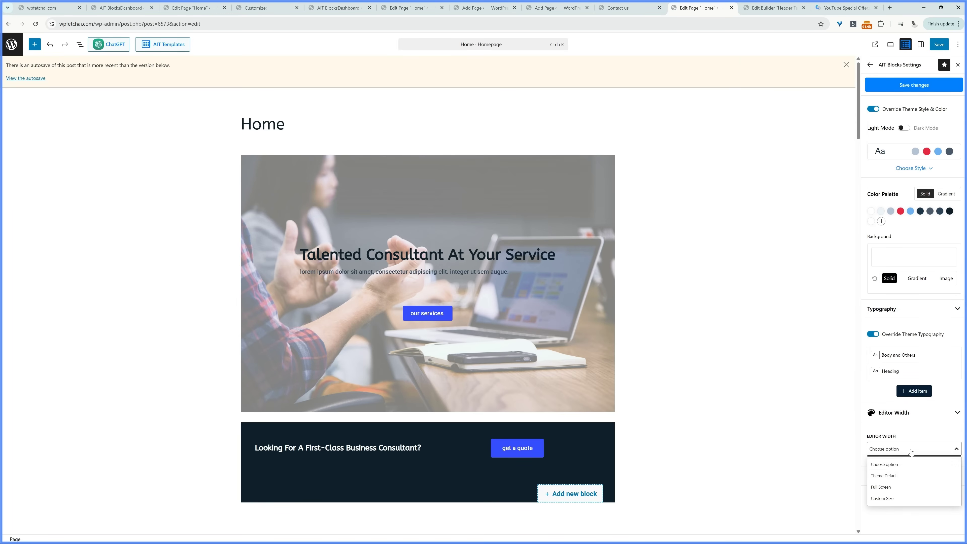
{"action": "left_click", "coordinate": [895, 476]}
{"action": "left_click", "coordinate": [906, 454]}
{"action": "left_click", "coordinate": [901, 485]}
{"action": "left_click", "coordinate": [901, 455]}
{"action": "left_click", "coordinate": [895, 498]}
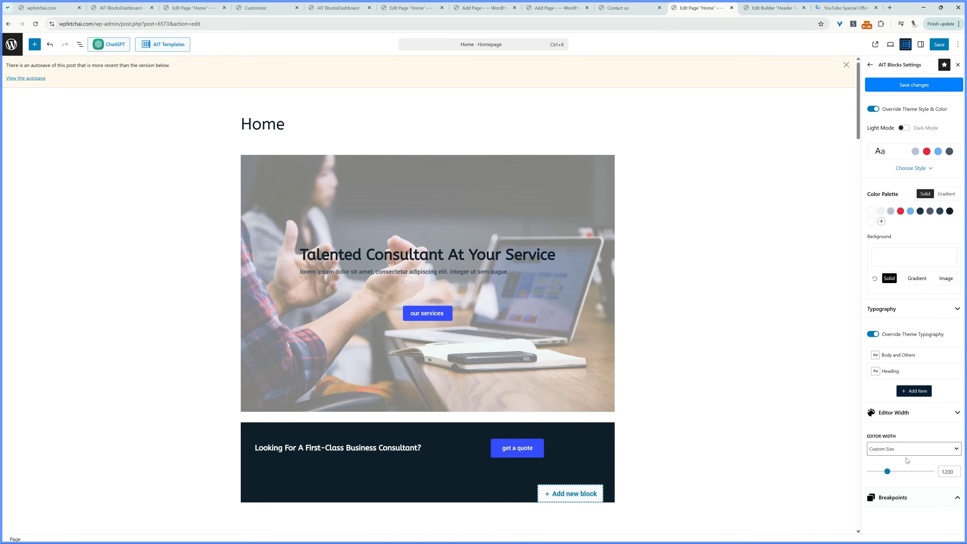
Review the tablet and mobile breakpoints, leave the AIT Blocks settings, and save the home page.
{"action": "scroll", "coordinate": [913, 466], "scroll_direction": "down", "scroll_amount": 1}
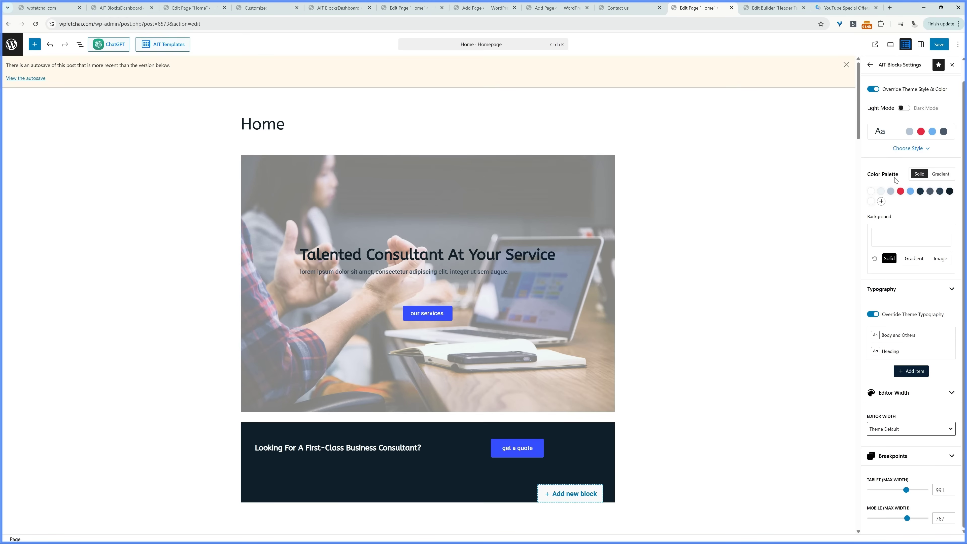
{"action": "left_click", "coordinate": [870, 65]}
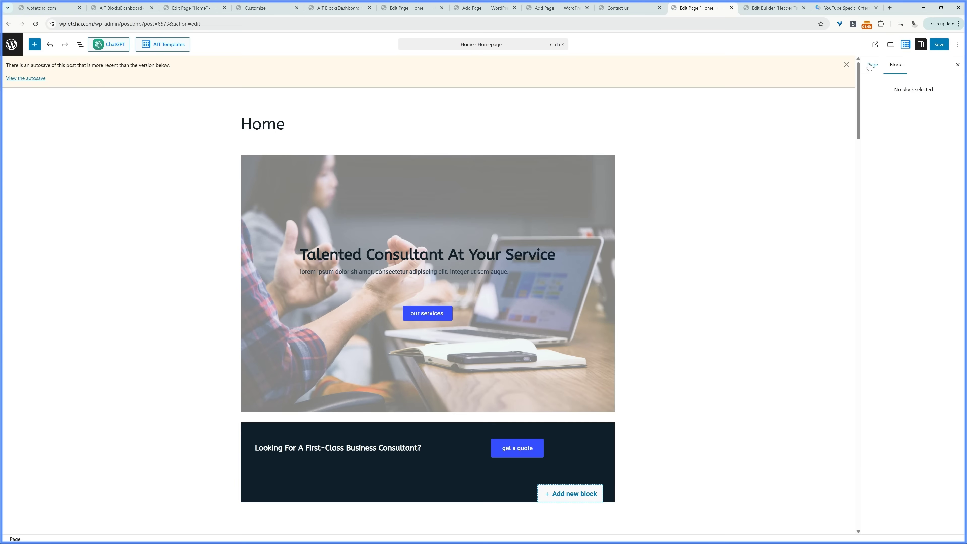
{"action": "left_click", "coordinate": [939, 45]}
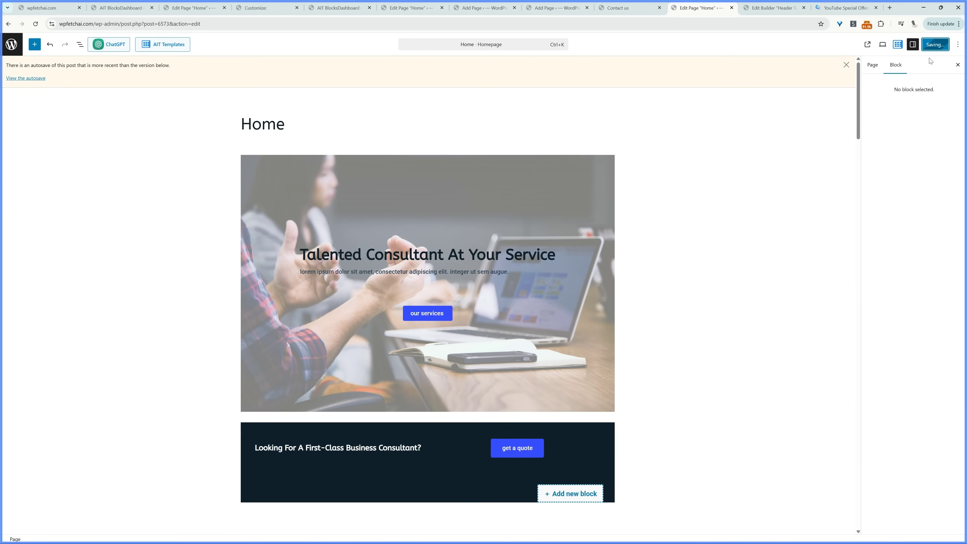